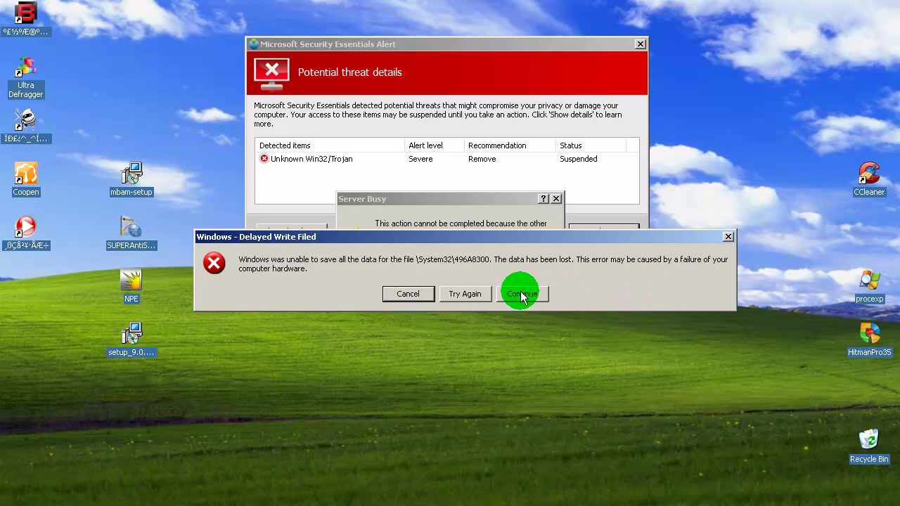
# - Dismiss the Delayed Write error, the Server Busy message, the Microsoft Security Essentials alert and the Critical Error message
pyautogui.click(416, 294)
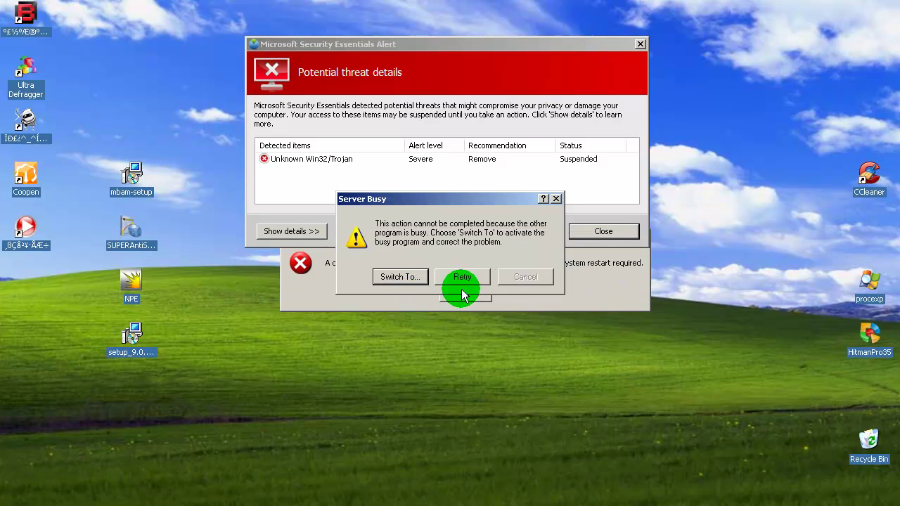
pyautogui.moveTo(452, 199); pyautogui.dragTo(582, 180)
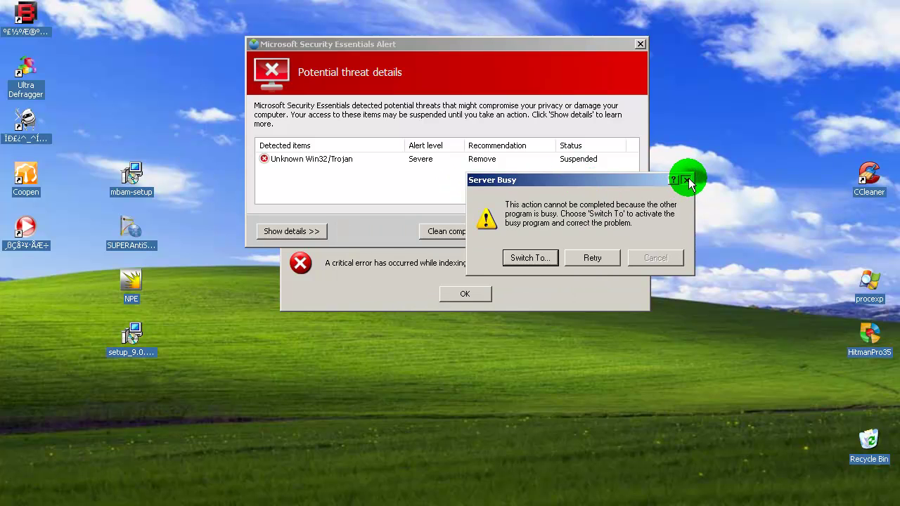
pyautogui.moveTo(581, 44); pyautogui.dragTo(440, 94)
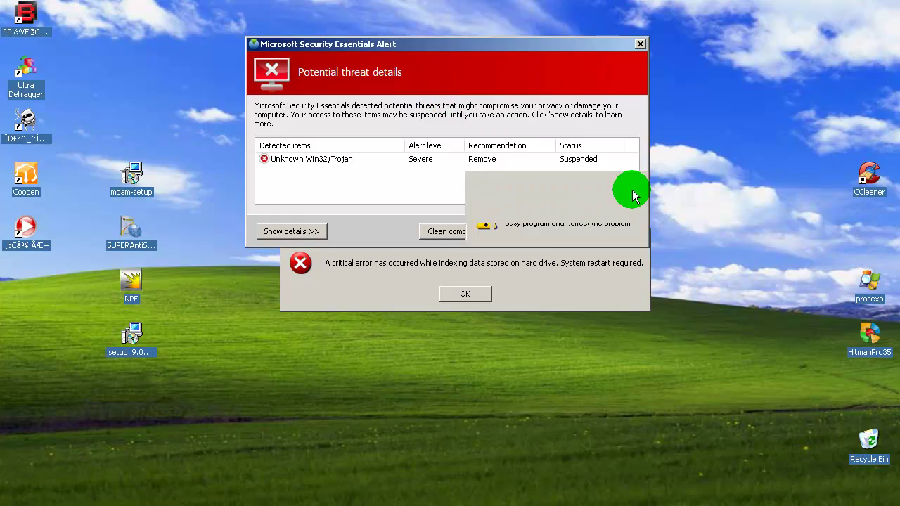
pyautogui.click(499, 94)
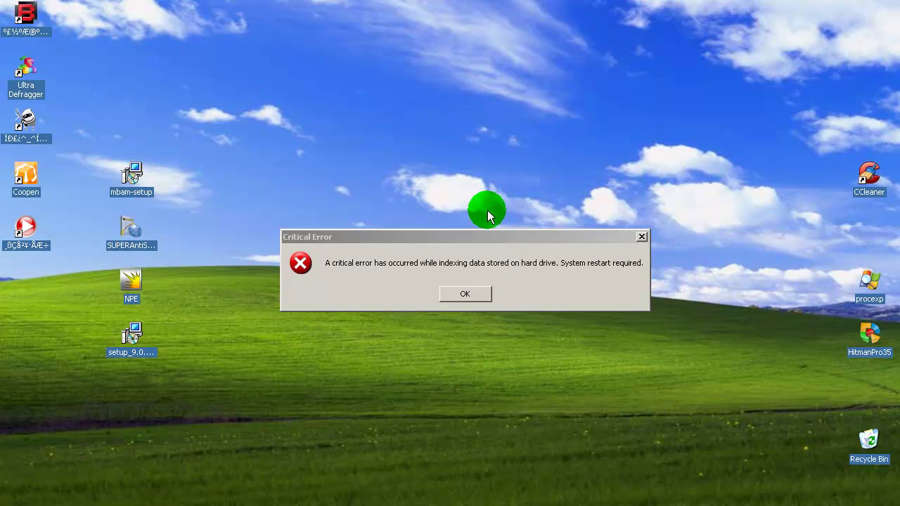
pyautogui.click(482, 298)
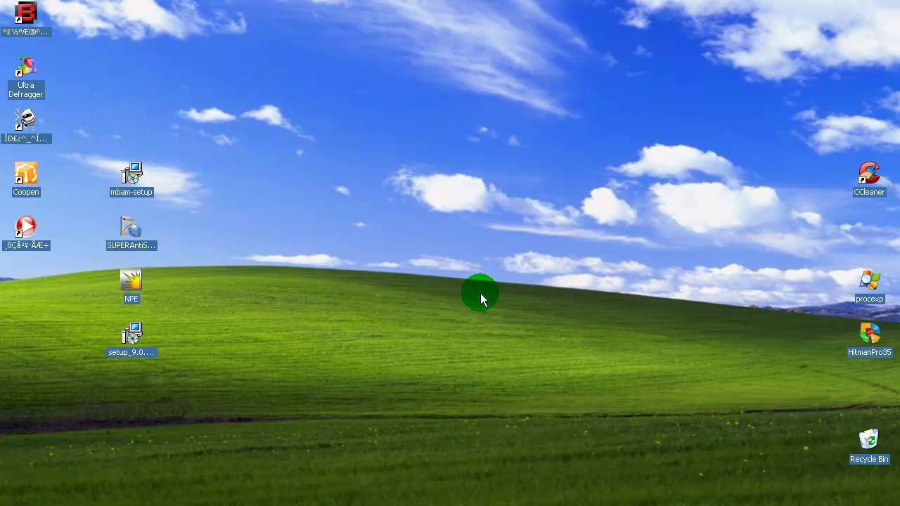
# - Refresh the desktop and try to run the setup_9.0.0.722 installer, closing the Microsoft Security Essentials alert
pyautogui.rightClick(358, 216)
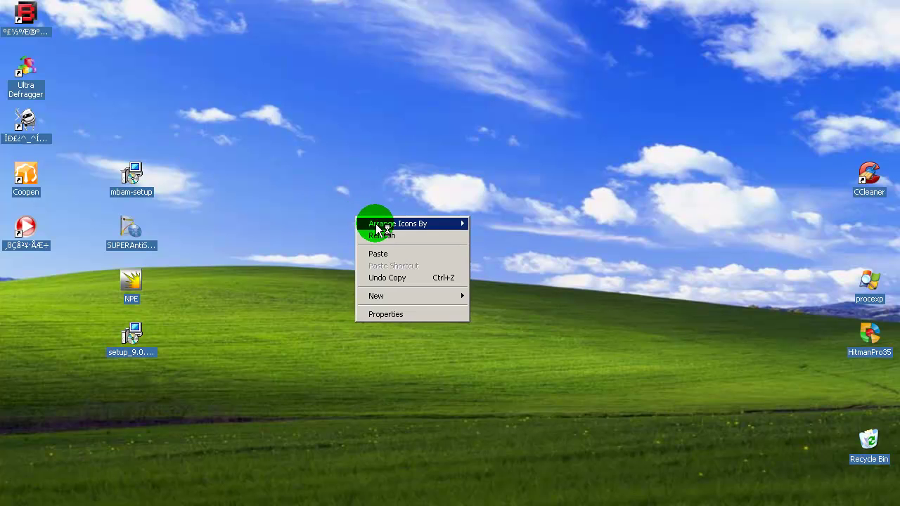
pyautogui.click(380, 237)
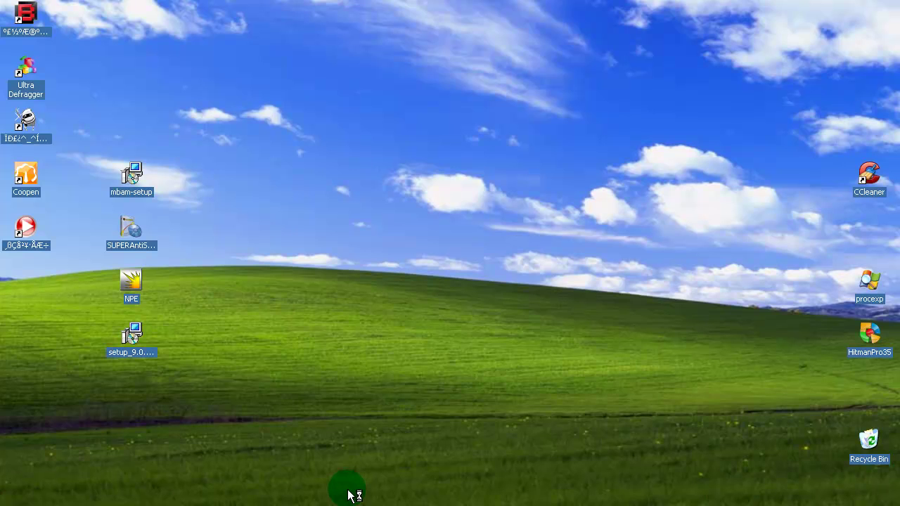
pyautogui.doubleClick(135, 334)
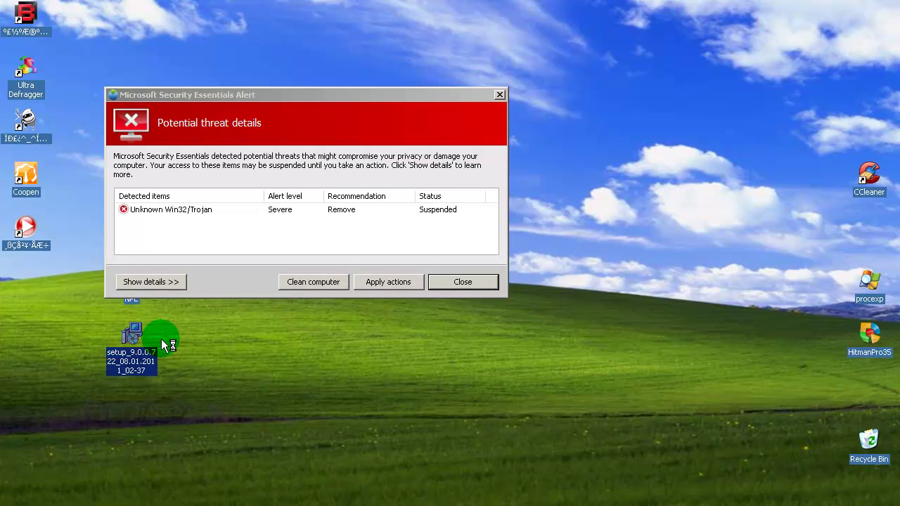
pyautogui.click(458, 279)
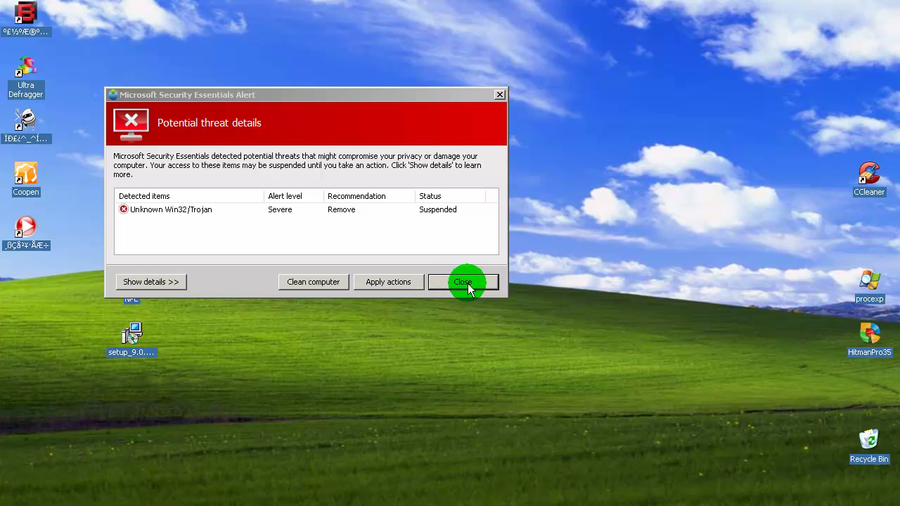
pyautogui.click(473, 283)
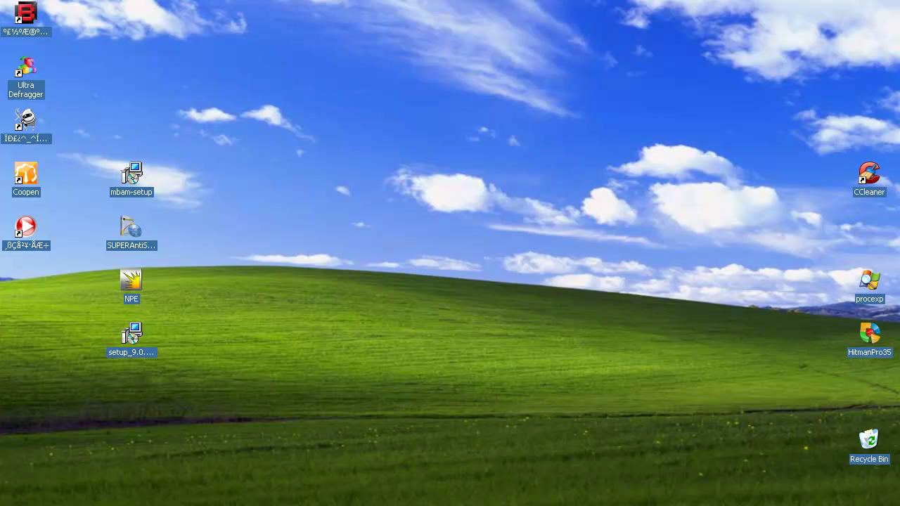
# - Restart the computer and bring up the Windows Advanced Options Menu during boot
pyautogui.hotkey('alt', 'm')
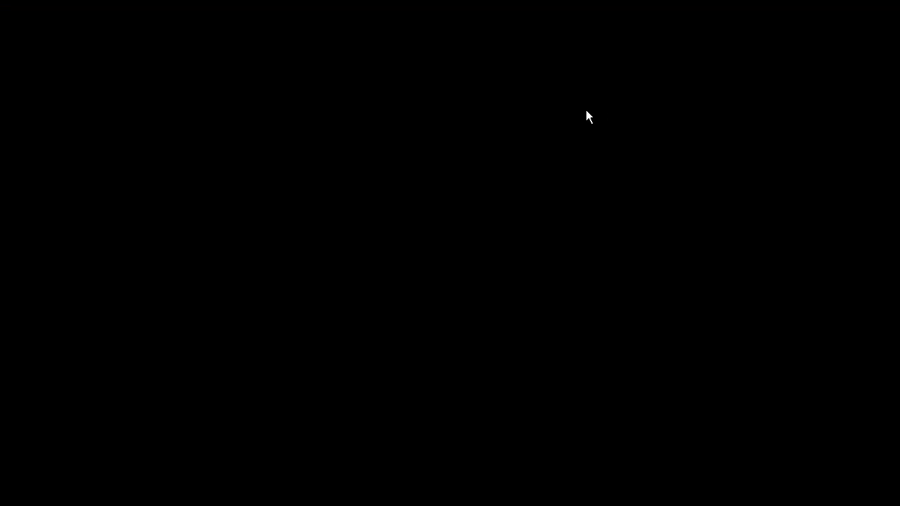
pyautogui.click(539, 303)
pyautogui.click(534, 299)
pyautogui.press('F8')
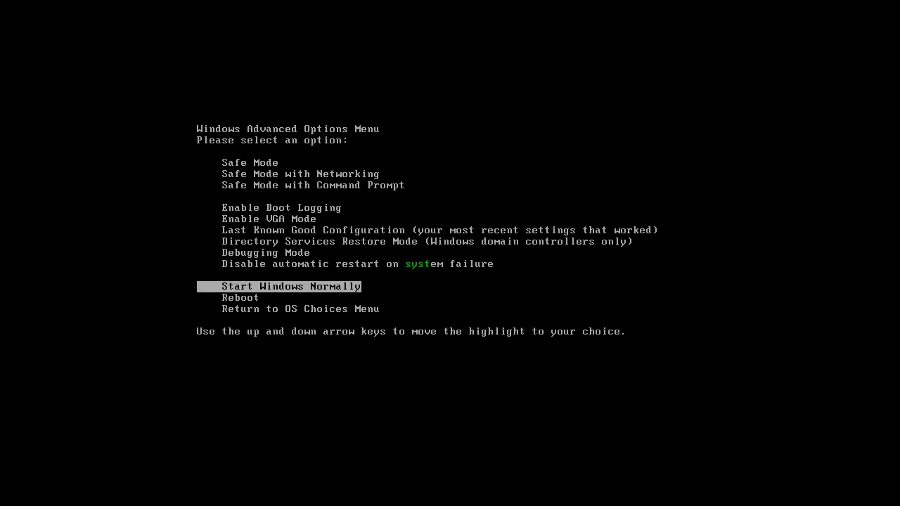
# - Boot Windows with the Safe Mode option
pyautogui.press('Up')
pyautogui.press('Up')
pyautogui.press('Up')
pyautogui.press('Up')
pyautogui.press('Up')
pyautogui.press('Up')
pyautogui.press('Up')
pyautogui.press('Up')
pyautogui.press('Up')
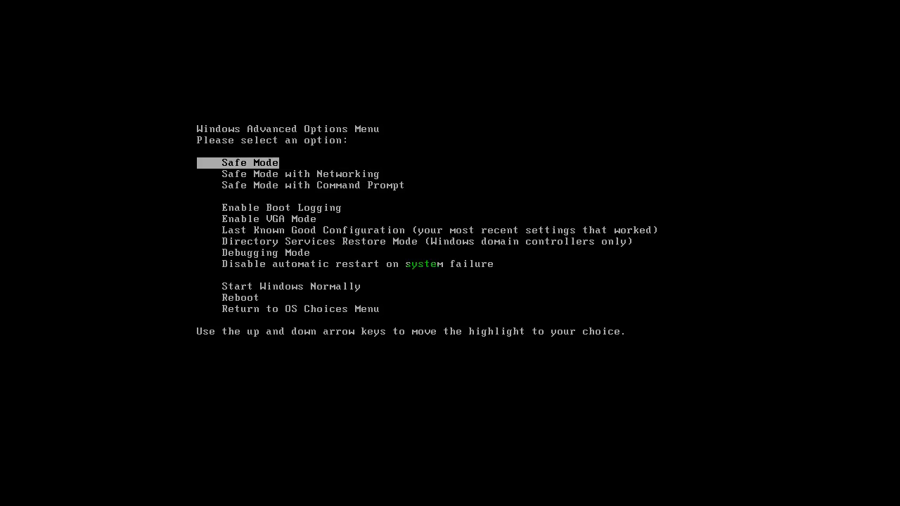
pyautogui.press('Return')
pyautogui.press('Return')
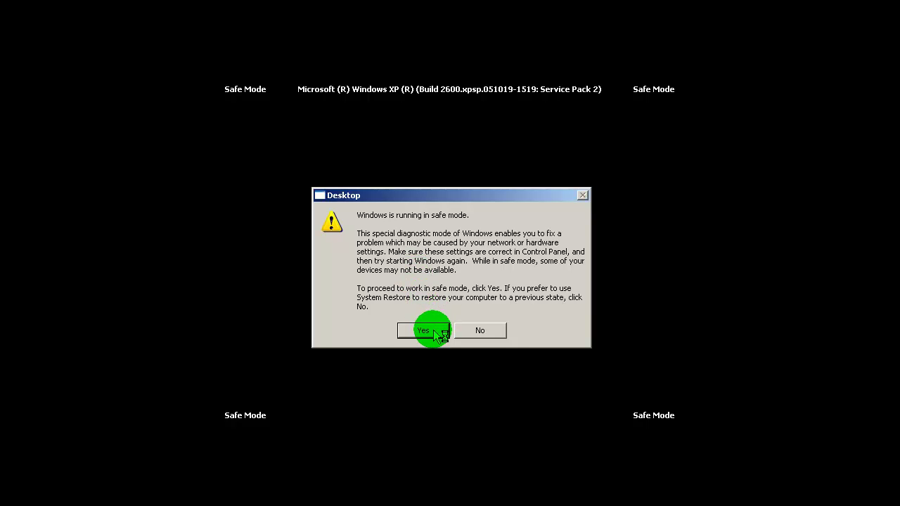
# - Choose System Restore at the safe mode prompt, view the January 2011 restore points and leave without restoring
pyautogui.moveTo(482, 195); pyautogui.dragTo(464, 177)
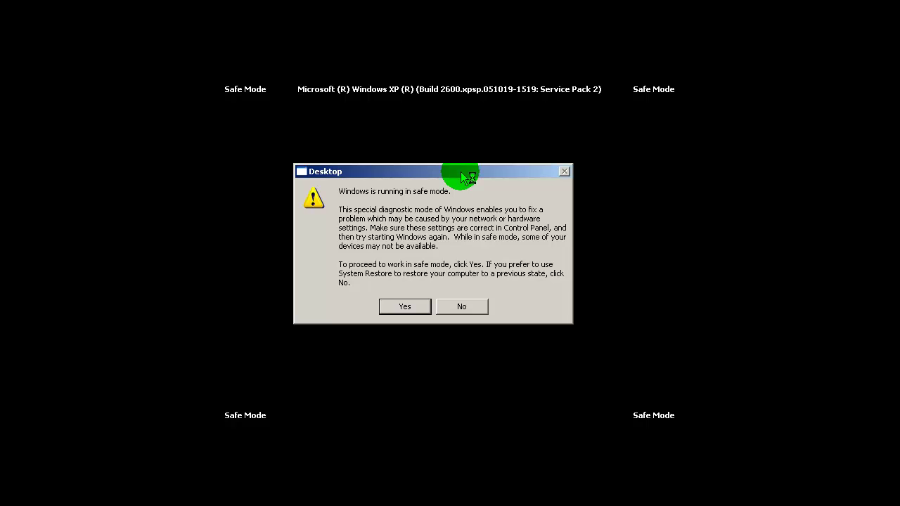
pyautogui.click(464, 306)
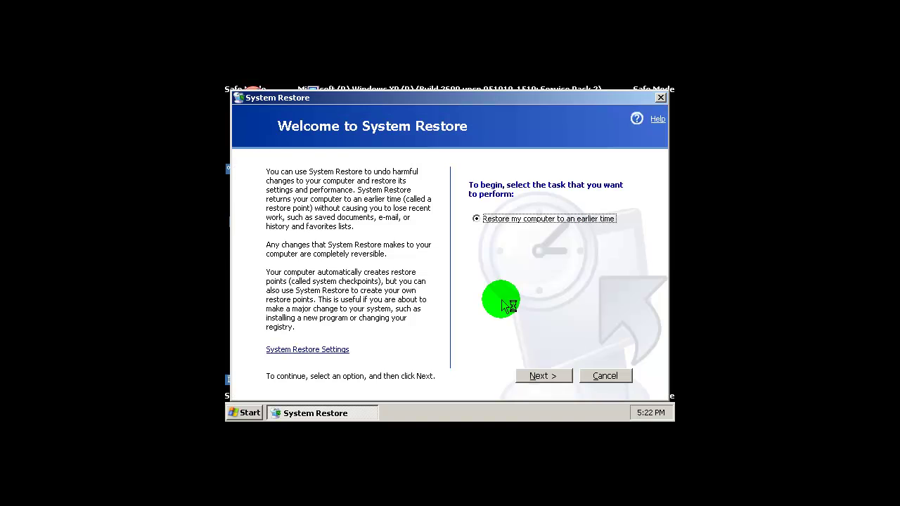
pyautogui.click(561, 377)
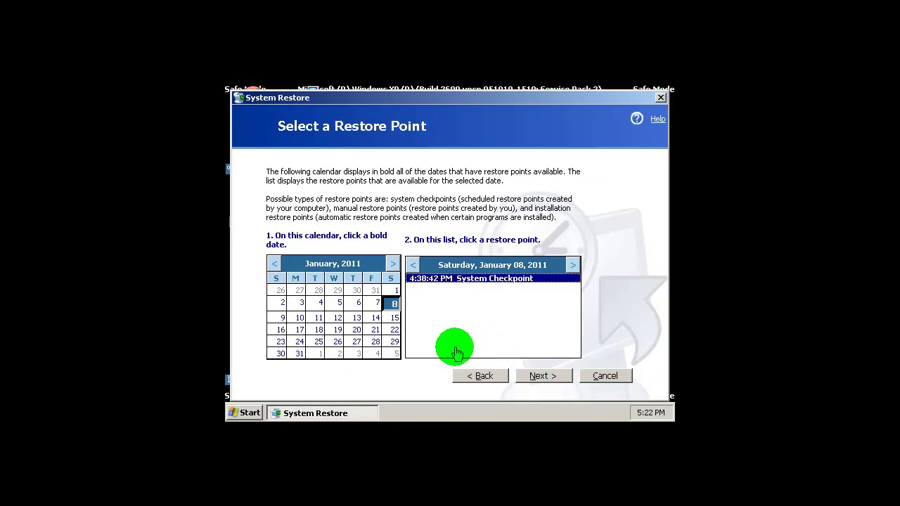
pyautogui.click(342, 316)
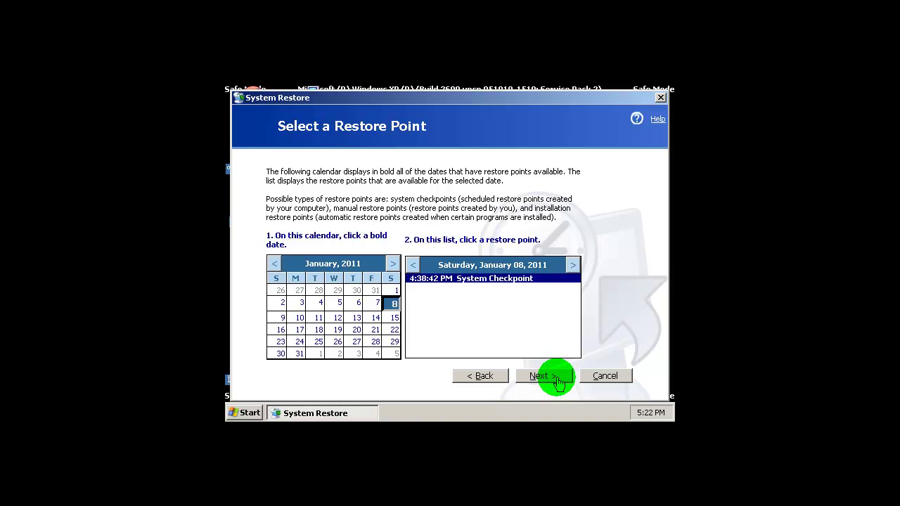
pyautogui.click(623, 378)
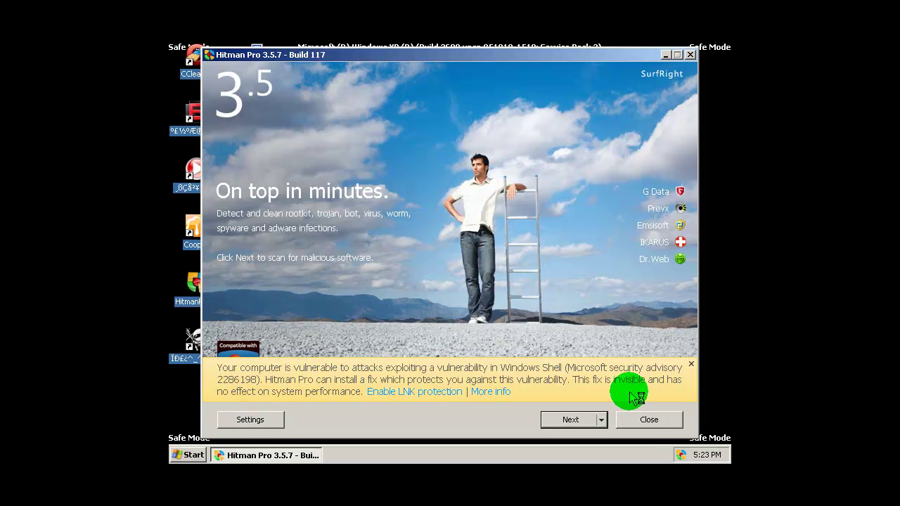
# - Close the Hitman Pro window and refresh the desktop
pyautogui.click(639, 417)
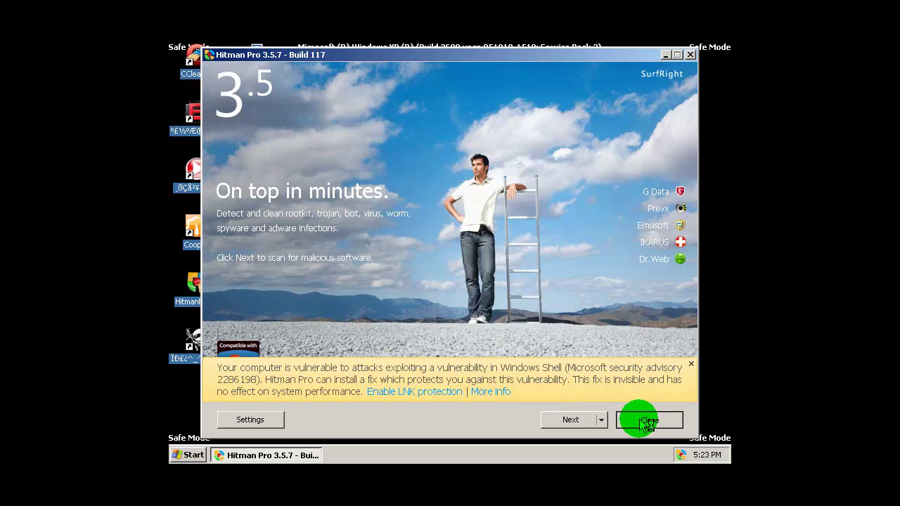
pyautogui.rightClick(415, 240)
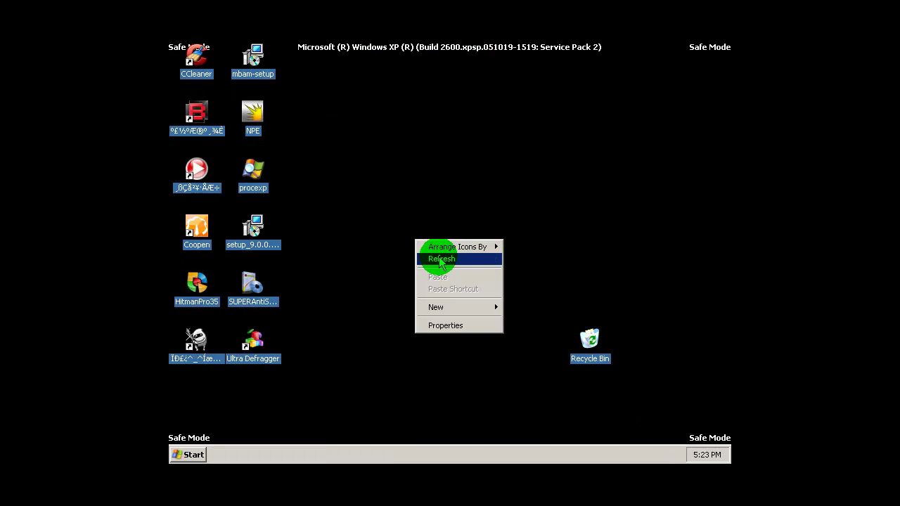
pyautogui.click(439, 258)
# - Look over the malware removal tools on the desktop: the setup_9.0.0.722 installer, mbam-setup, NPE and SUPERAntiSpyware
pyautogui.click(252, 226)
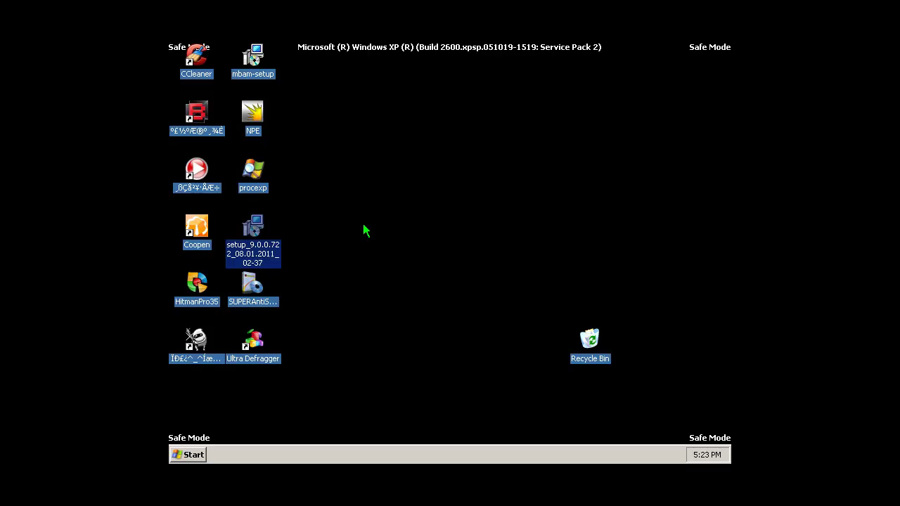
pyautogui.click(364, 226)
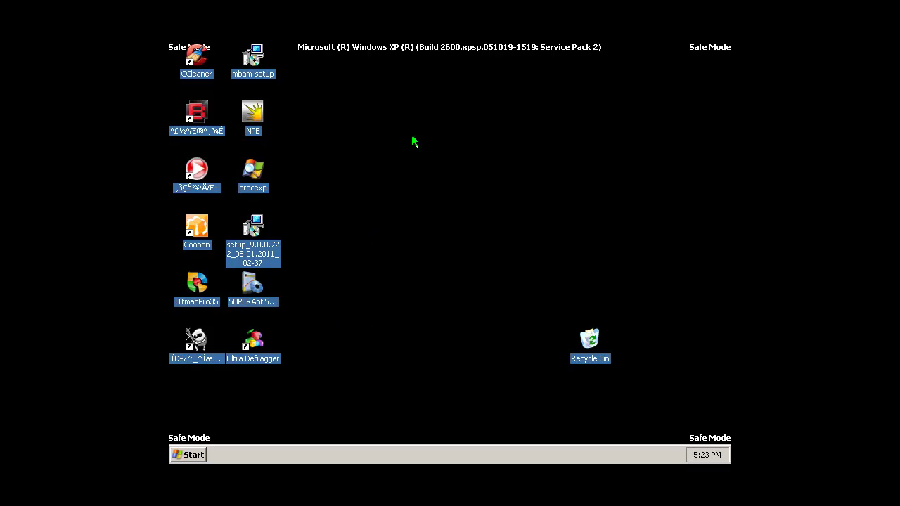
pyautogui.click(254, 58)
pyautogui.click(259, 121)
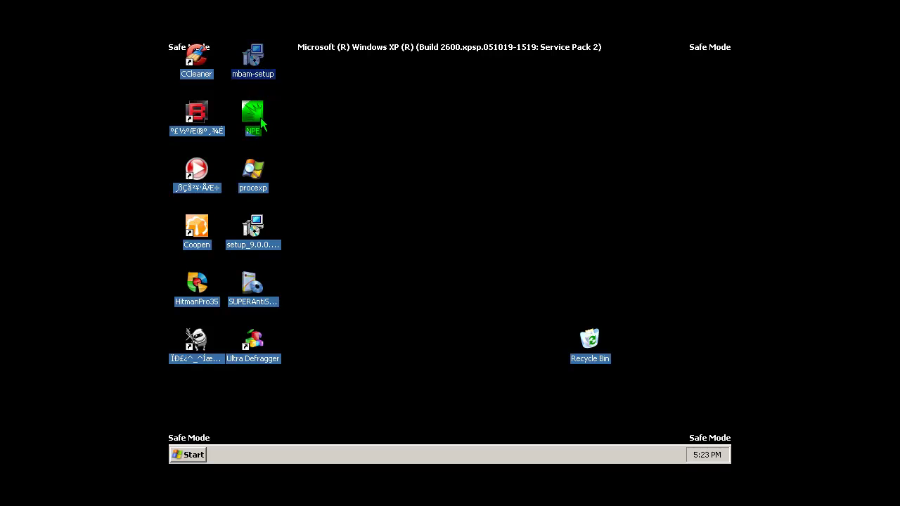
pyautogui.click(257, 120)
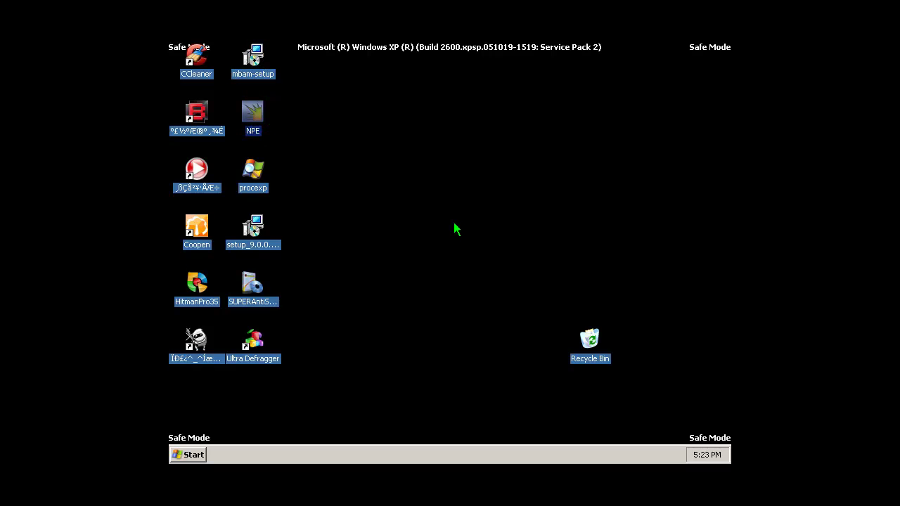
pyautogui.click(257, 294)
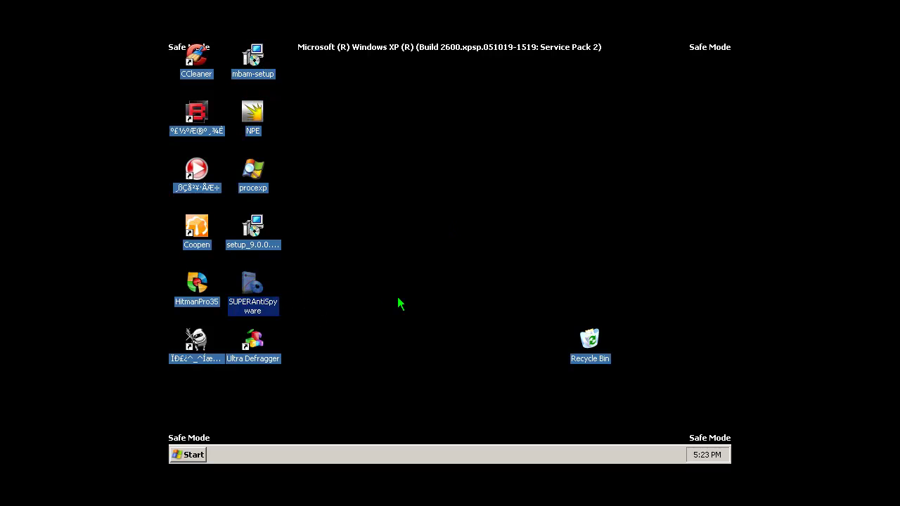
pyautogui.click(392, 260)
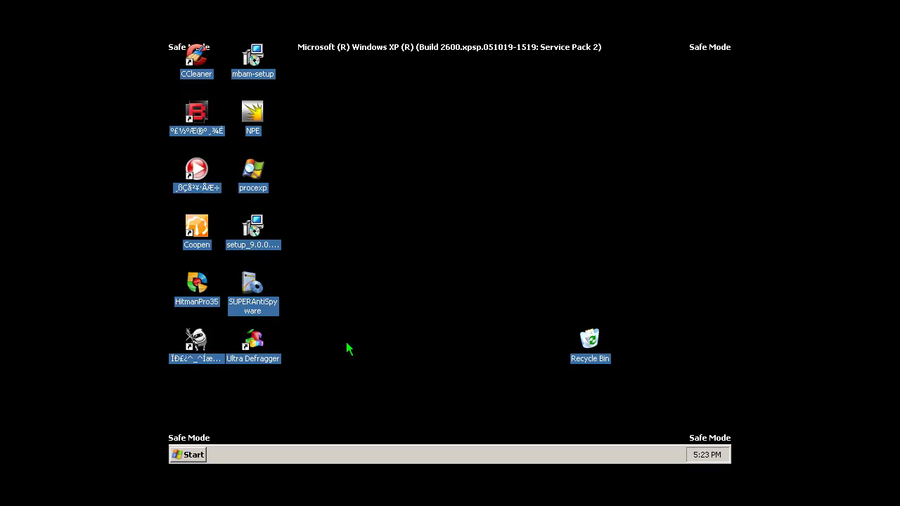
# - Run msconfig and display the list of startup items
pyautogui.click(197, 456)
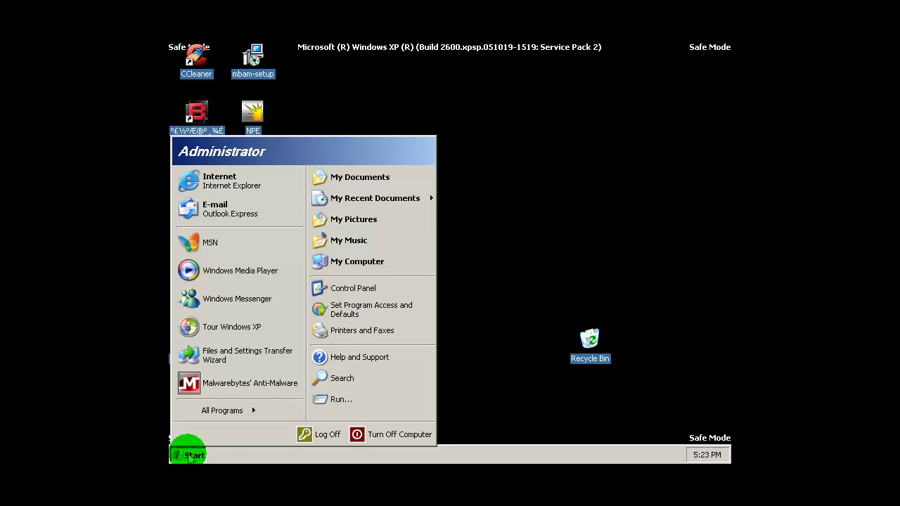
pyautogui.click(354, 400)
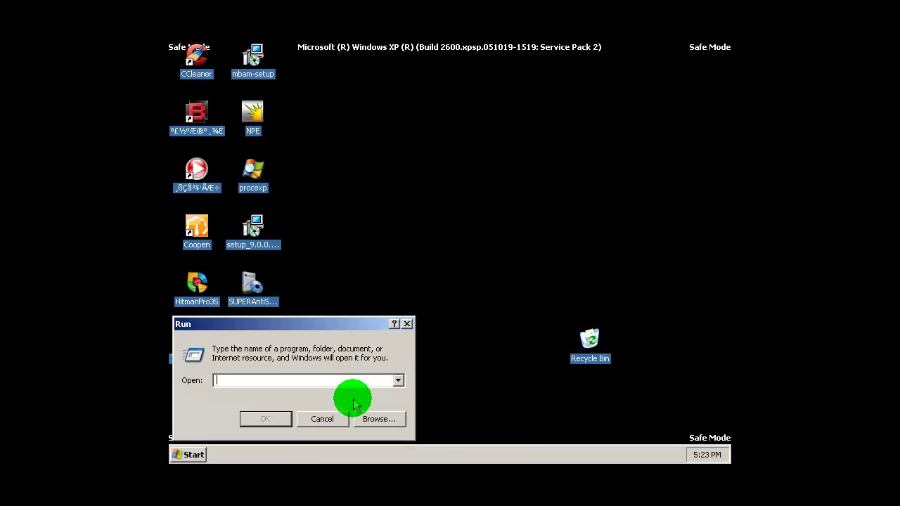
pyautogui.write('ms')
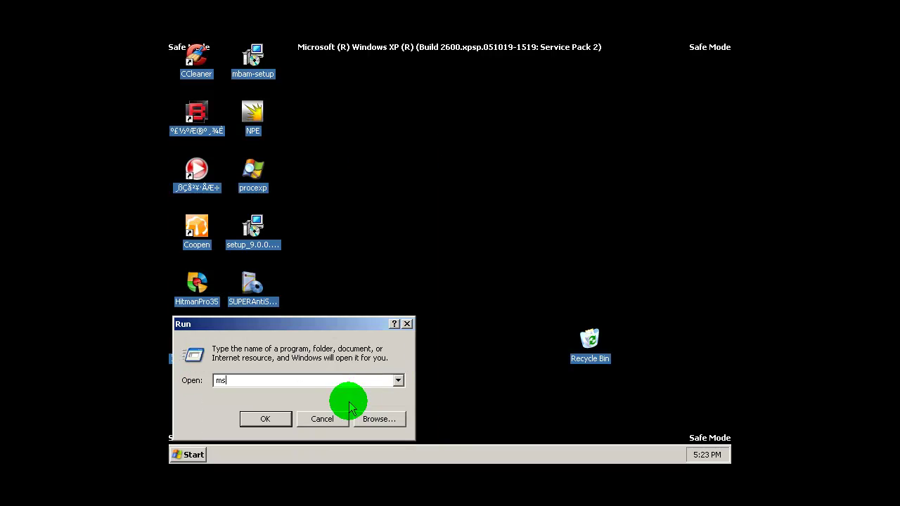
pyautogui.write('config')
pyautogui.press('Return')
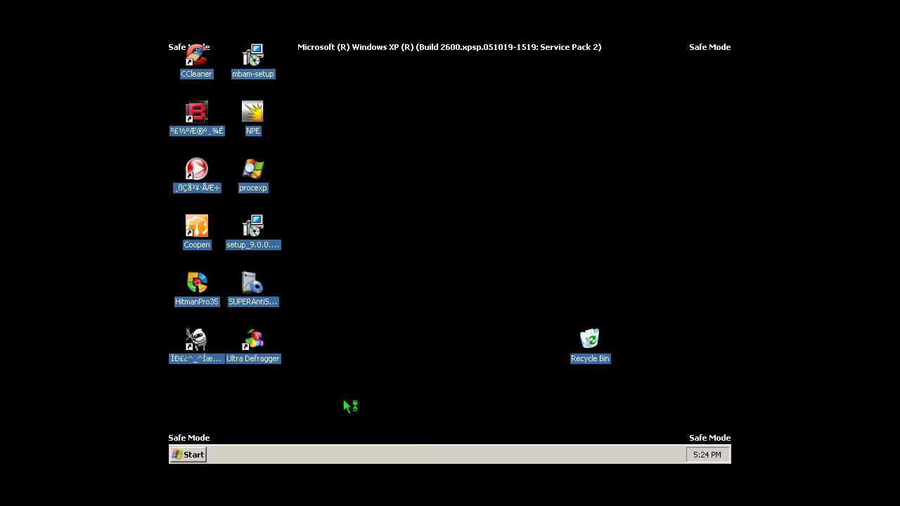
pyautogui.click(470, 139)
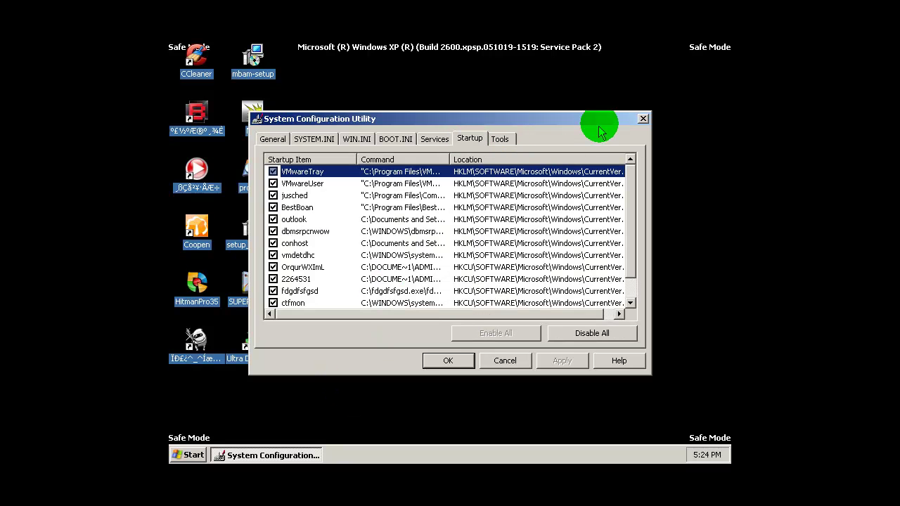
# - Show the startup items' full command paths and disable jusched, BestBoan, outlook and dbmsrpcnwow
pyautogui.moveTo(598, 132); pyautogui.dragTo(603, 103)
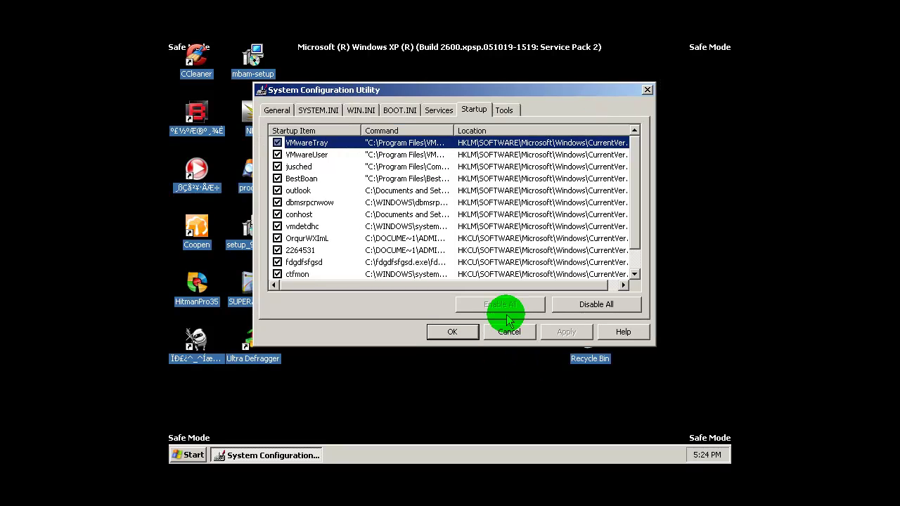
pyautogui.moveTo(454, 130); pyautogui.dragTo(578, 128)
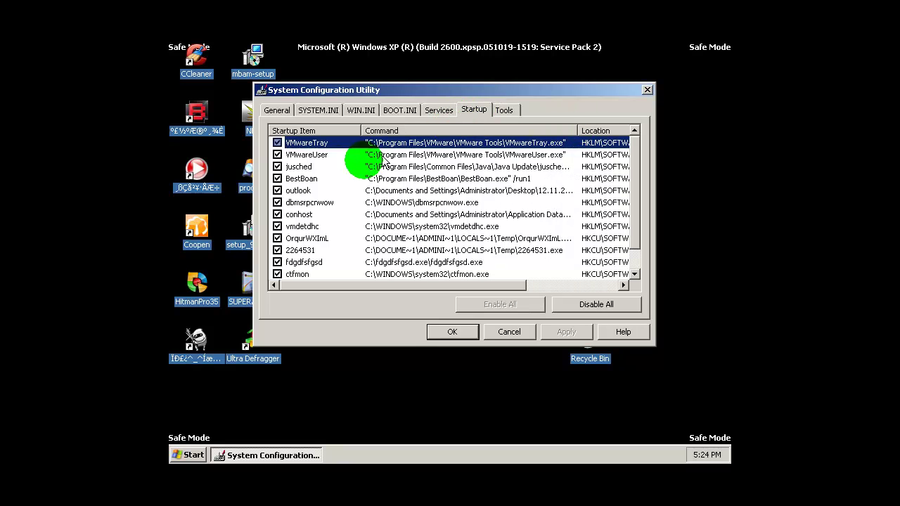
pyautogui.click(277, 167)
pyautogui.click(277, 179)
pyautogui.click(277, 190)
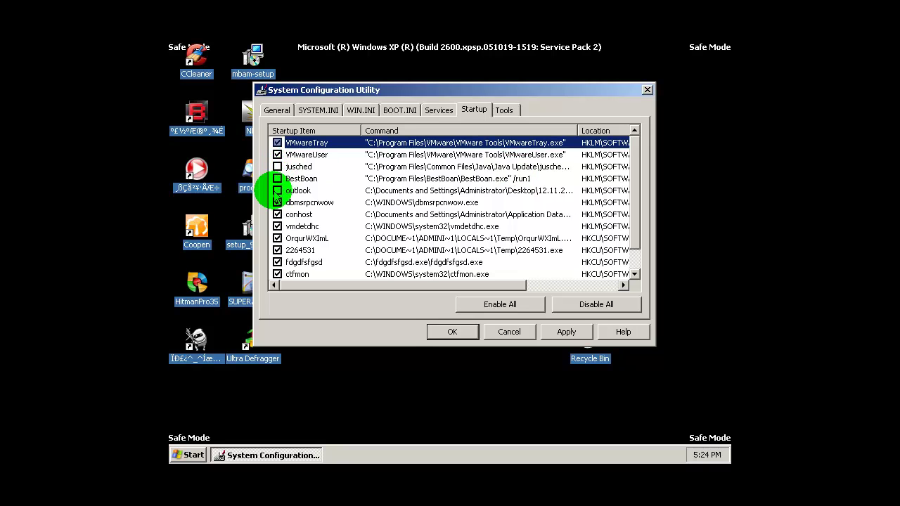
pyautogui.click(277, 202)
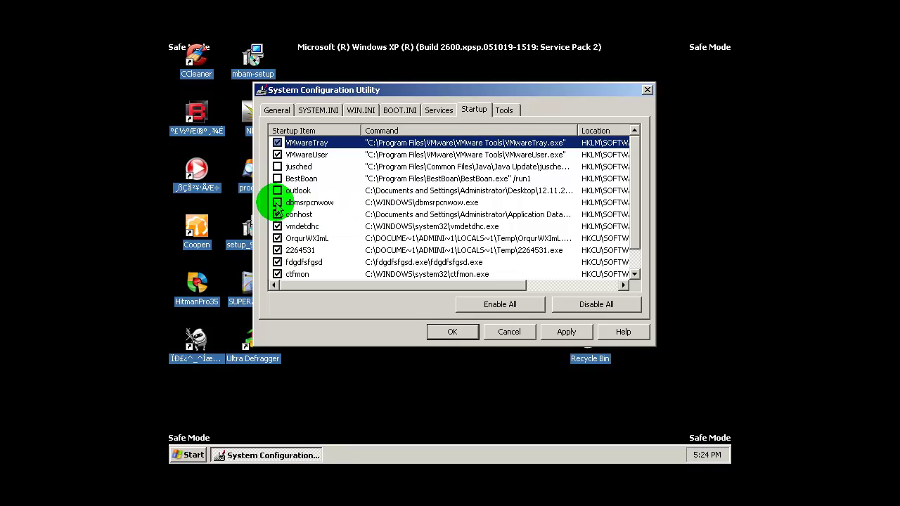
# - Disable the startup items conhost, vmdetdhc, OrqurWXImL and 2264531
pyautogui.moveTo(578, 131); pyautogui.dragTo(621, 132)
pyautogui.click(277, 215)
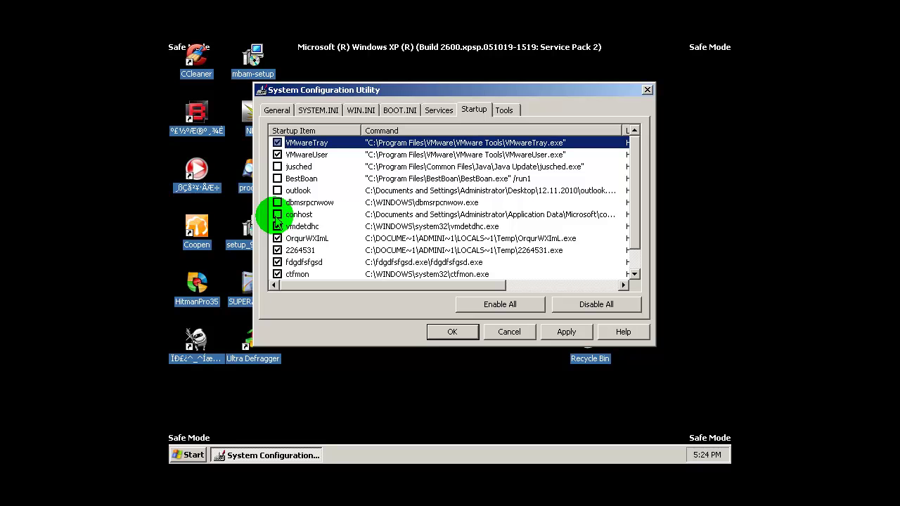
pyautogui.click(280, 227)
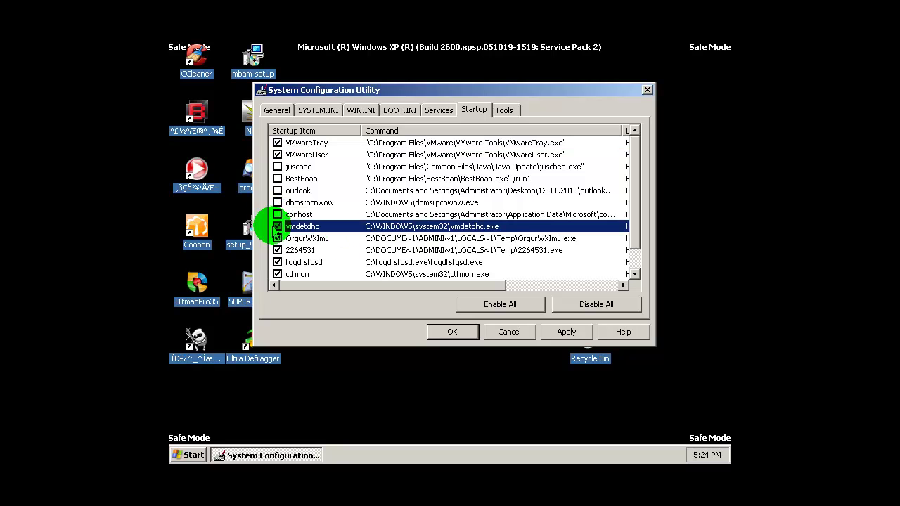
pyautogui.click(277, 226)
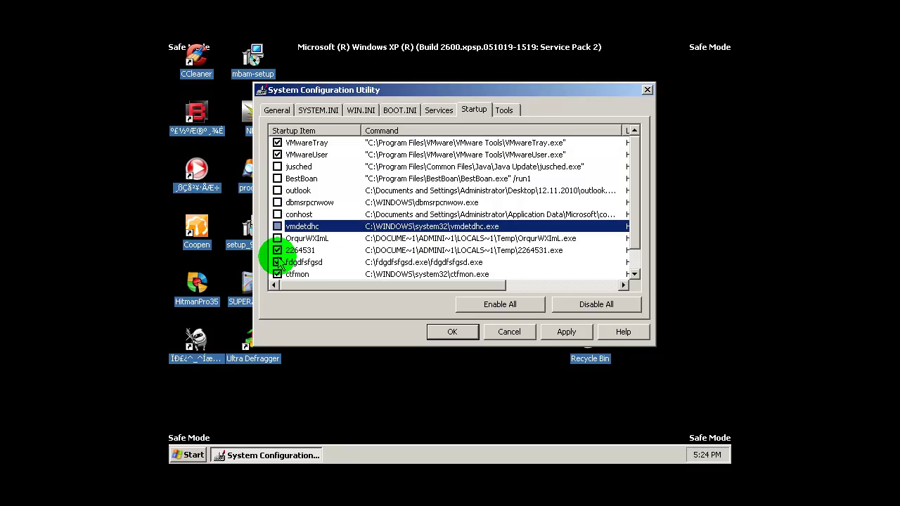
pyautogui.click(277, 250)
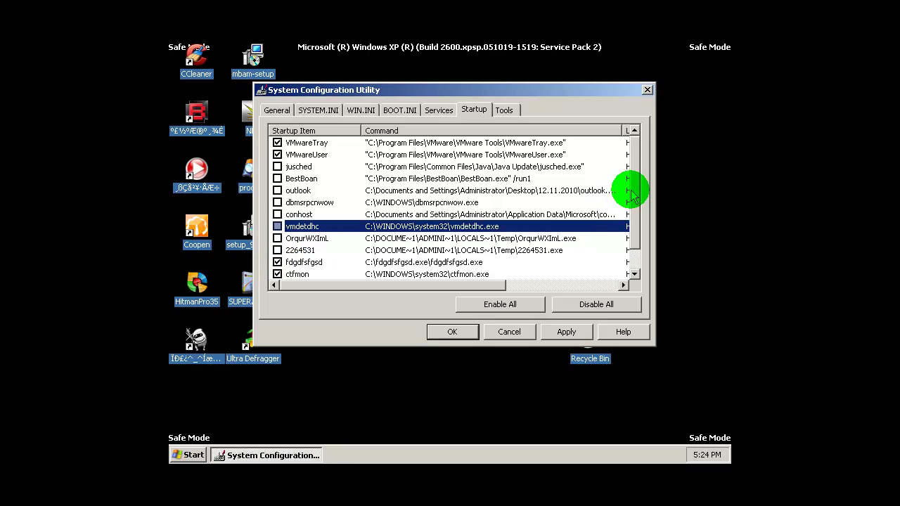
# - Disable the remaining startup items fdgdfsfgsd, ctfmon, Coopen and dwm, leaving the two VMware entries enabled
pyautogui.scroll(-2, 631, 194)
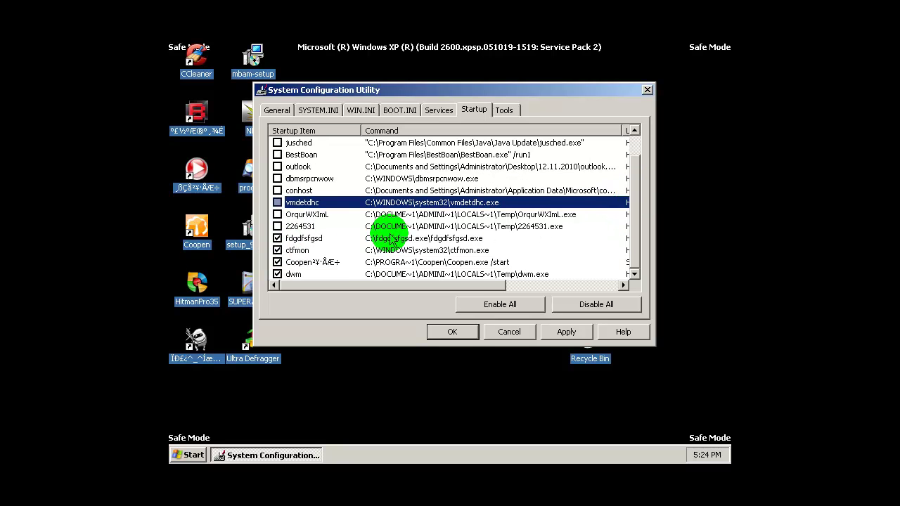
pyautogui.click(277, 239)
pyautogui.click(277, 250)
pyautogui.click(277, 263)
pyautogui.click(278, 274)
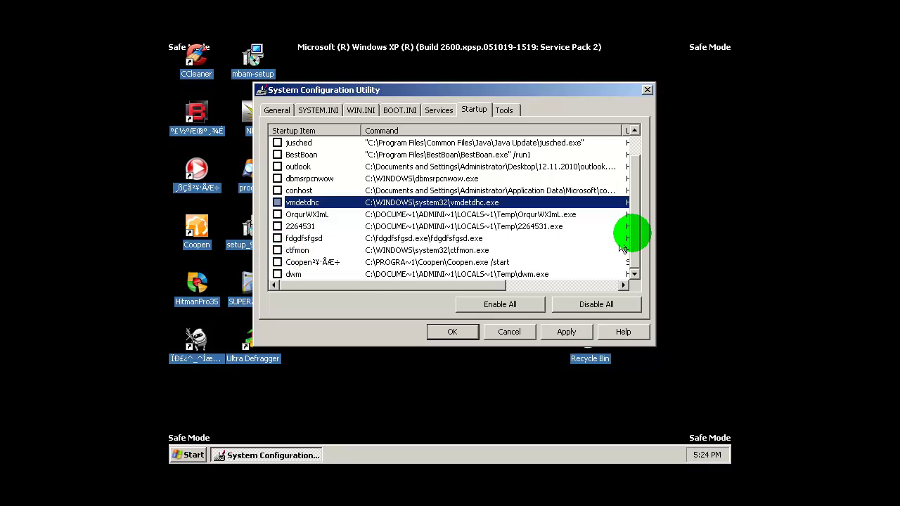
# - Apply the startup changes and close the System Configuration Utility, restarting the computer
pyautogui.moveTo(635, 201); pyautogui.dragTo(596, 311)
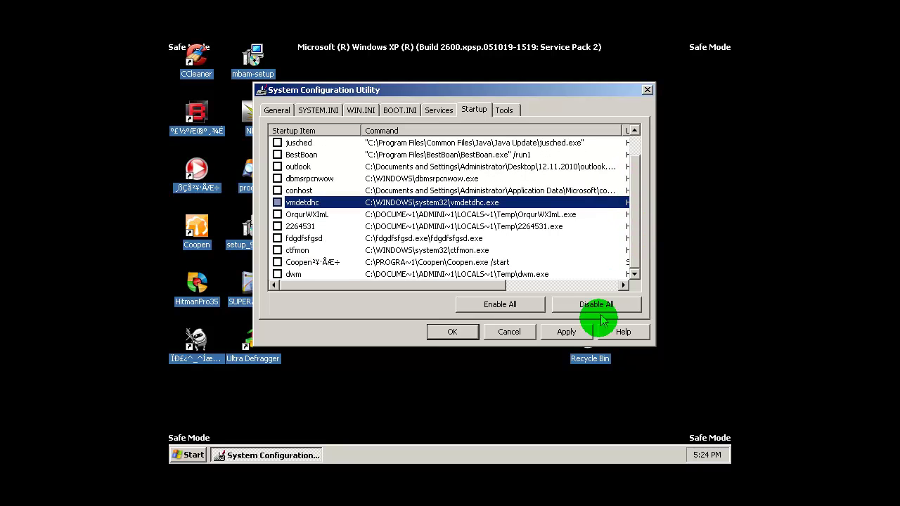
pyautogui.click(570, 333)
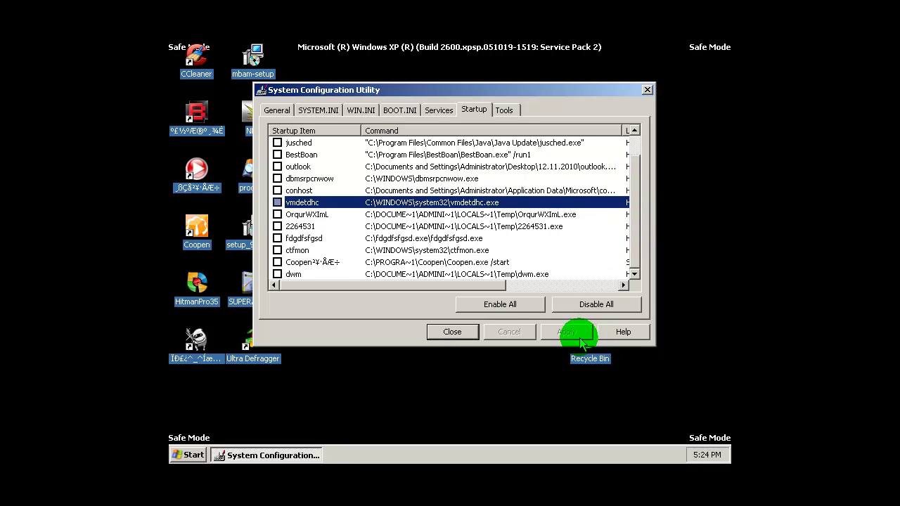
pyautogui.click(454, 333)
pyautogui.click(400, 264)
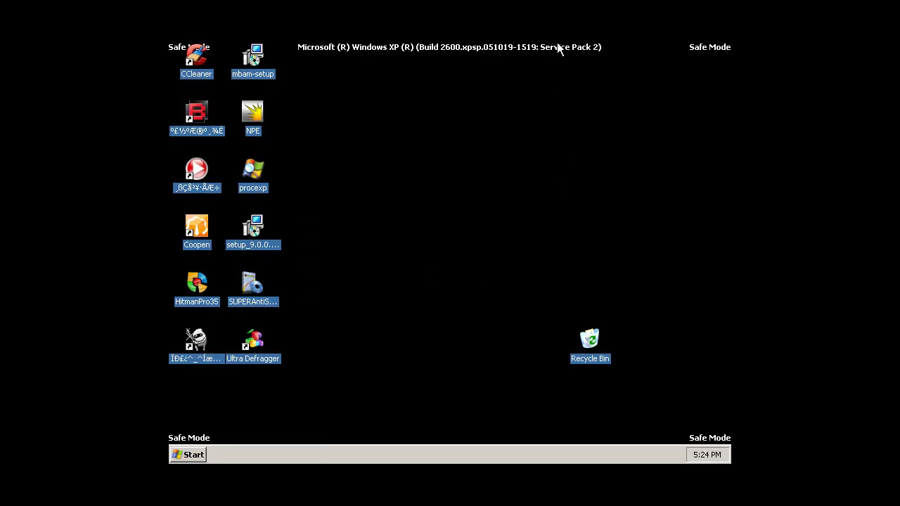
# - Boot Windows into Safe Mode with Networking
pyautogui.click(278, 0)
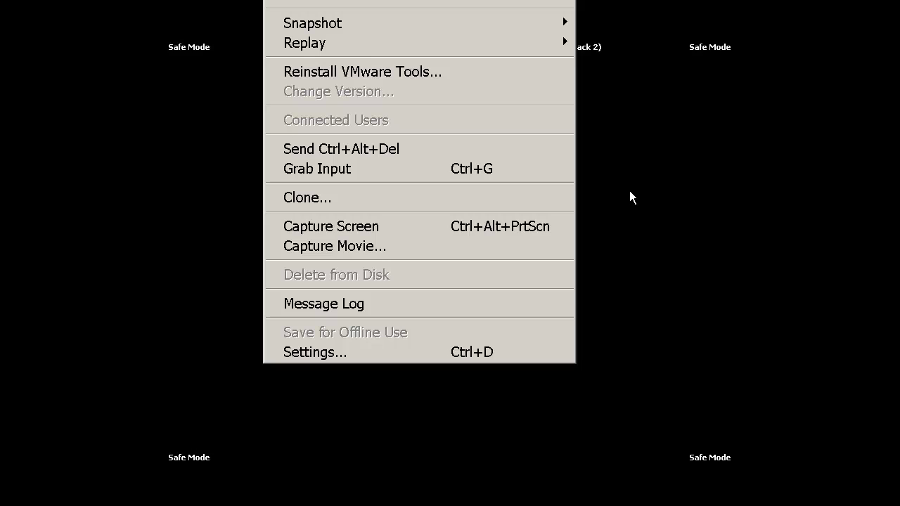
pyautogui.click(628, 161)
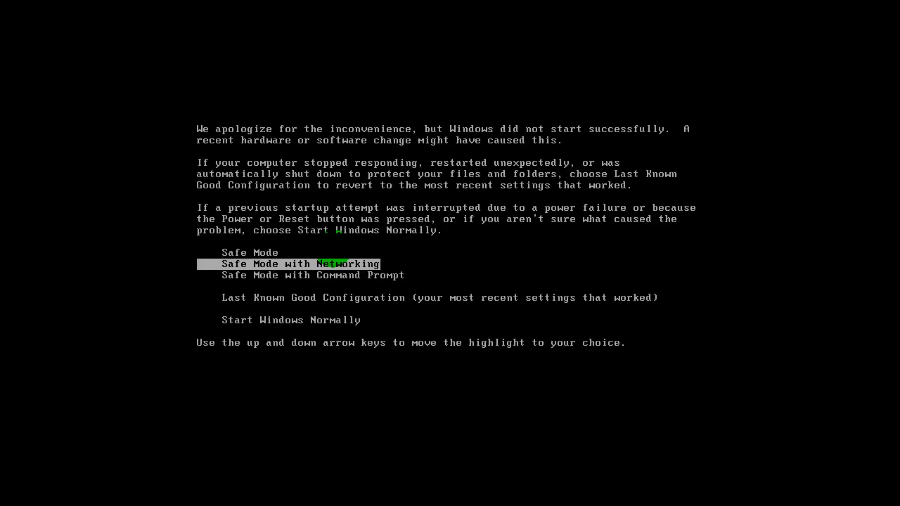
pyautogui.press('Up')
pyautogui.press('Down')
pyautogui.press('Return')
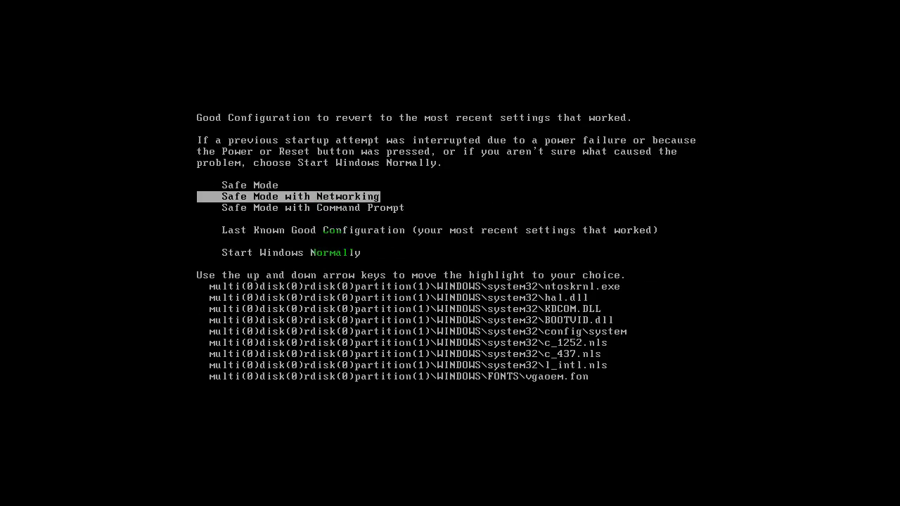
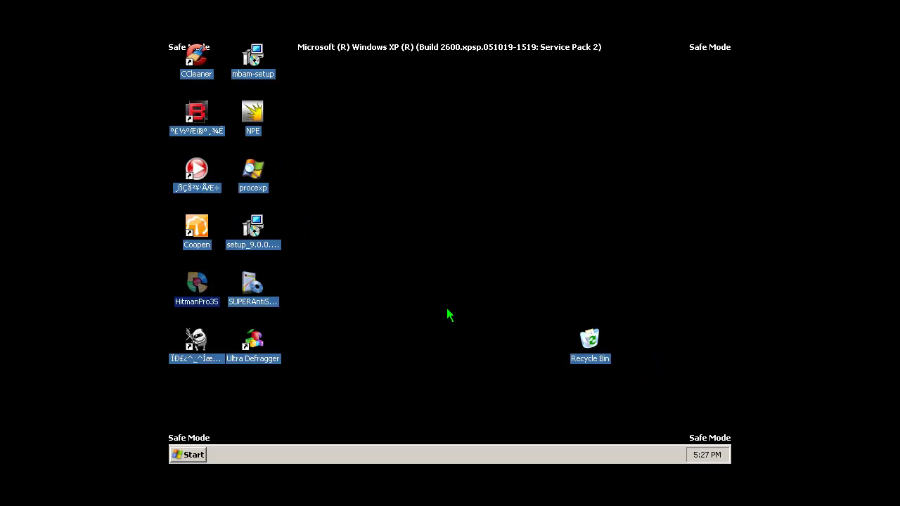
# - Close the Hitman Pro 3.5.7 window and refresh the desktop
pyautogui.rightClick(387, 258)
pyautogui.click(417, 273)
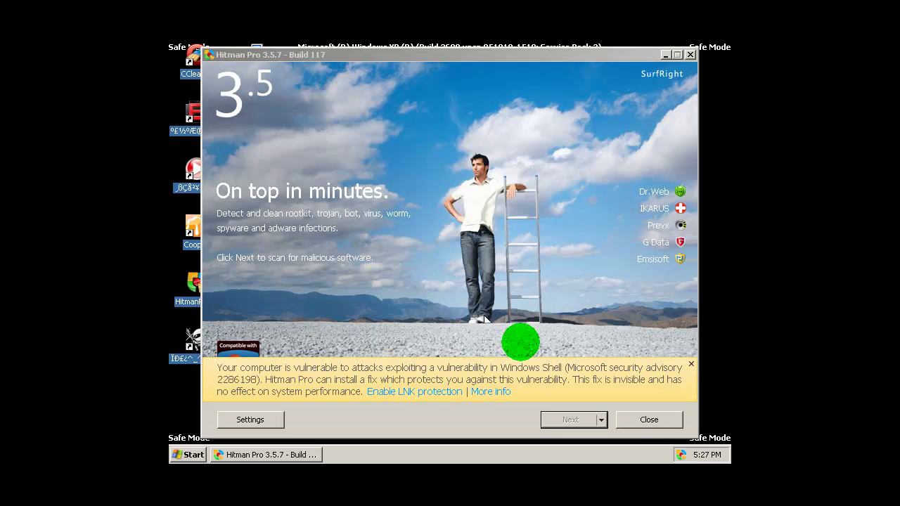
pyautogui.click(627, 420)
pyautogui.rightClick(323, 221)
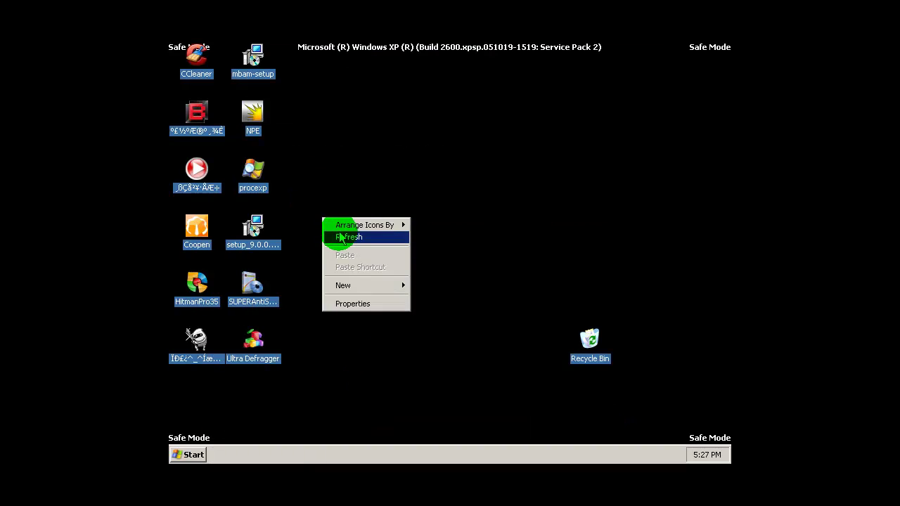
pyautogui.click(333, 234)
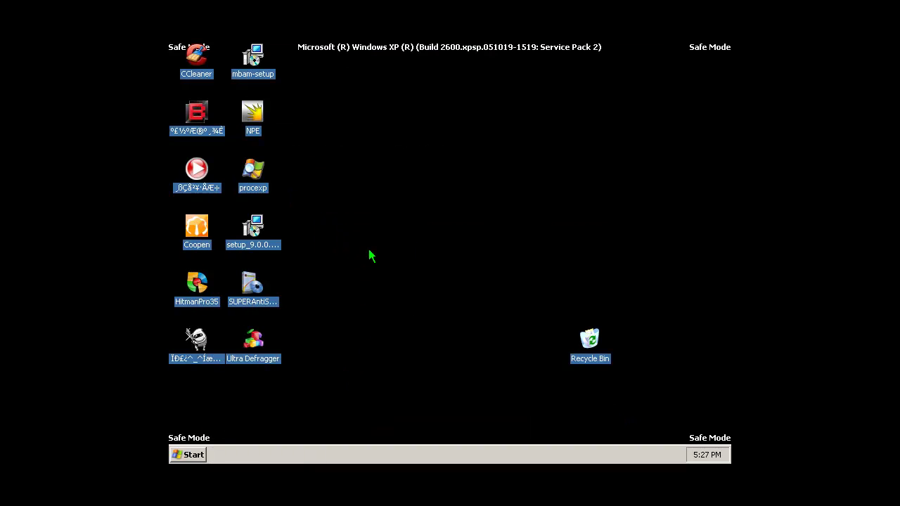
# - Run msconfig again and display the startup items with their full command paths
pyautogui.click(190, 454)
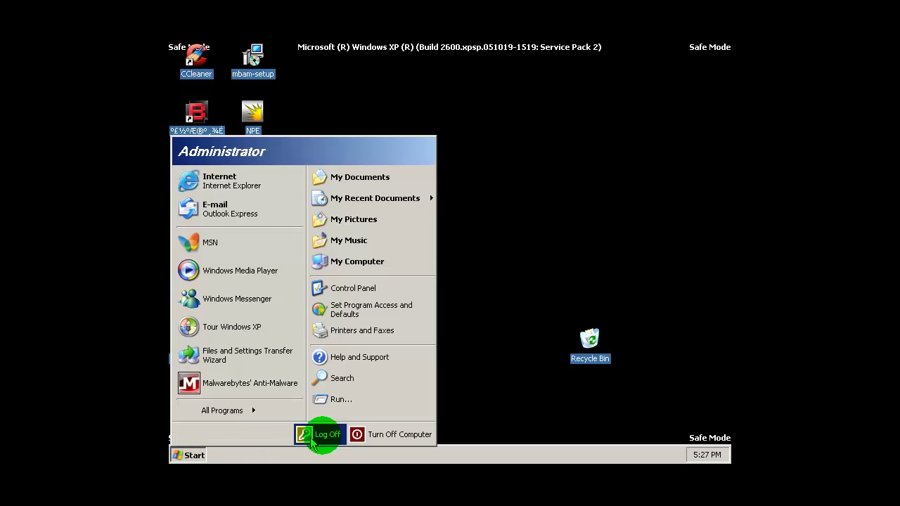
pyautogui.click(342, 399)
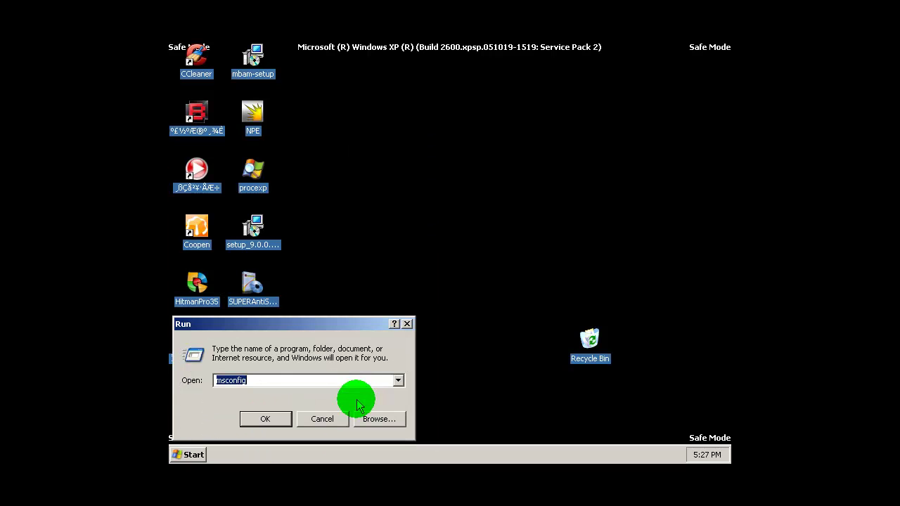
pyautogui.click(263, 418)
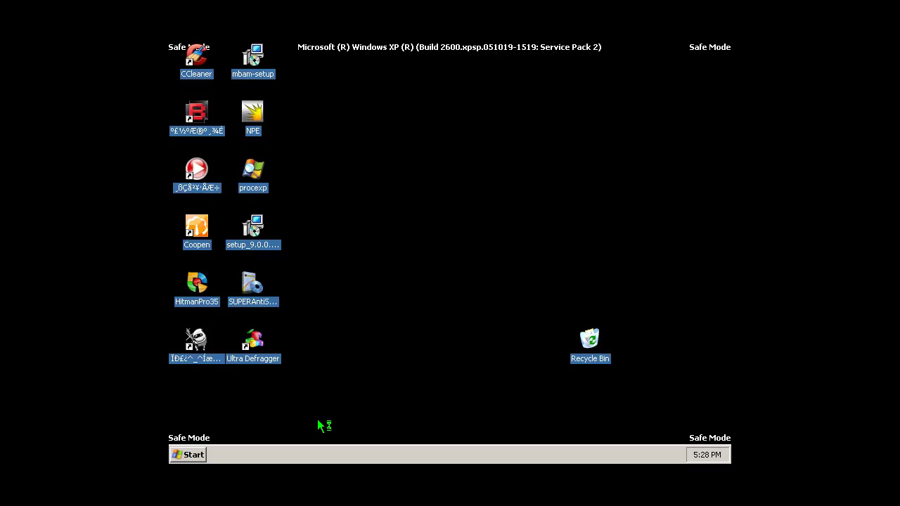
pyautogui.click(470, 139)
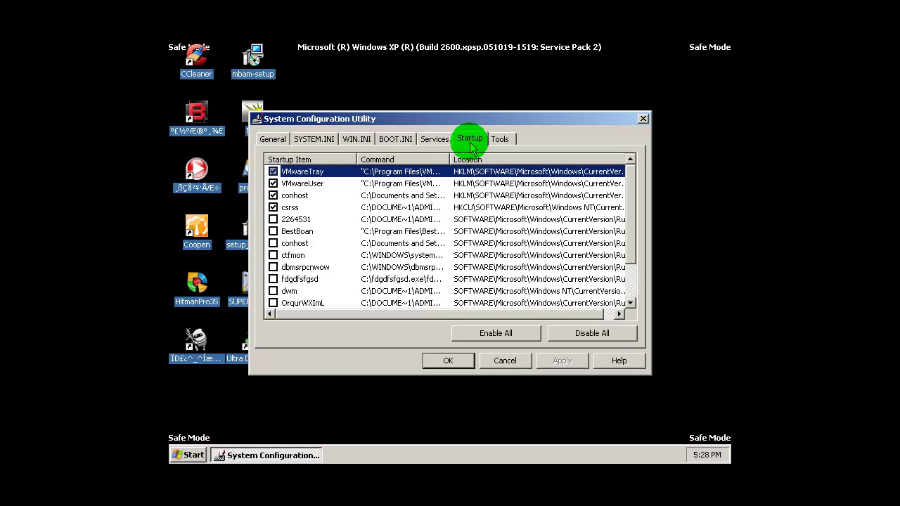
pyautogui.moveTo(451, 160); pyautogui.dragTo(596, 161)
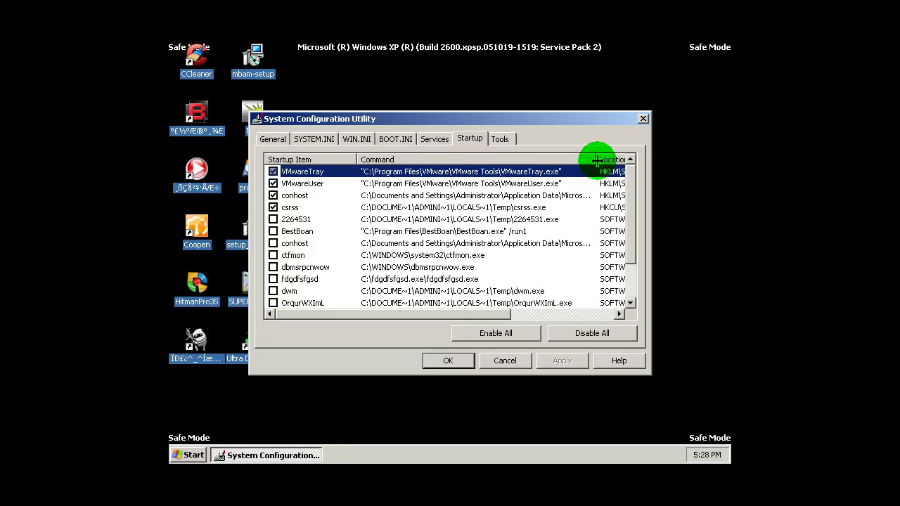
# - Disable the still enabled csrss and conhost startup items, apply the change and exit without restarting
pyautogui.click(273, 207)
pyautogui.click(273, 195)
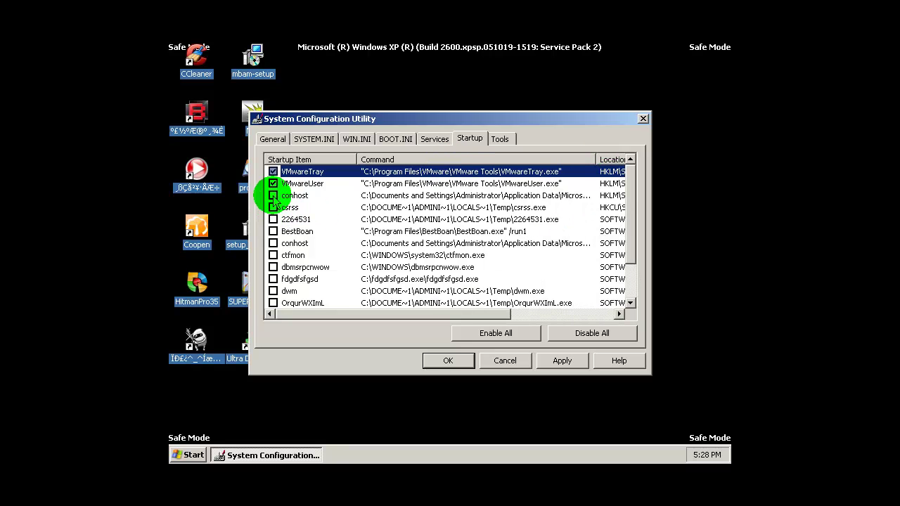
pyautogui.moveTo(629, 195); pyautogui.dragTo(634, 173)
pyautogui.click(557, 360)
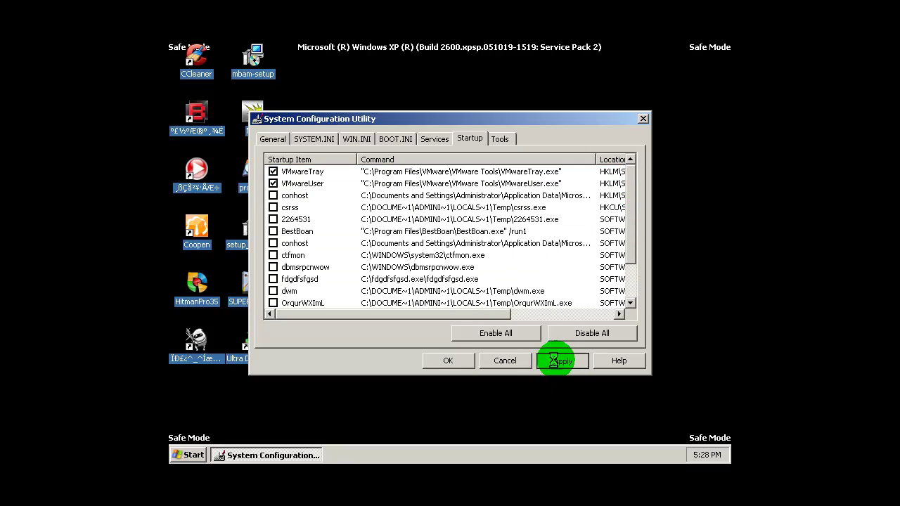
pyautogui.click(456, 360)
pyautogui.click(500, 265)
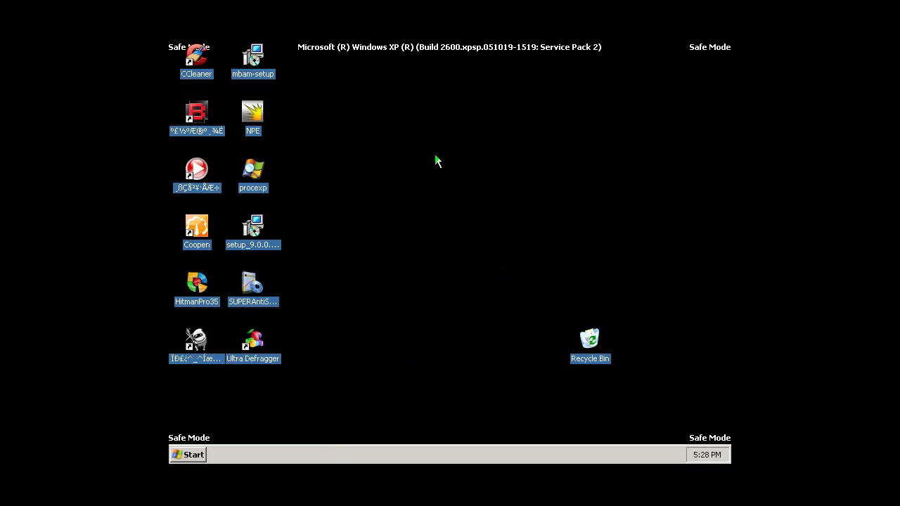
# - Open the System Properties from My Computer
pyautogui.click(189, 456)
pyautogui.click(328, 262)
pyautogui.click(413, 263)
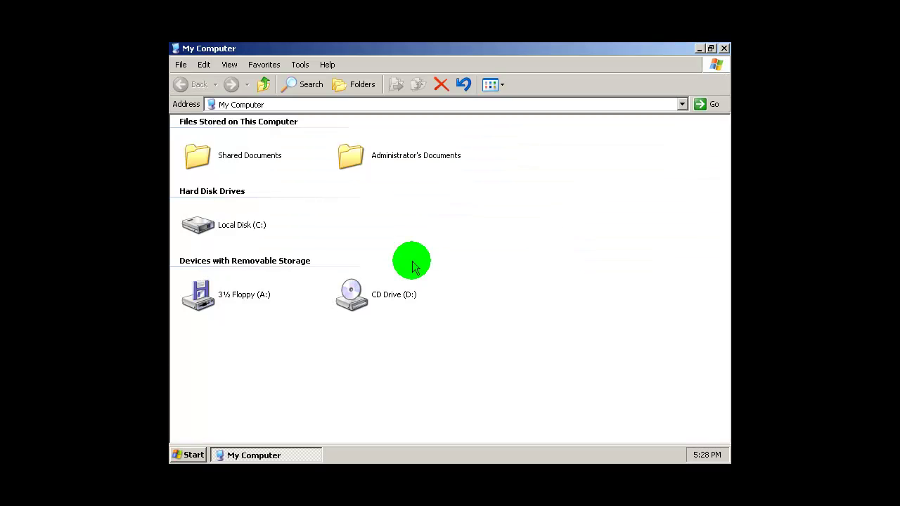
pyautogui.rightClick(455, 226)
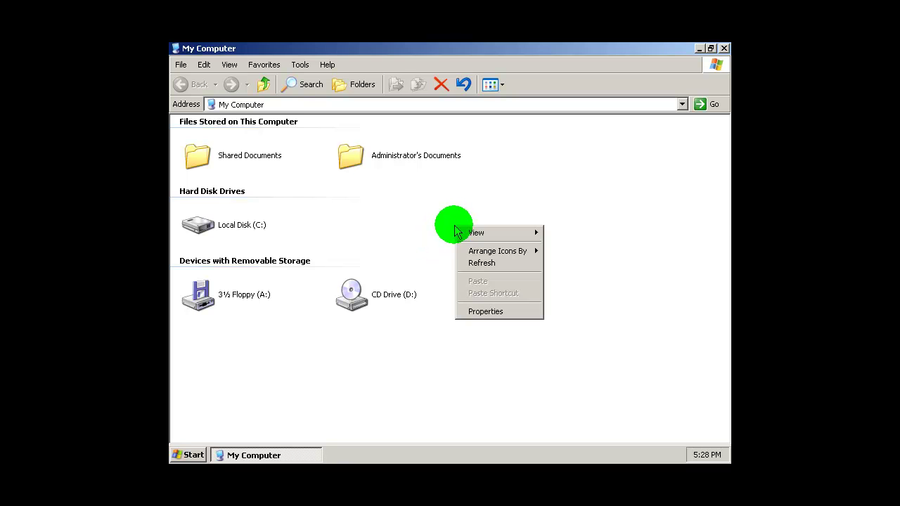
pyautogui.click(485, 311)
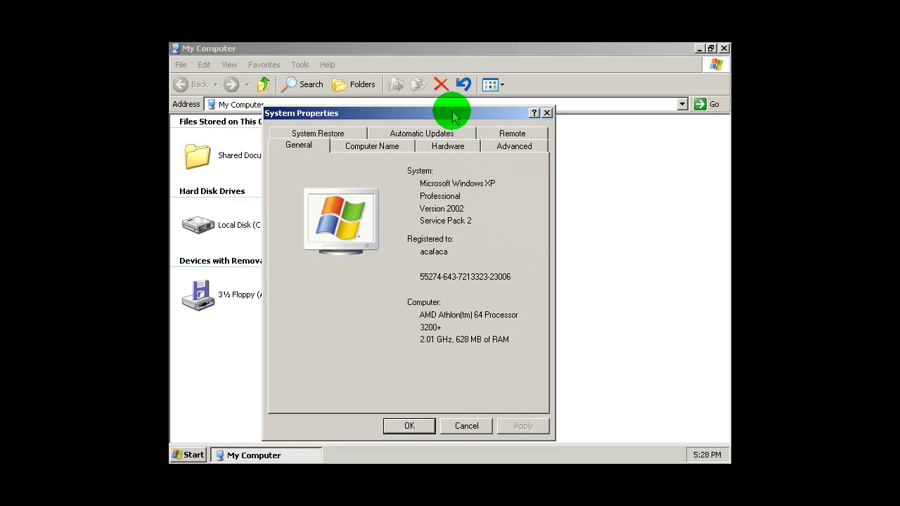
# - View the Turn off System Restore option, leave the properties without changing it and close My Computer
pyautogui.click(516, 147)
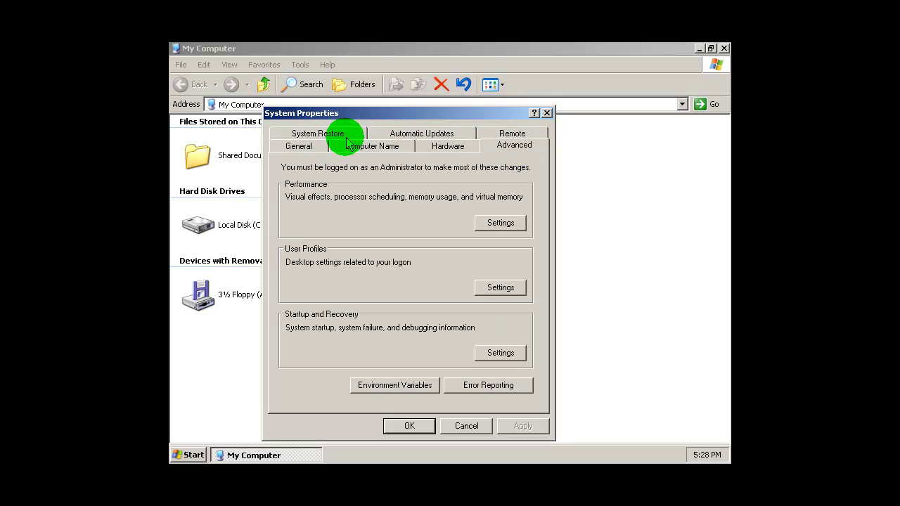
pyautogui.click(316, 135)
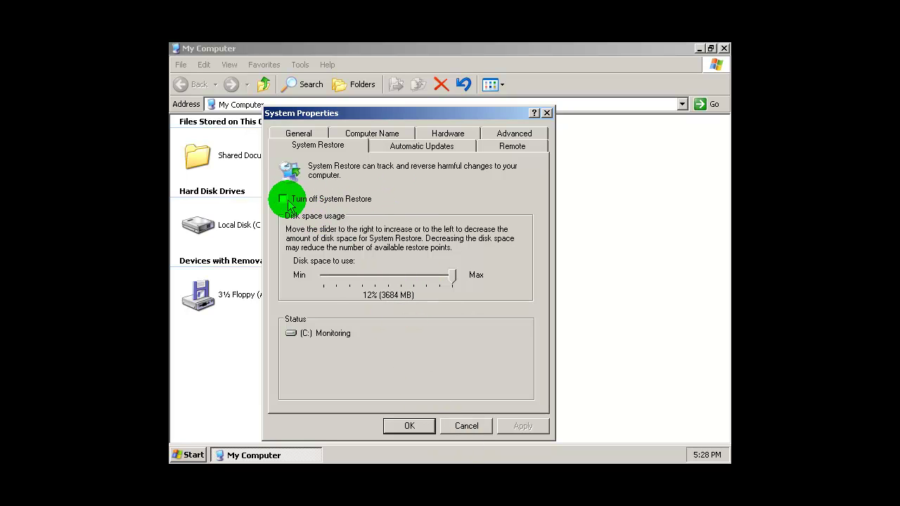
pyautogui.click(468, 425)
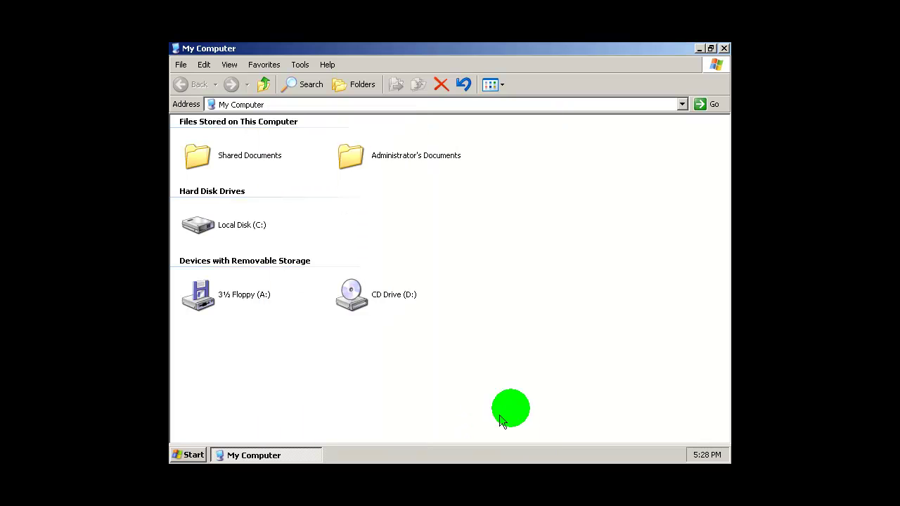
pyautogui.click(724, 50)
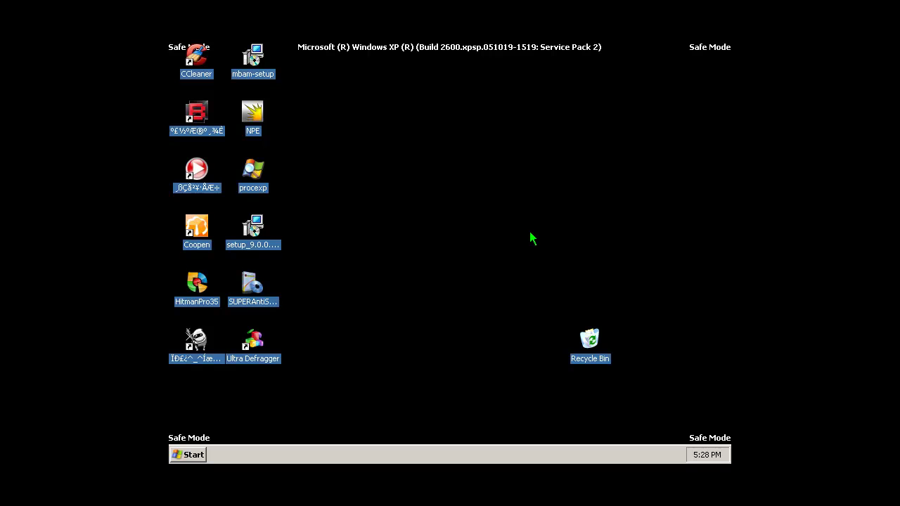
# - Install the Kaspersky Virus Removal Tool in English, accepting the license agreement and keeping the proposed Virus Removal Tool folder on the desktop
pyautogui.rightClick(374, 192)
pyautogui.click(402, 210)
pyautogui.doubleClick(248, 229)
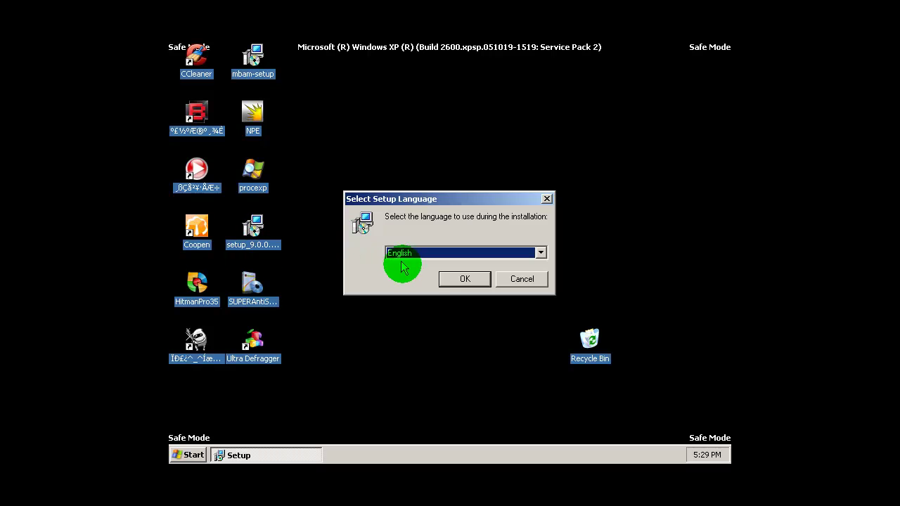
pyautogui.click(451, 281)
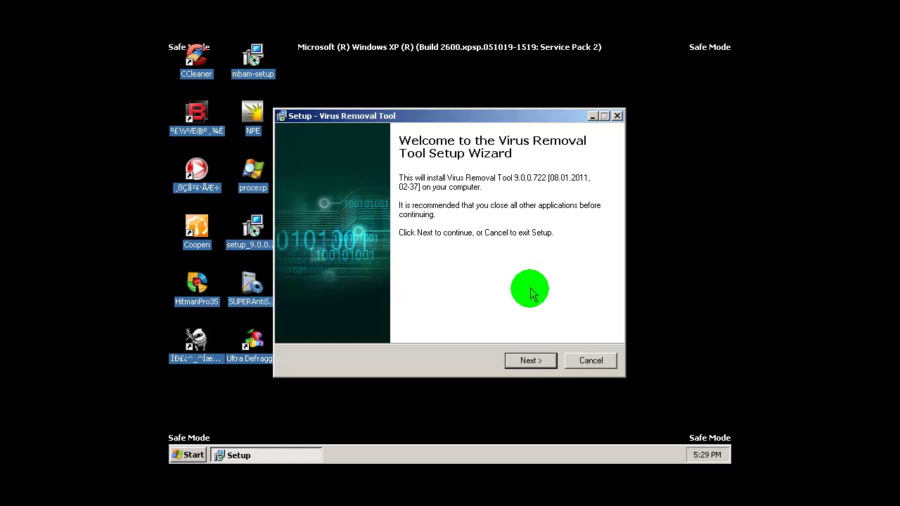
pyautogui.click(530, 360)
pyautogui.click(350, 317)
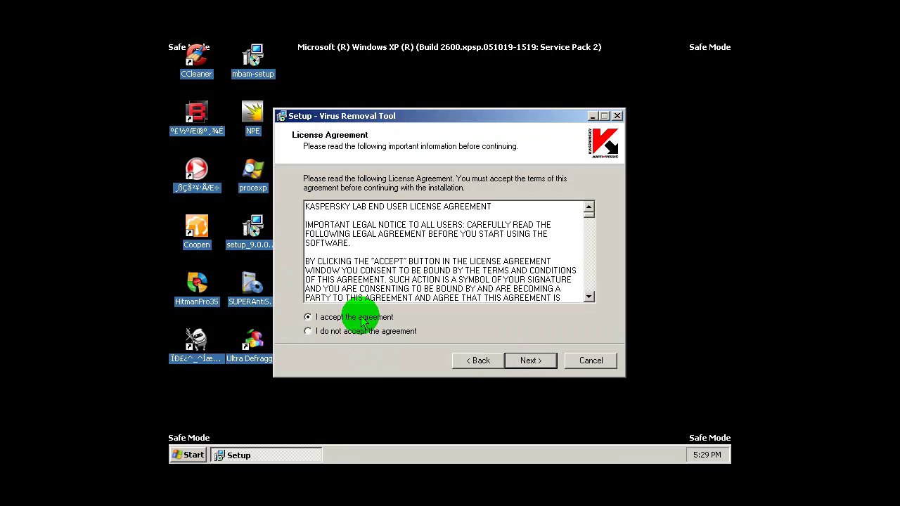
pyautogui.click(541, 366)
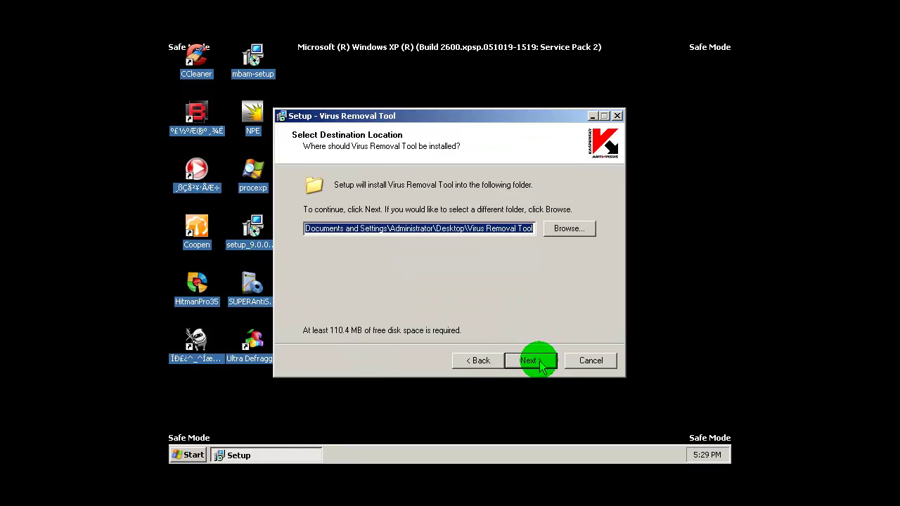
pyautogui.click(541, 365)
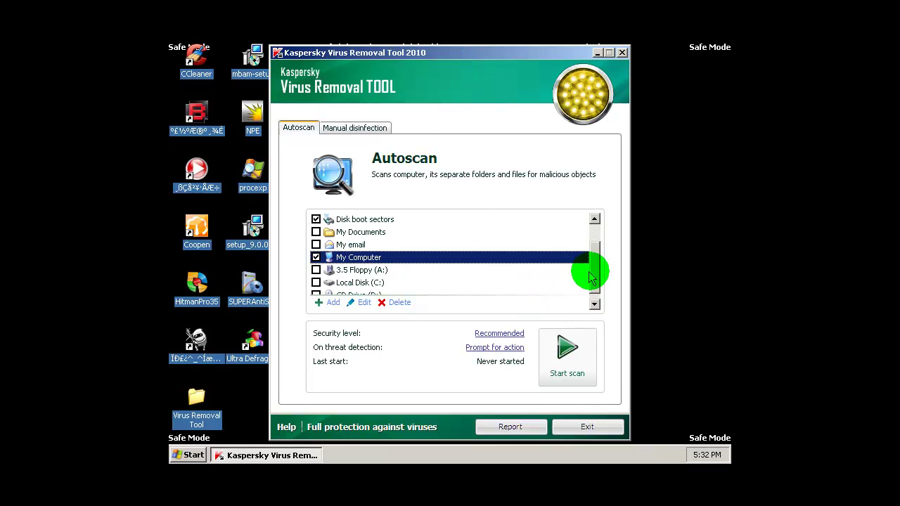
# - Check the list of scan targets and start the Autoscan with My Computer included
pyautogui.moveTo(594, 278); pyautogui.dragTo(597, 231)
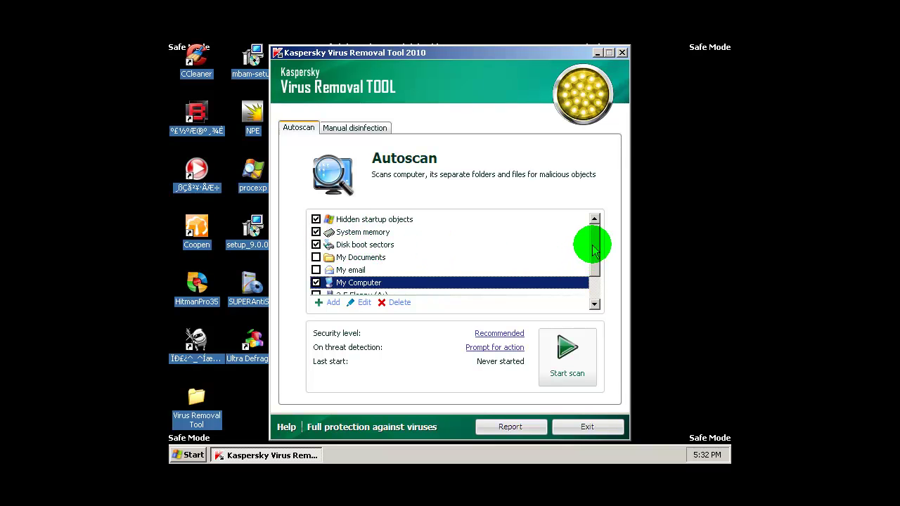
pyautogui.moveTo(594, 243); pyautogui.dragTo(594, 259)
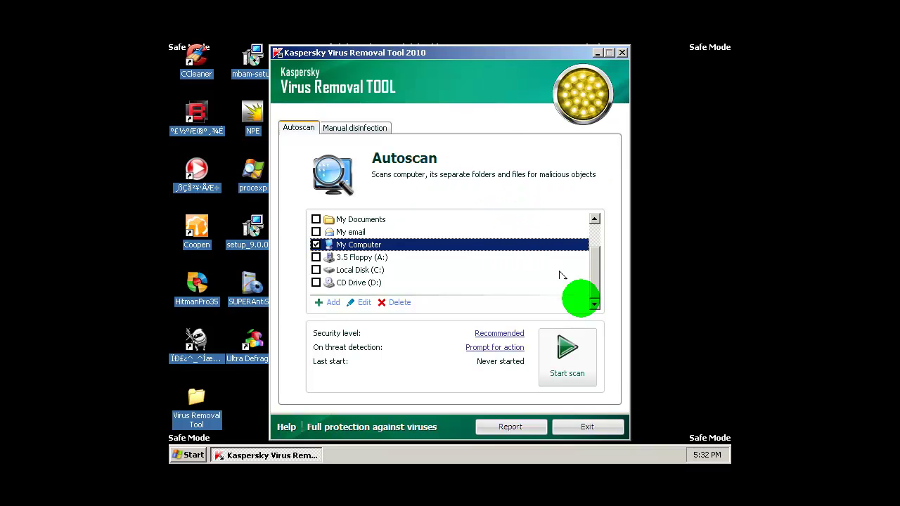
pyautogui.click(569, 355)
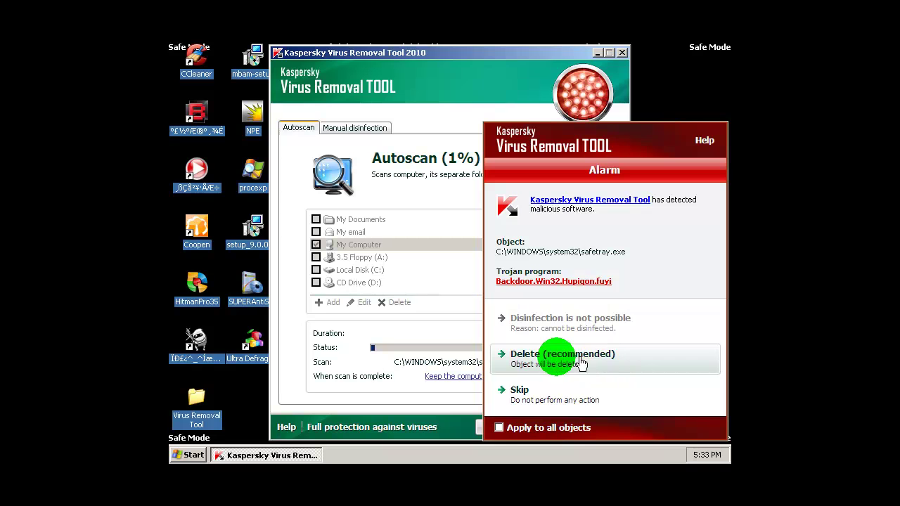
# - Delete the malicious safetray.exe found in the system32 folder and apply that action to all objects
pyautogui.click(499, 428)
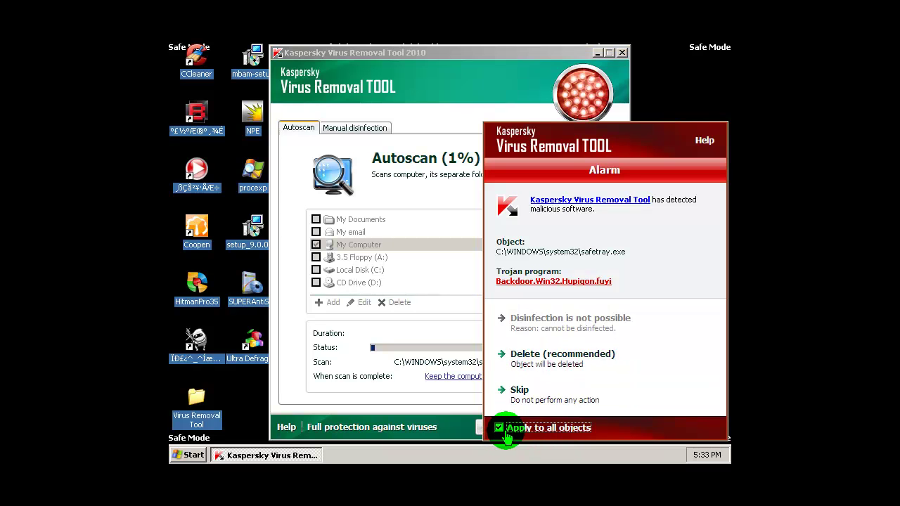
pyautogui.click(532, 359)
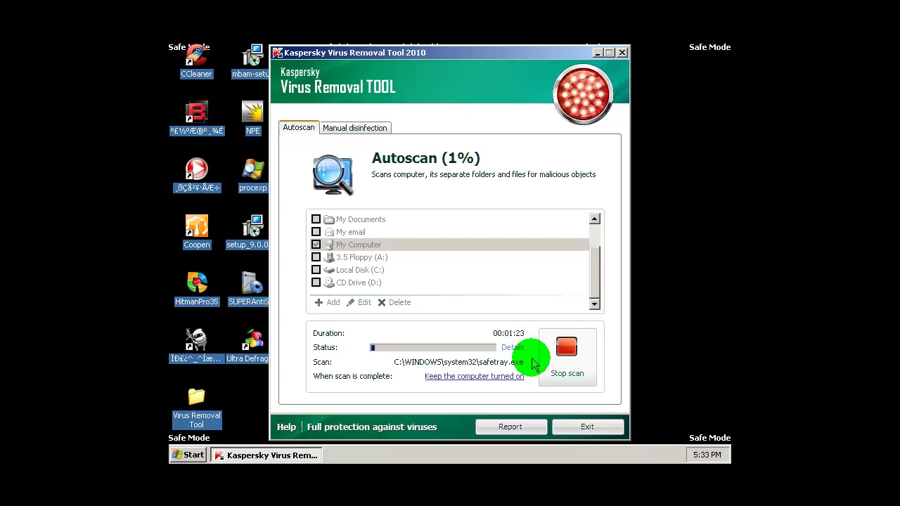
pyautogui.click(545, 376)
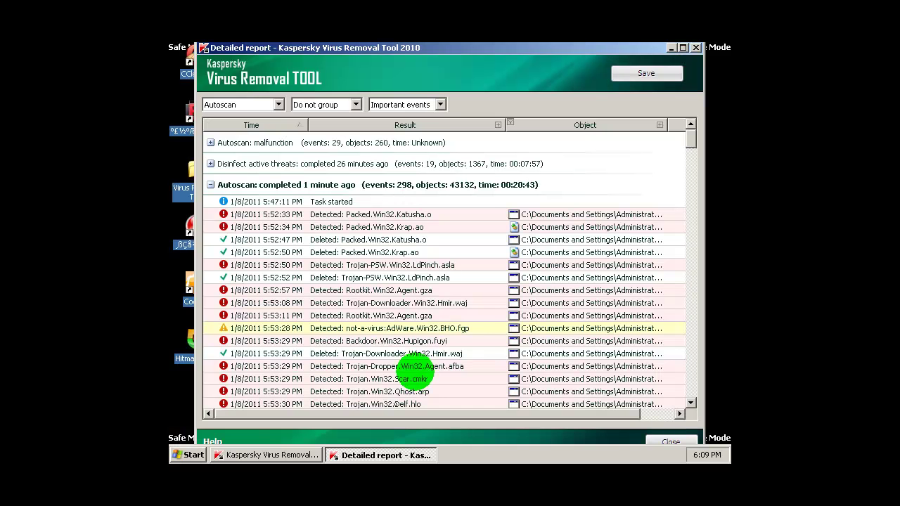
# - Look through the Autoscan events in the detailed report and exit the Virus Removal Tool without uninstalling it
pyautogui.click(377, 216)
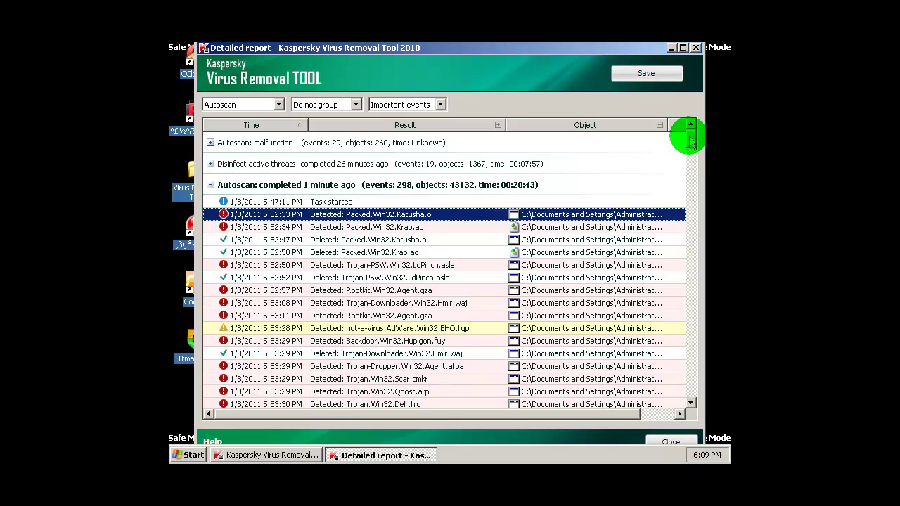
pyautogui.moveTo(691, 141); pyautogui.dragTo(683, 187)
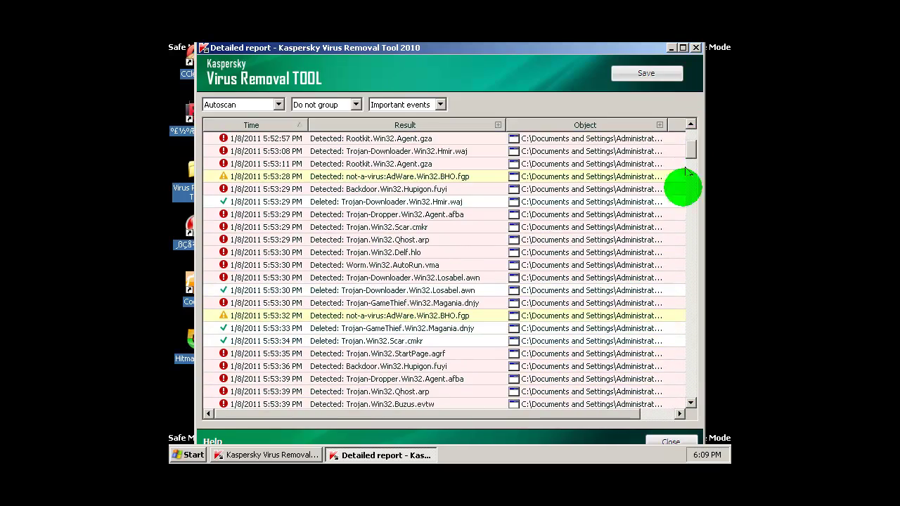
pyautogui.click(658, 442)
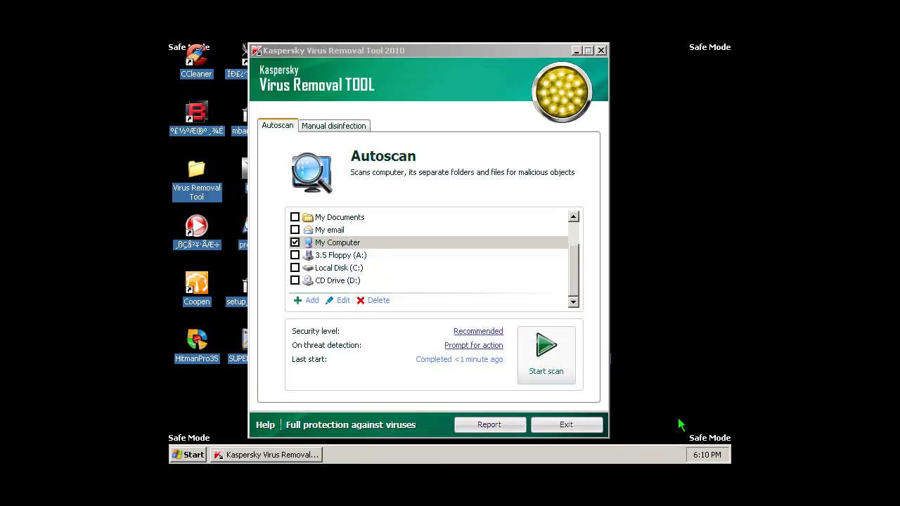
pyautogui.click(575, 425)
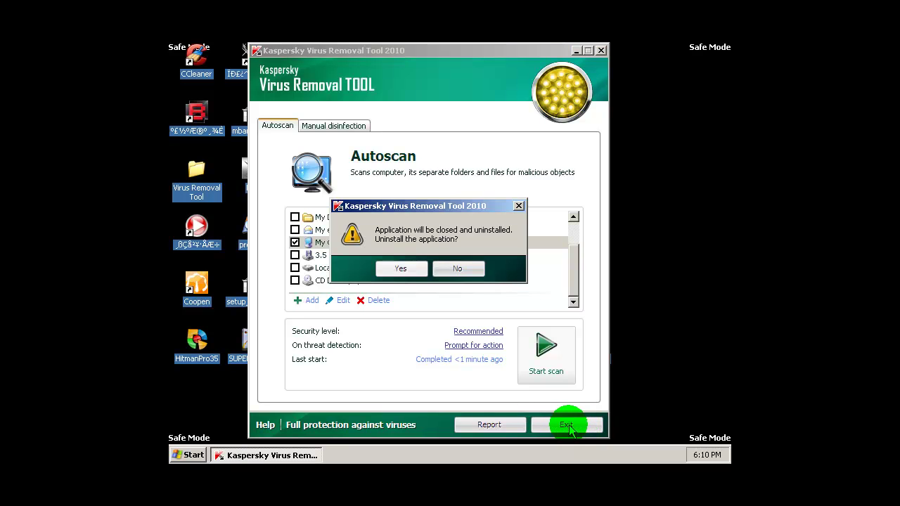
pyautogui.click(452, 271)
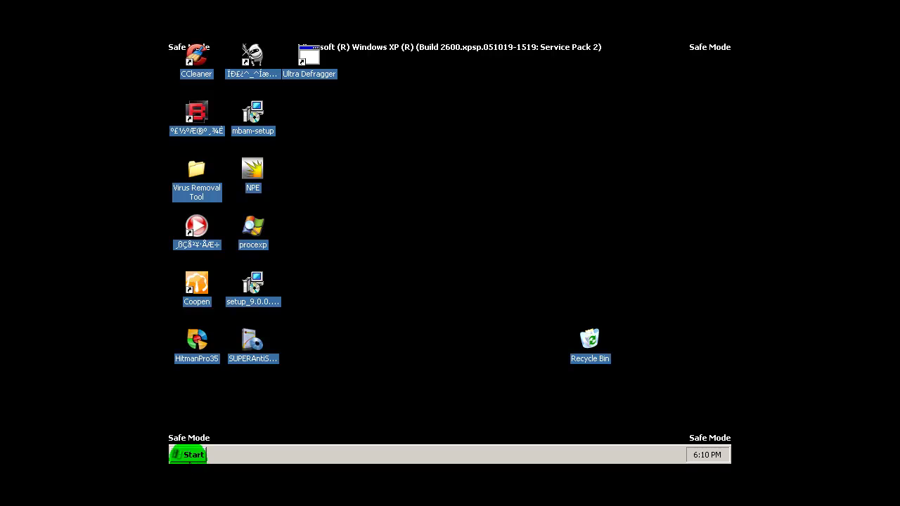
# - Turn off System Restore in the System Properties, confirm the deletion of restore points and close My Computer
pyautogui.click(187, 454)
pyautogui.click(393, 262)
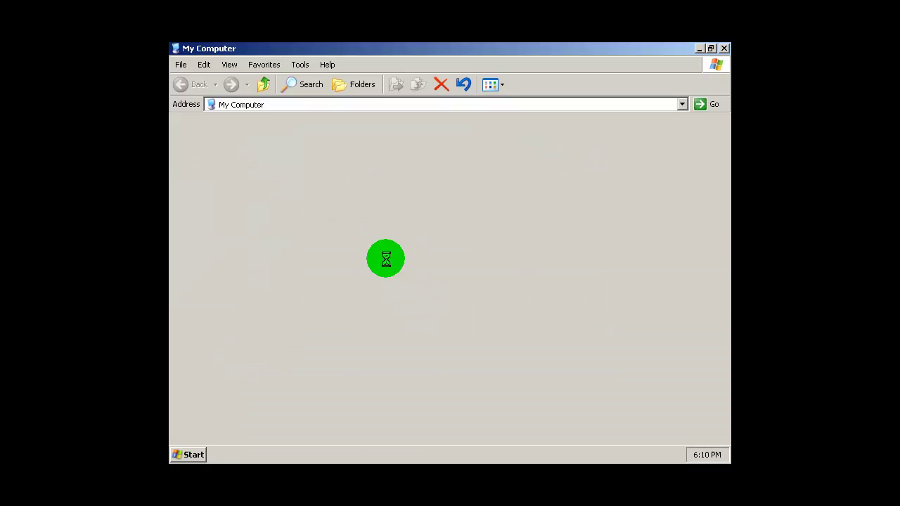
pyautogui.rightClick(486, 225)
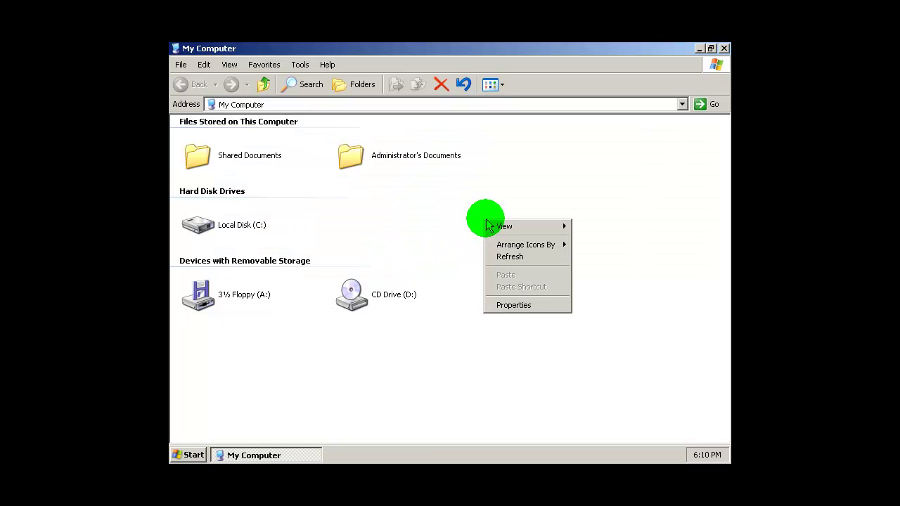
pyautogui.click(516, 305)
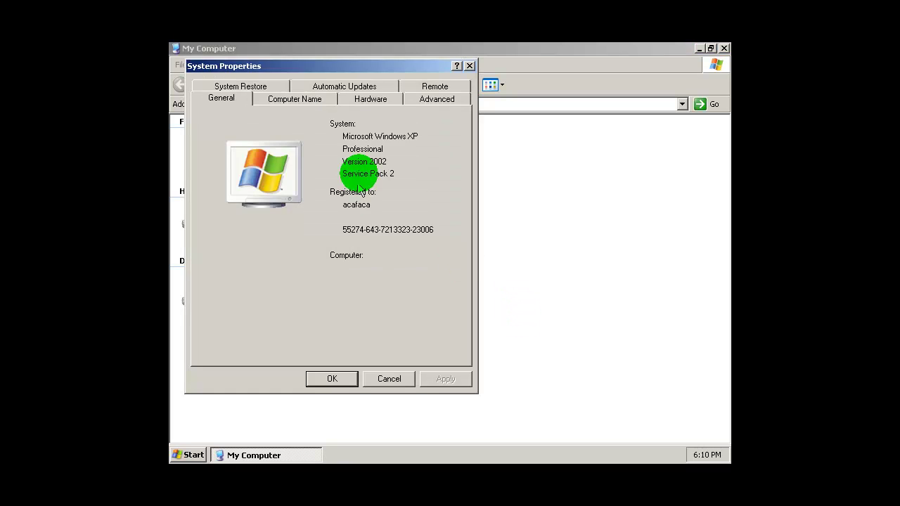
pyautogui.click(258, 87)
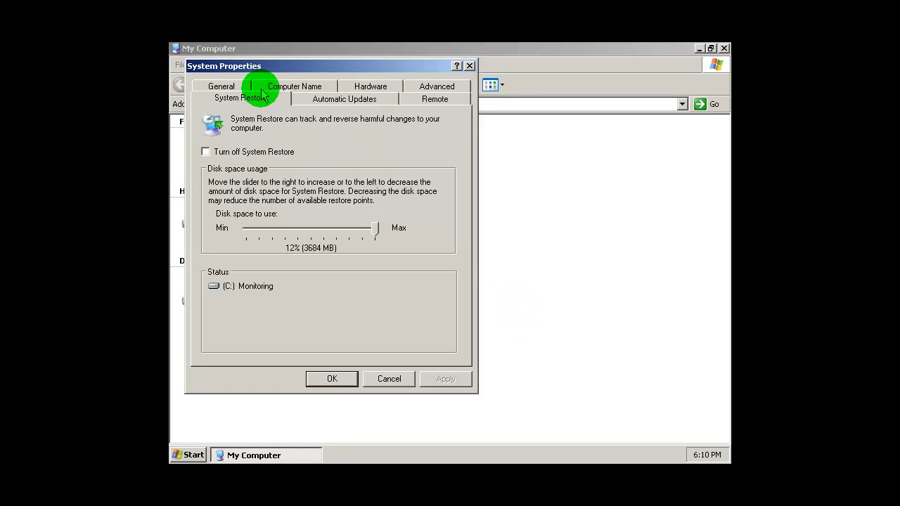
pyautogui.click(206, 151)
pyautogui.click(445, 379)
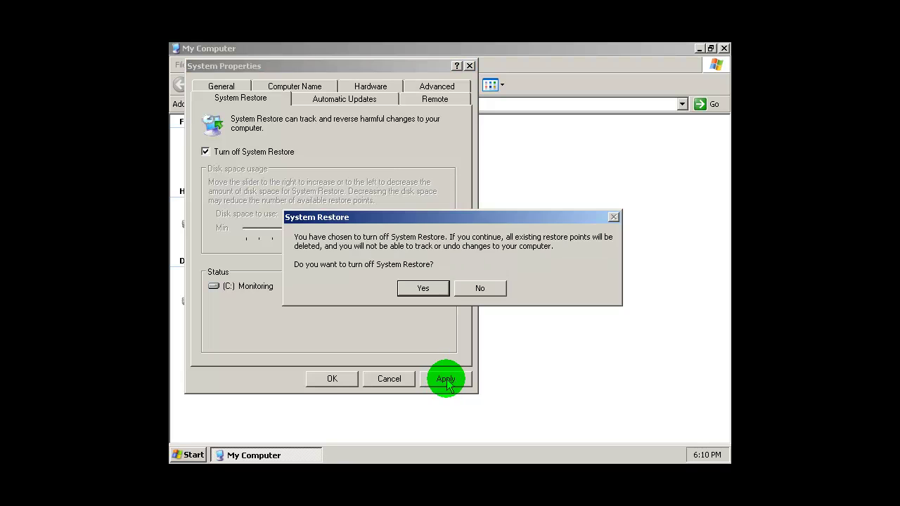
pyautogui.click(424, 288)
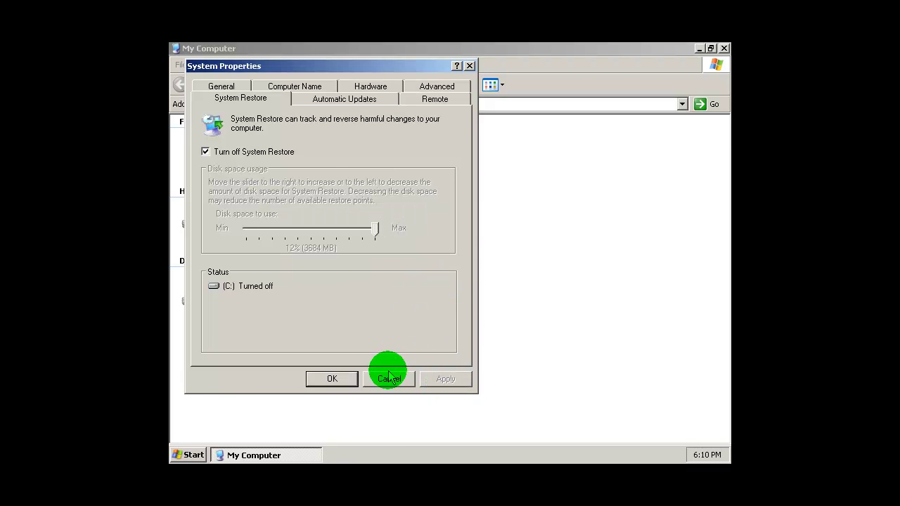
pyautogui.click(332, 378)
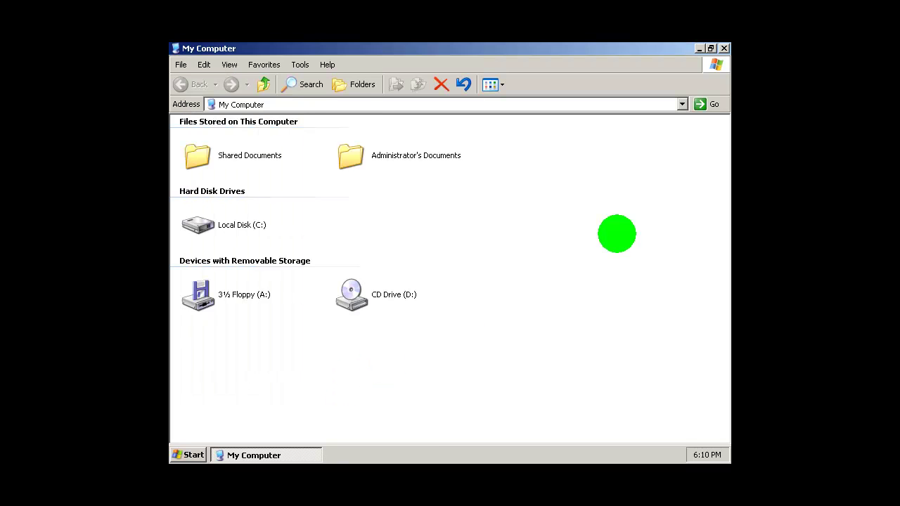
pyautogui.click(723, 48)
pyautogui.rightClick(425, 160)
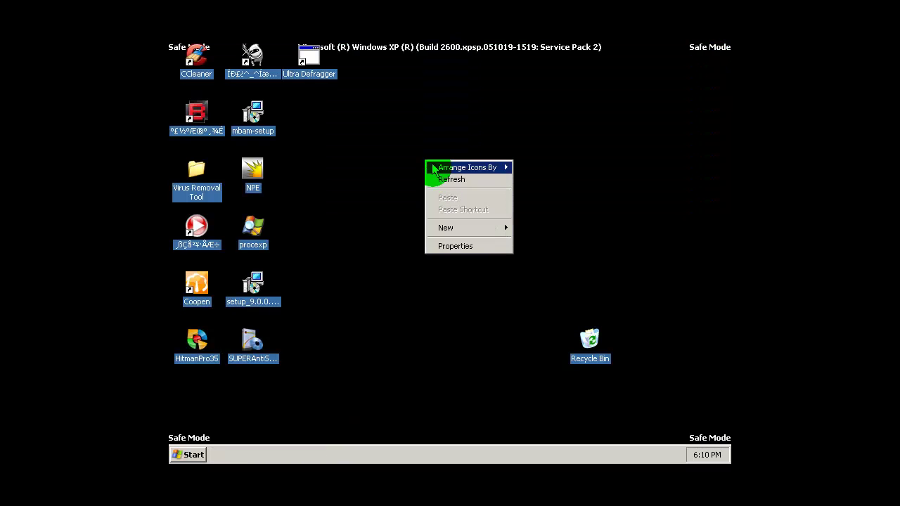
pyautogui.click(445, 182)
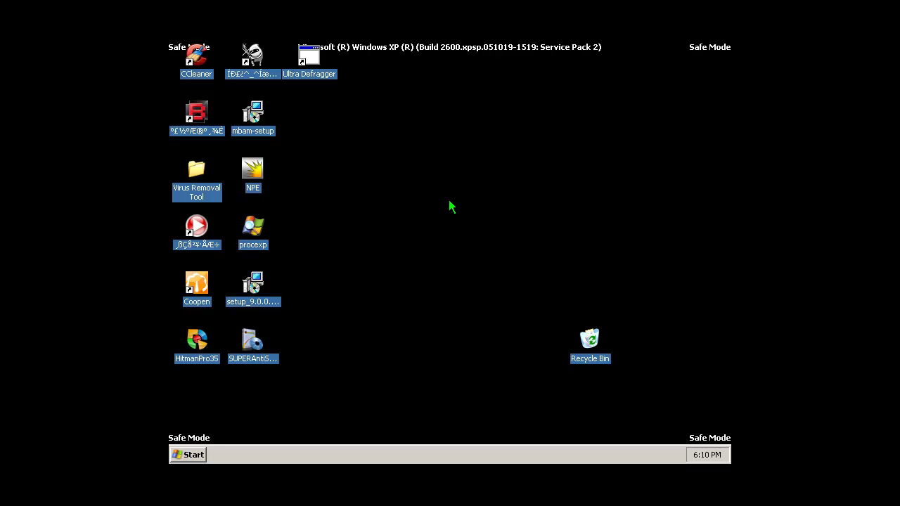
pyautogui.click(189, 454)
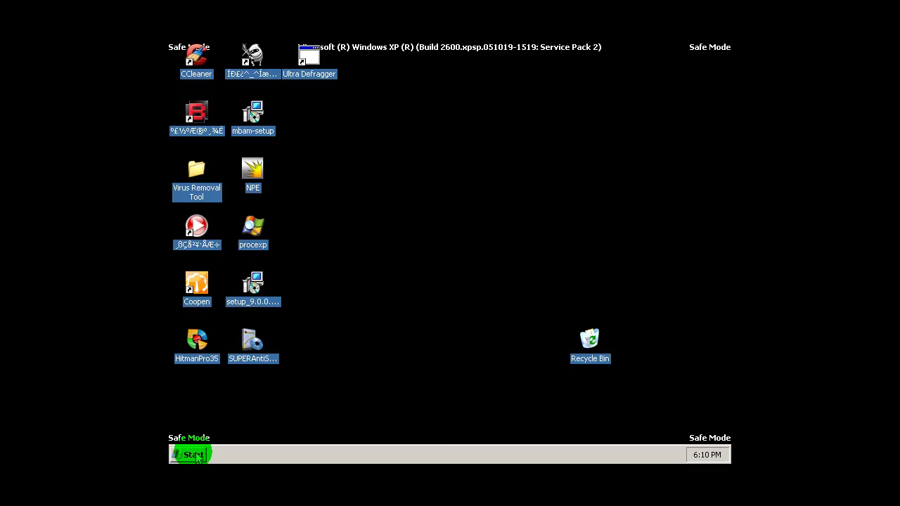
pyautogui.click(357, 433)
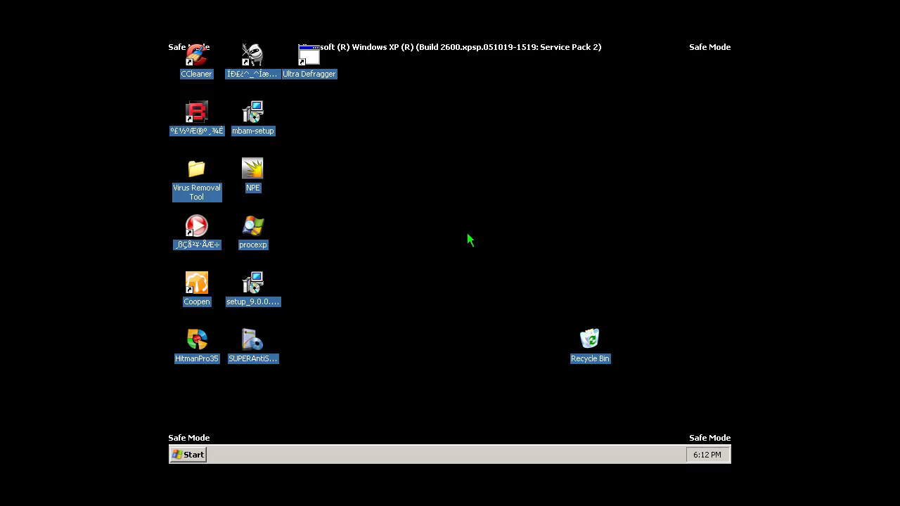
pyautogui.rightClick(430, 229)
pyautogui.click(445, 237)
# - Run mbam-setup from the desktop in English and accept the Malwarebytes license agreement
pyautogui.doubleClick(255, 116)
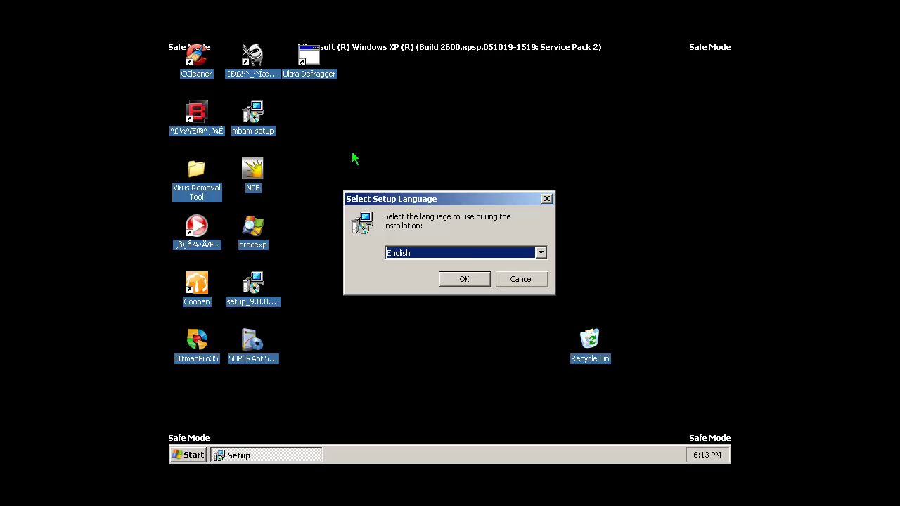
pyautogui.click(466, 280)
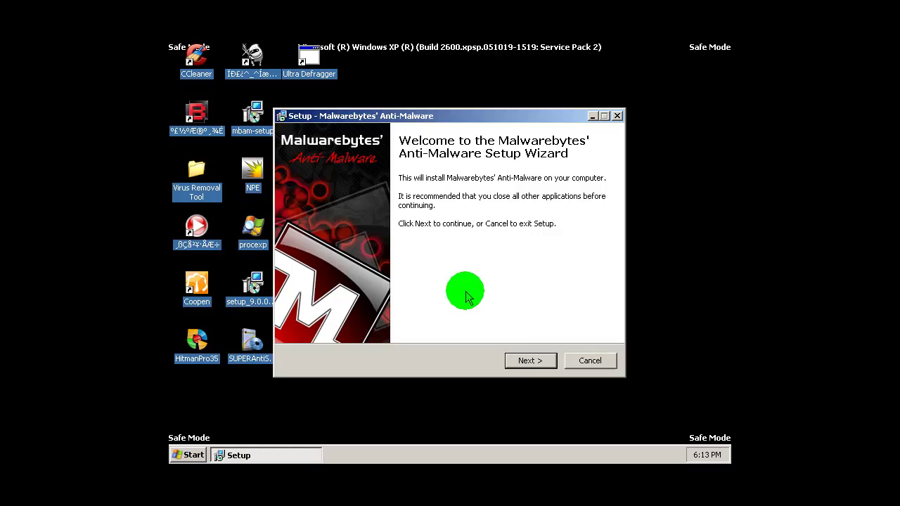
pyautogui.click(526, 361)
pyautogui.click(377, 317)
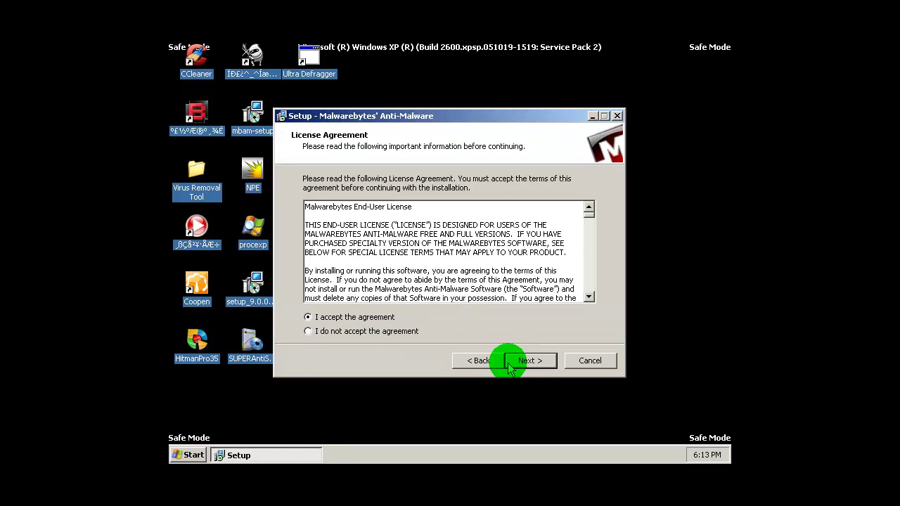
pyautogui.moveTo(512, 122); pyautogui.dragTo(530, 98)
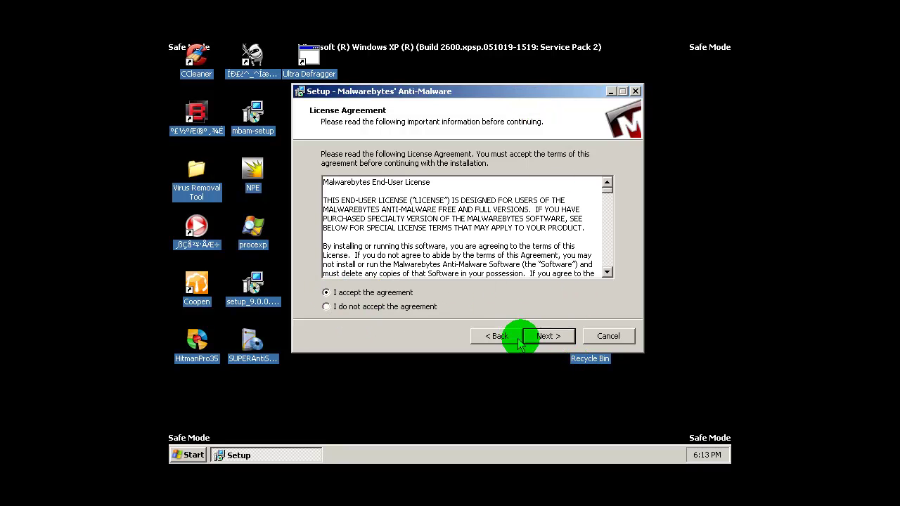
# - Install Malwarebytes' Anti-Malware to C:\Program Files\Malwarebytes' Anti-Malware without creating desktop or Quick Launch icons
pyautogui.click(542, 336)
pyautogui.click(545, 337)
pyautogui.click(547, 337)
pyautogui.click(548, 337)
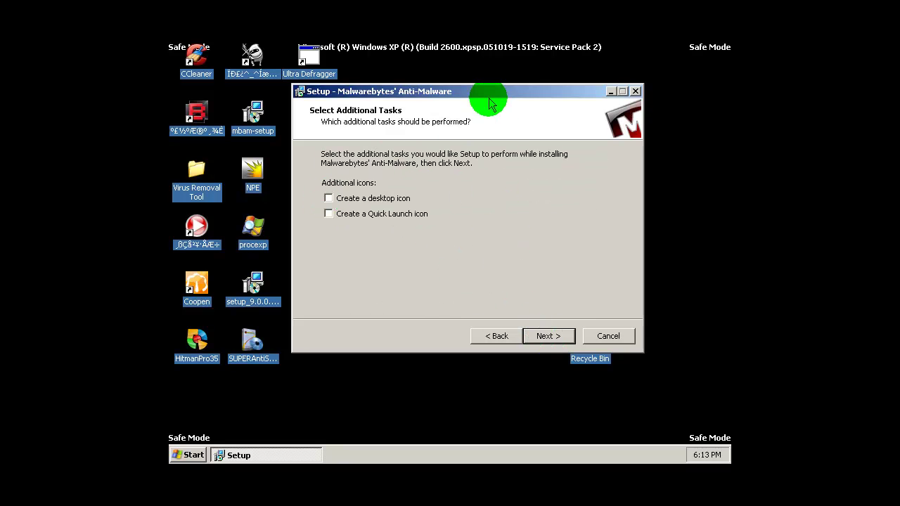
pyautogui.moveTo(486, 92); pyautogui.dragTo(495, 105)
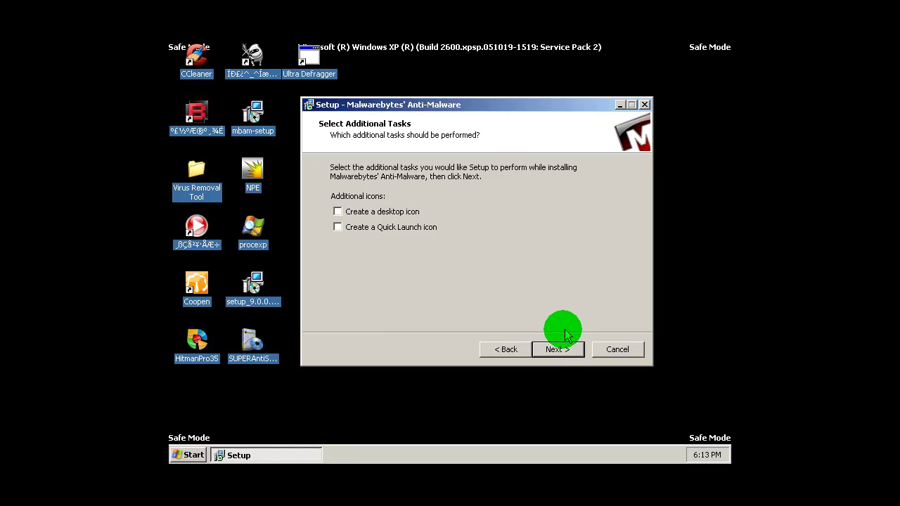
pyautogui.click(552, 351)
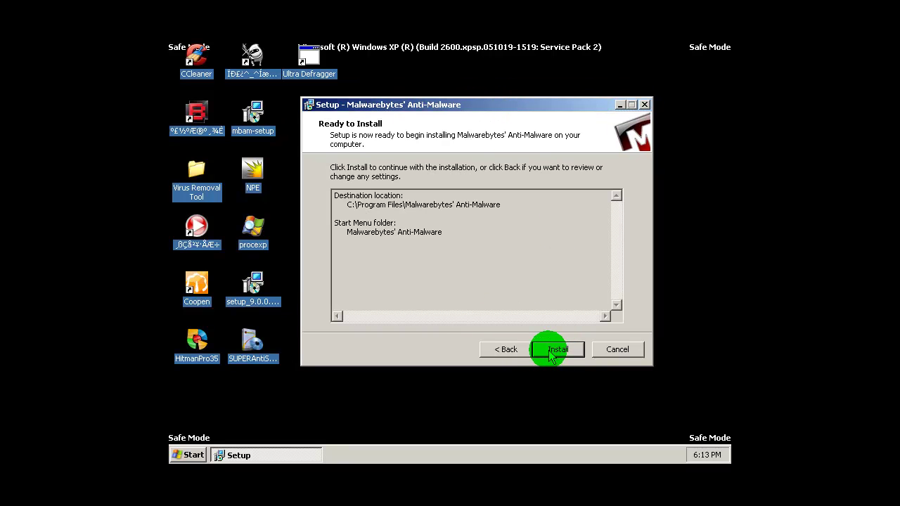
pyautogui.click(552, 354)
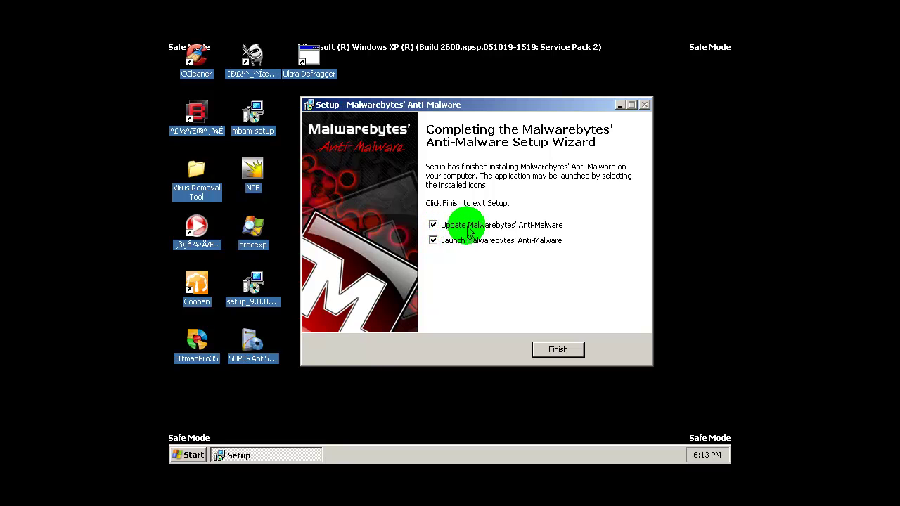
# - Finish the Malwarebytes' Anti-Malware setup with the update and launch options enabled, and dismiss the update error
pyautogui.click(560, 353)
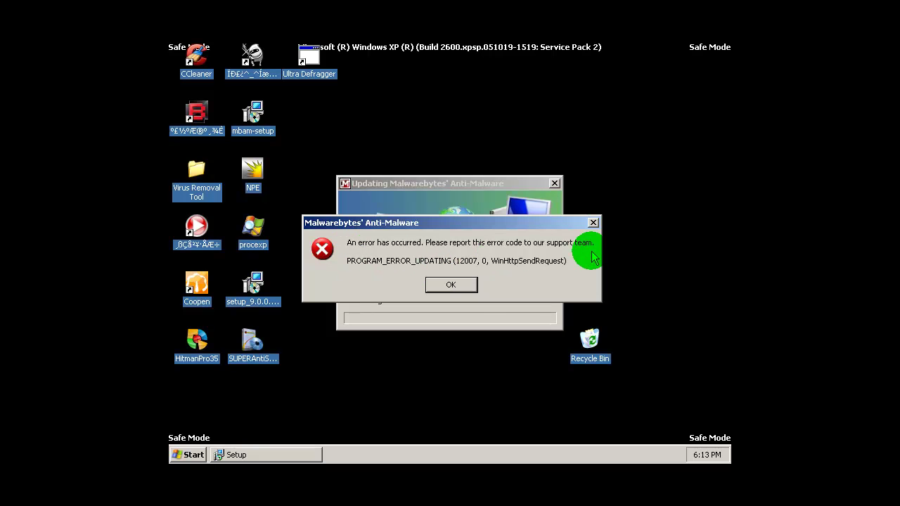
pyautogui.click(458, 285)
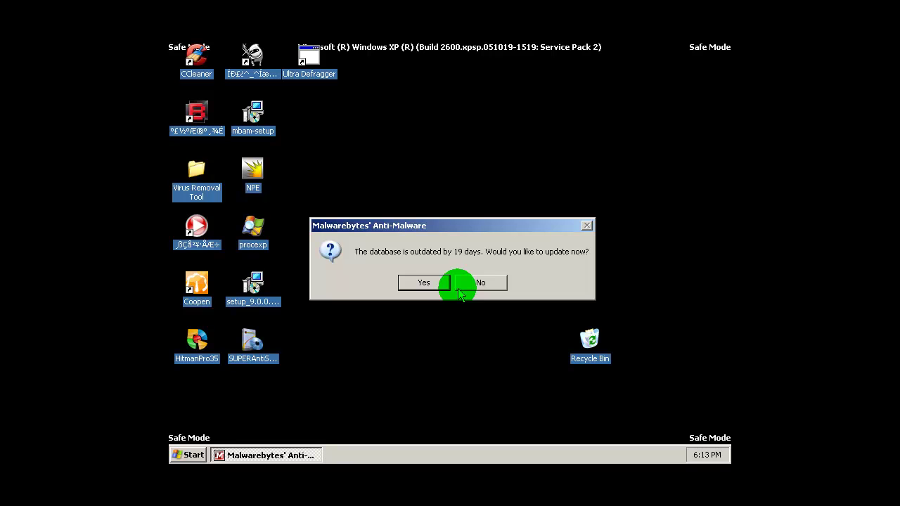
# - Open the Internet Protocol (TCP/IP) properties of the Local Area Connection from the Control Panel's Network Connections
pyautogui.click(187, 455)
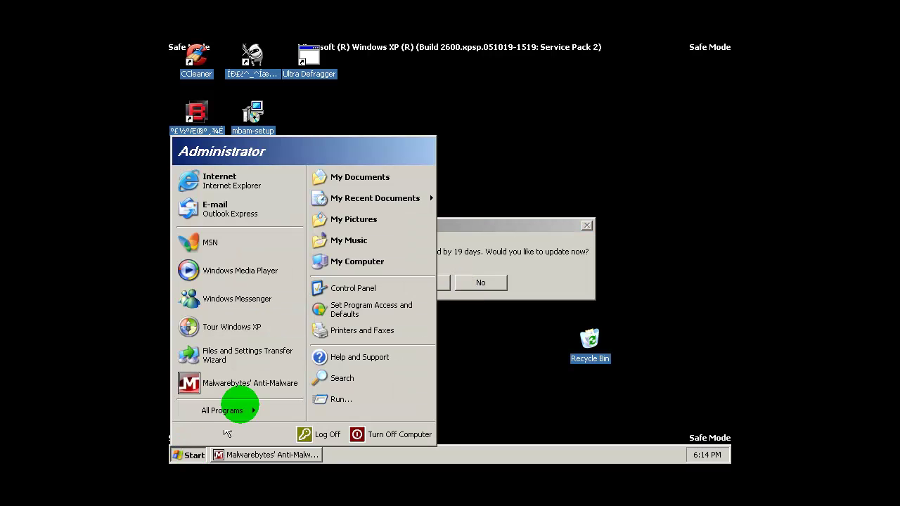
pyautogui.click(344, 289)
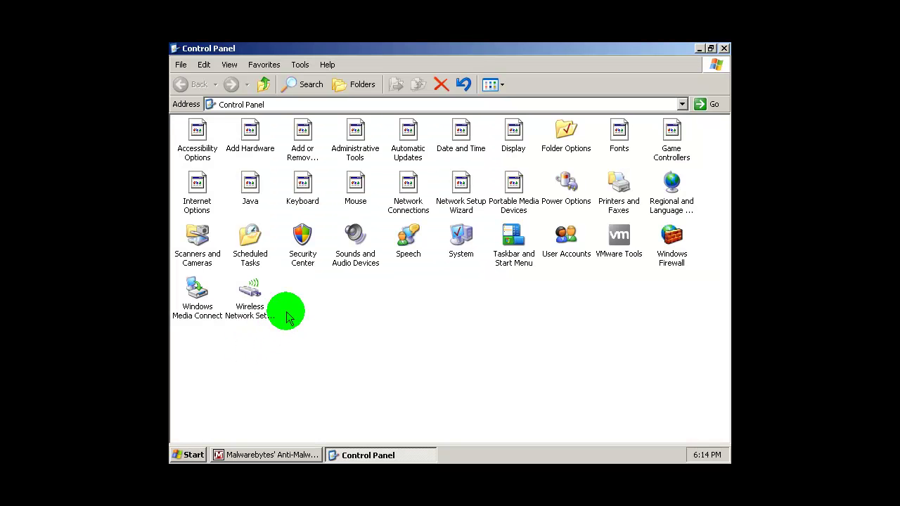
pyautogui.doubleClick(408, 181)
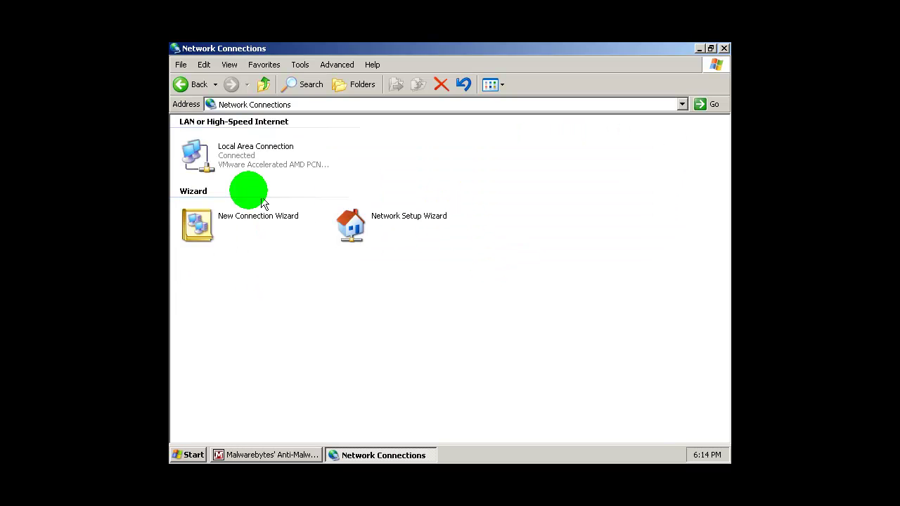
pyautogui.click(195, 154)
pyautogui.doubleClick(194, 154)
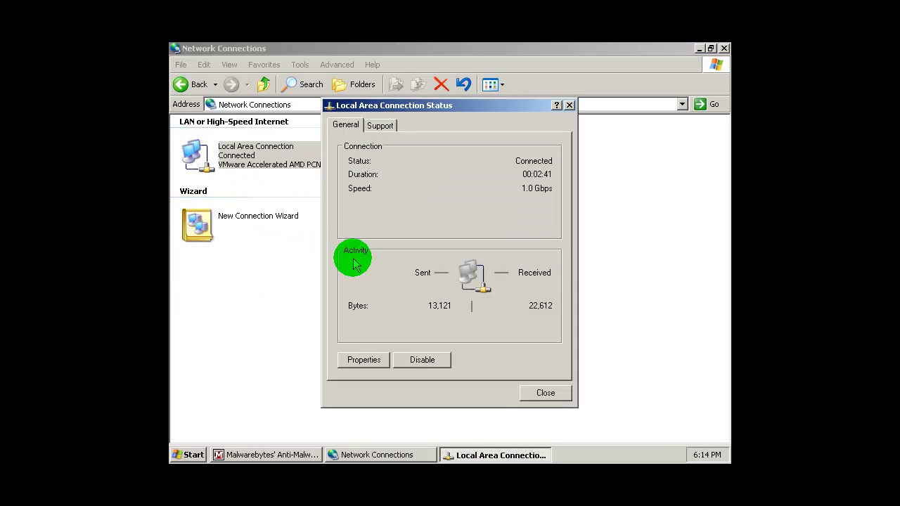
pyautogui.click(359, 361)
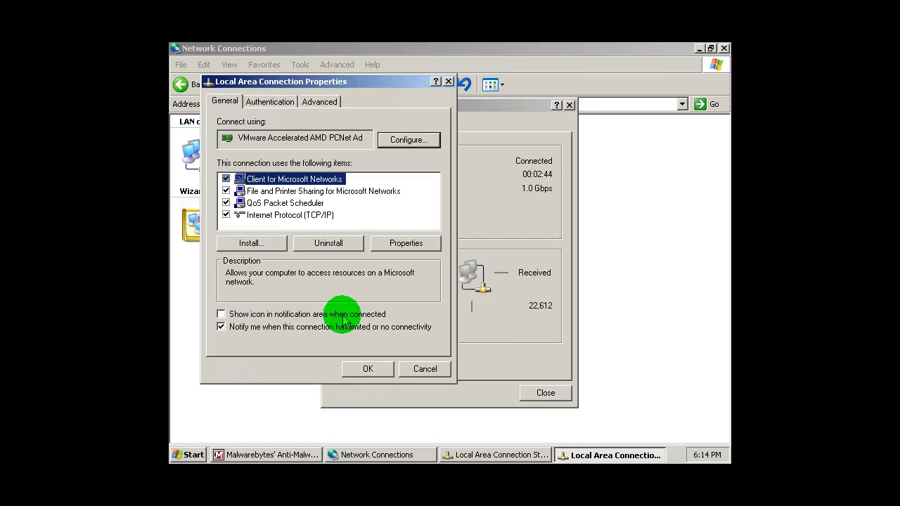
pyautogui.click(259, 218)
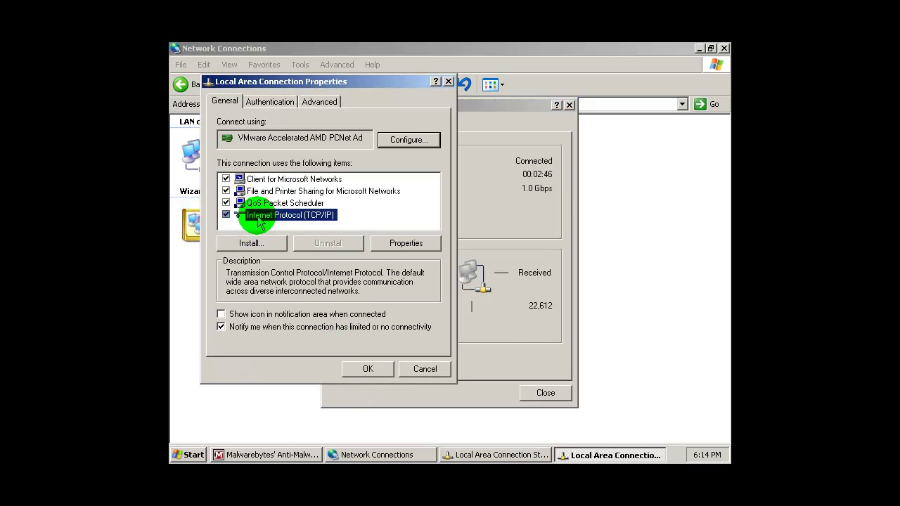
pyautogui.click(409, 246)
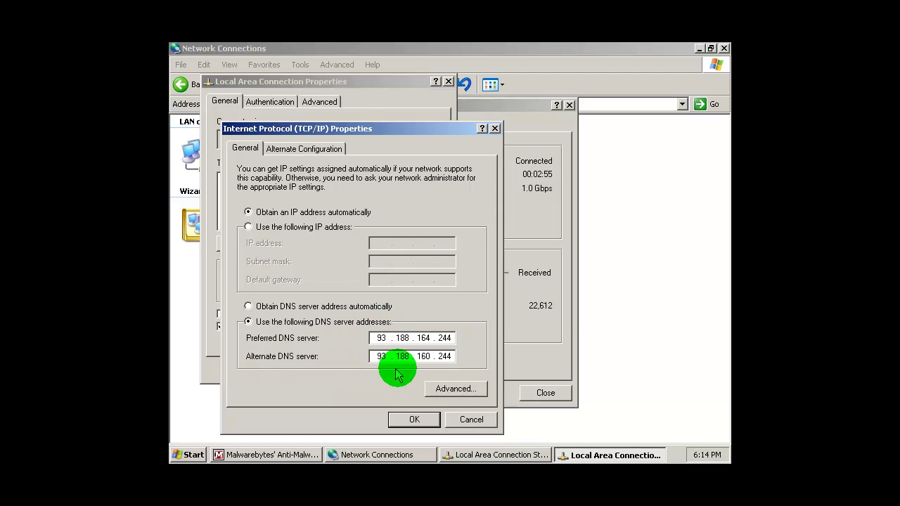
# - Set the Local Area Connection to obtain its DNS server address automatically, and close all the network windows
pyautogui.doubleClick(450, 356)
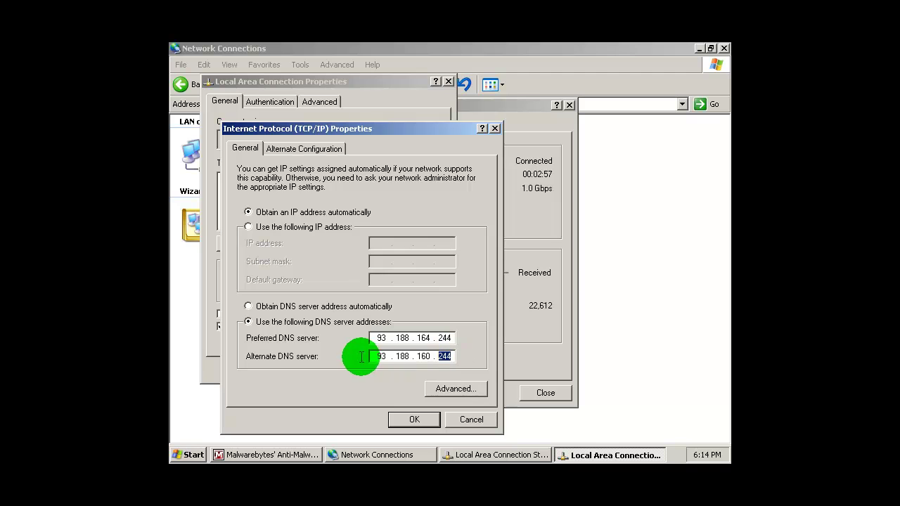
pyautogui.click(248, 306)
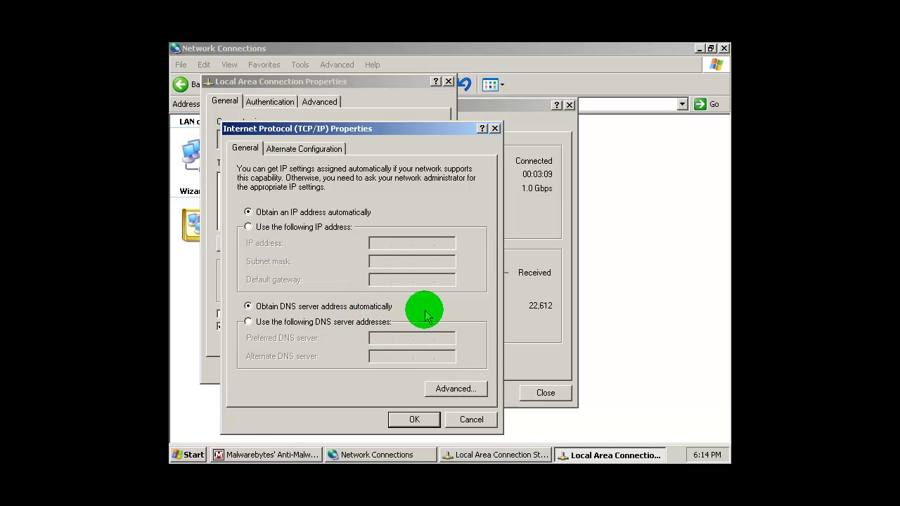
pyautogui.click(422, 417)
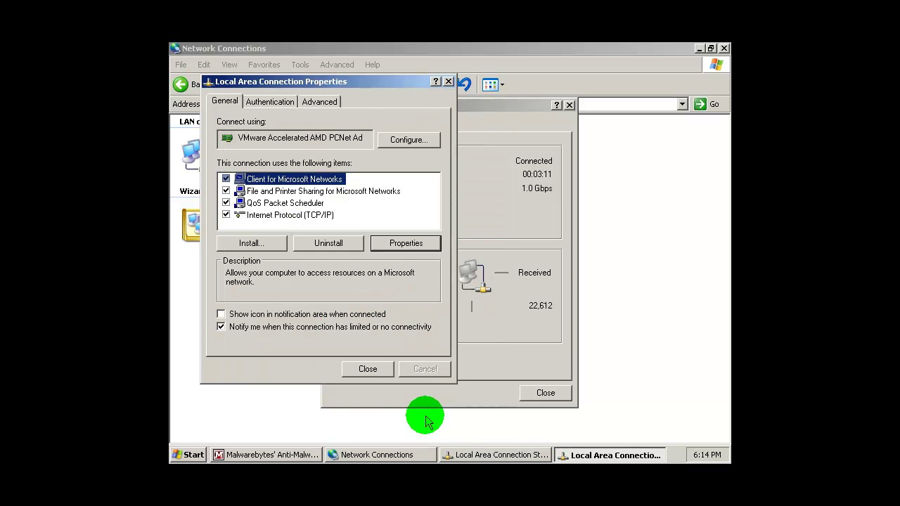
pyautogui.click(374, 368)
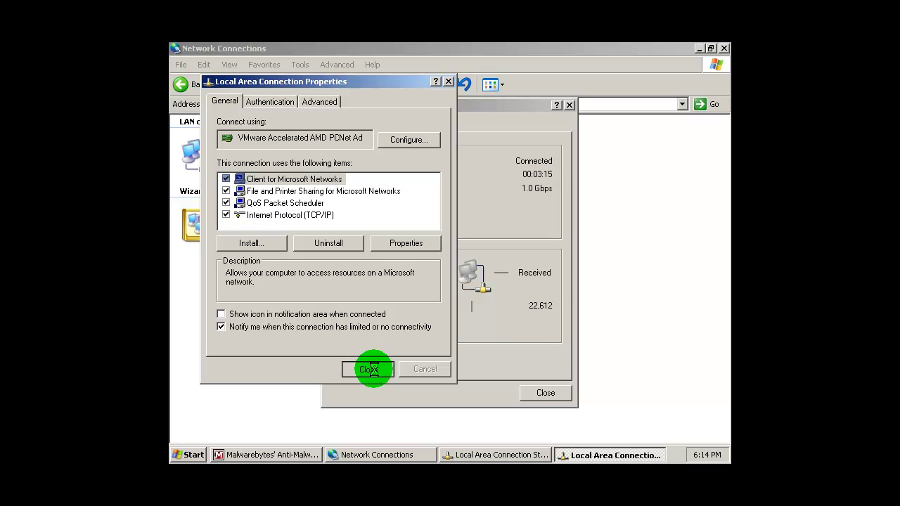
pyautogui.click(542, 395)
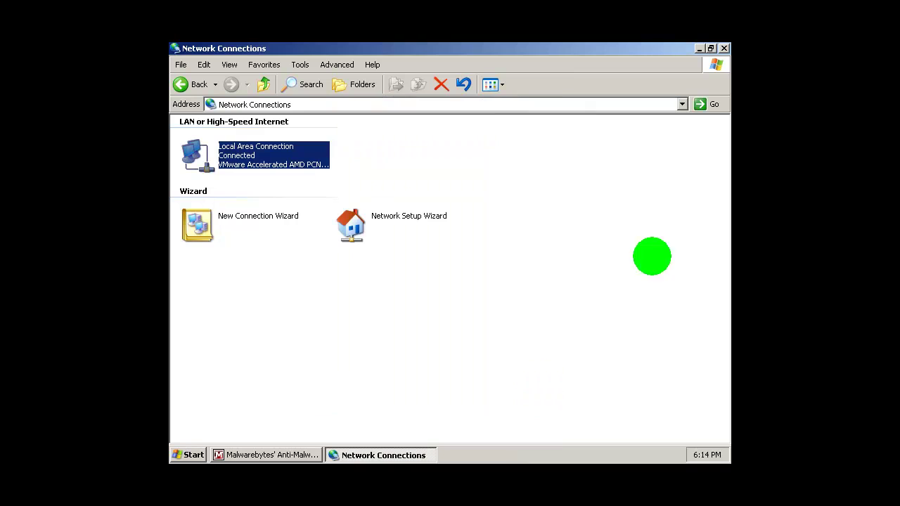
pyautogui.click(724, 48)
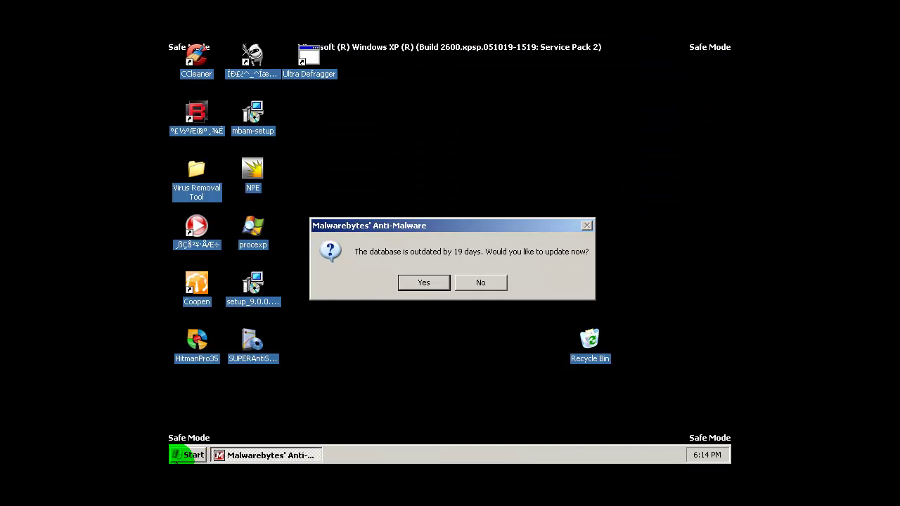
# - Launch Internet Explorer and decline the Chinese Simplified language pack installation each time it is offered
pyautogui.click(181, 455)
pyautogui.click(195, 180)
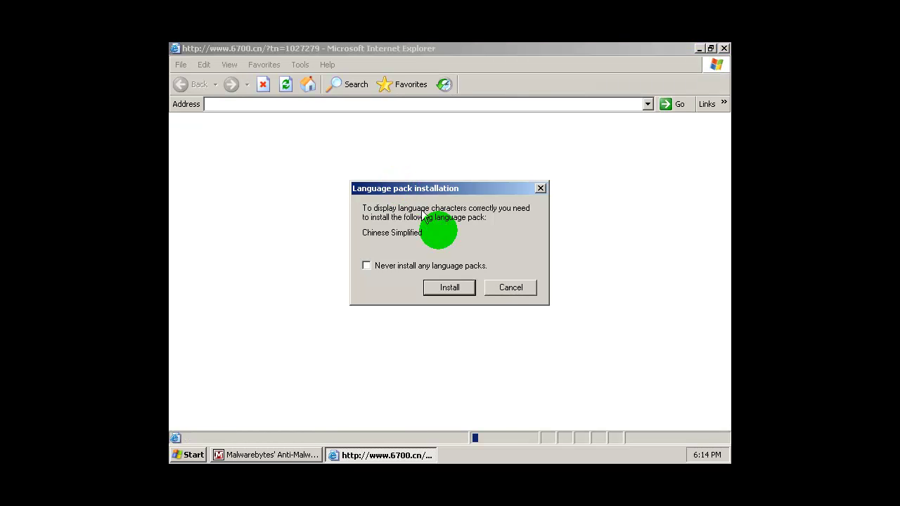
pyautogui.click(510, 286)
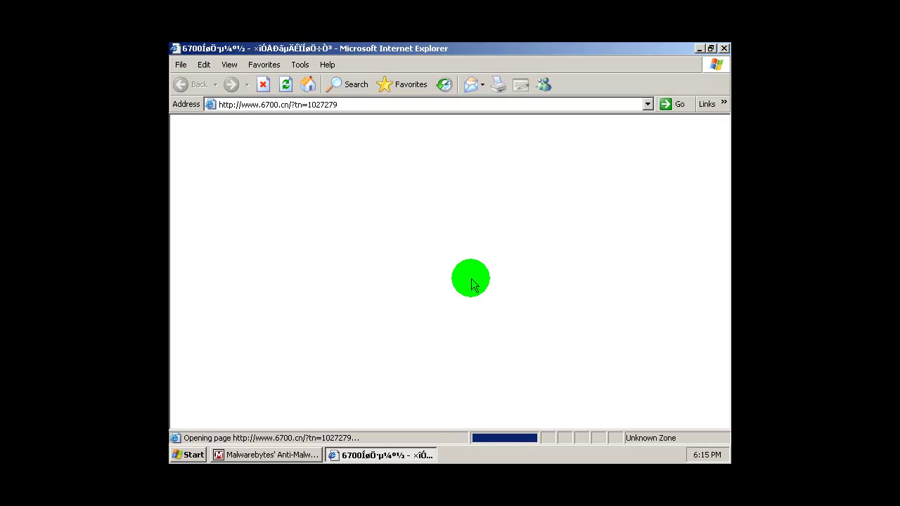
pyautogui.click(300, 65)
pyautogui.click(340, 168)
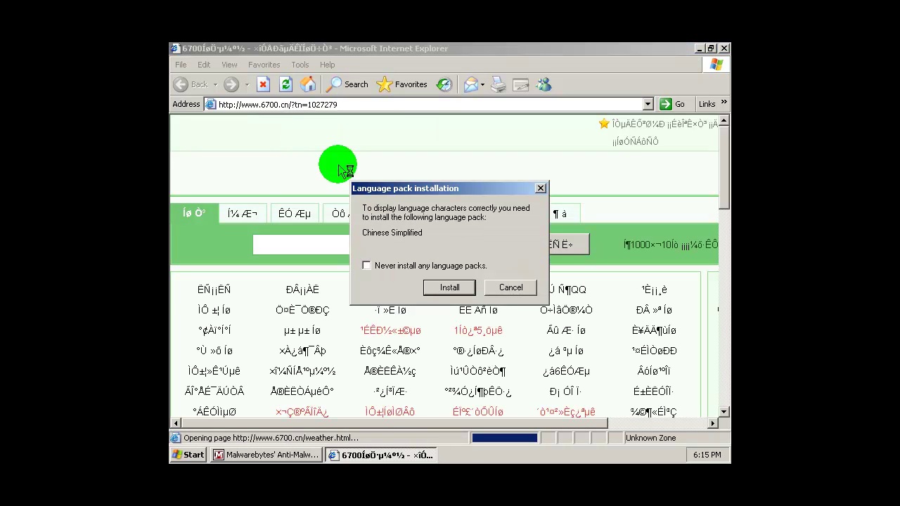
pyautogui.click(526, 295)
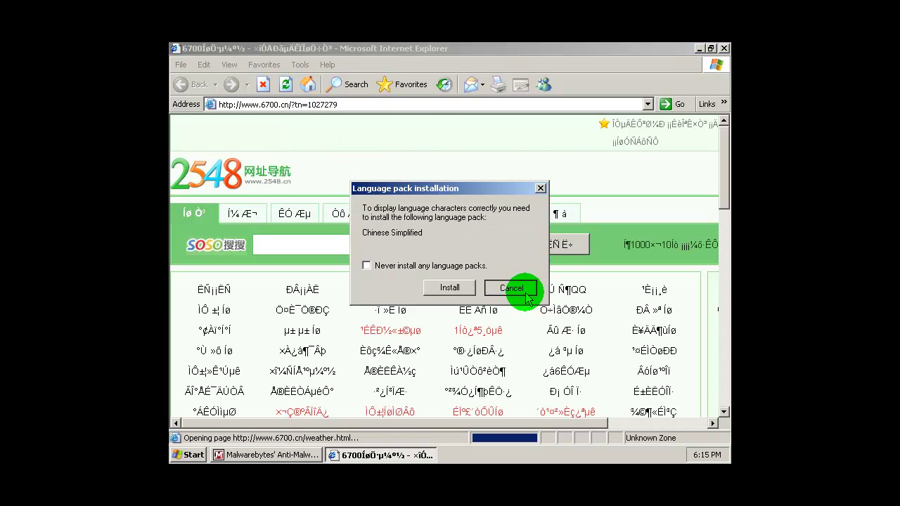
# - Turn off the proxy server for the LAN in Internet Explorer's connection settings and apply the change
pyautogui.click(299, 64)
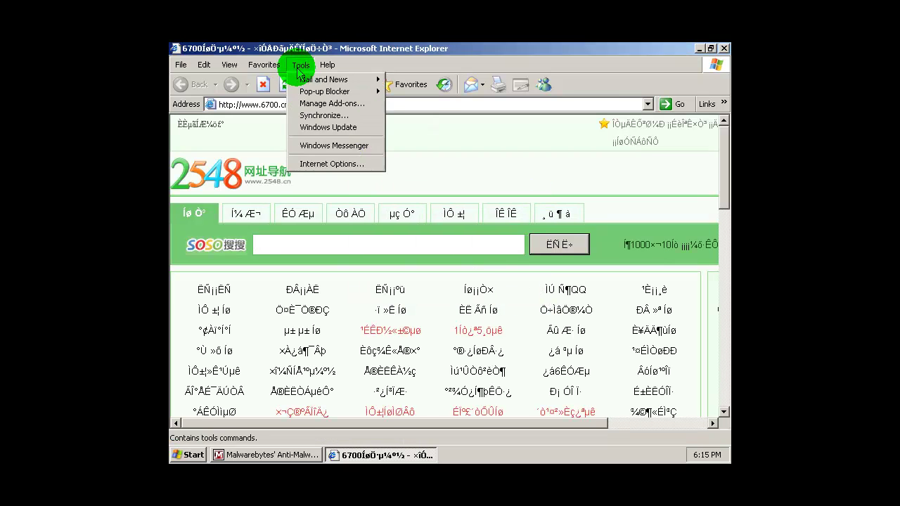
pyautogui.click(318, 165)
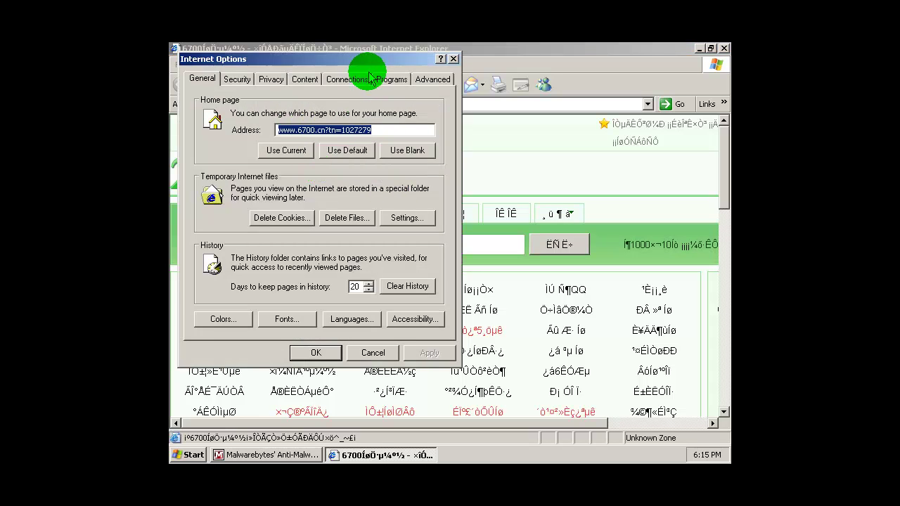
pyautogui.click(350, 81)
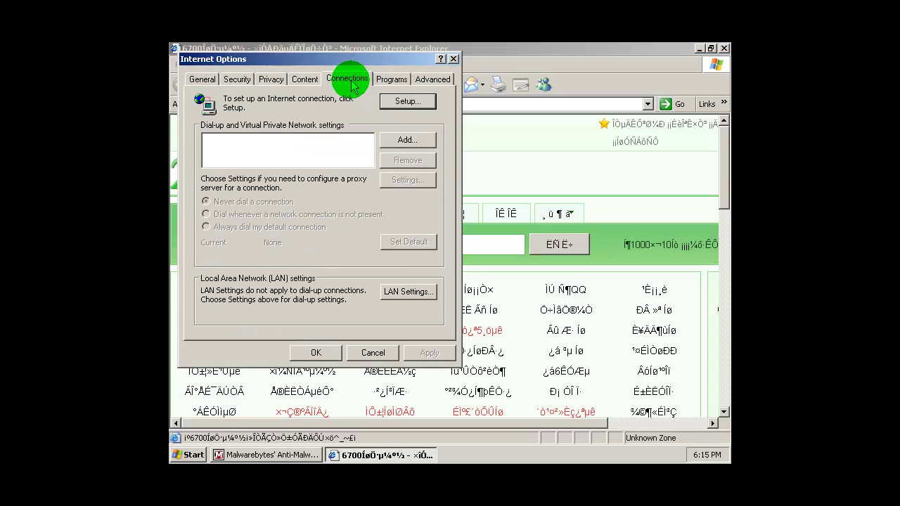
pyautogui.click(392, 299)
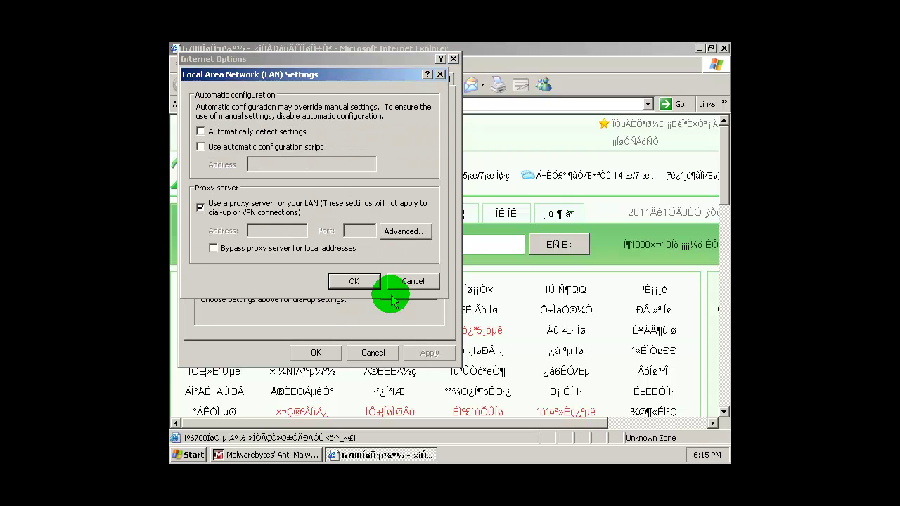
pyautogui.click(200, 208)
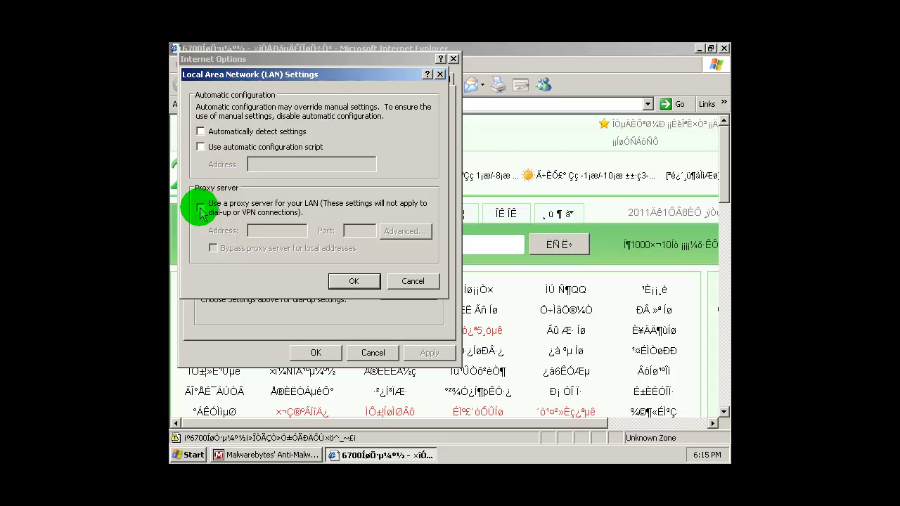
pyautogui.click(352, 282)
pyautogui.click(329, 354)
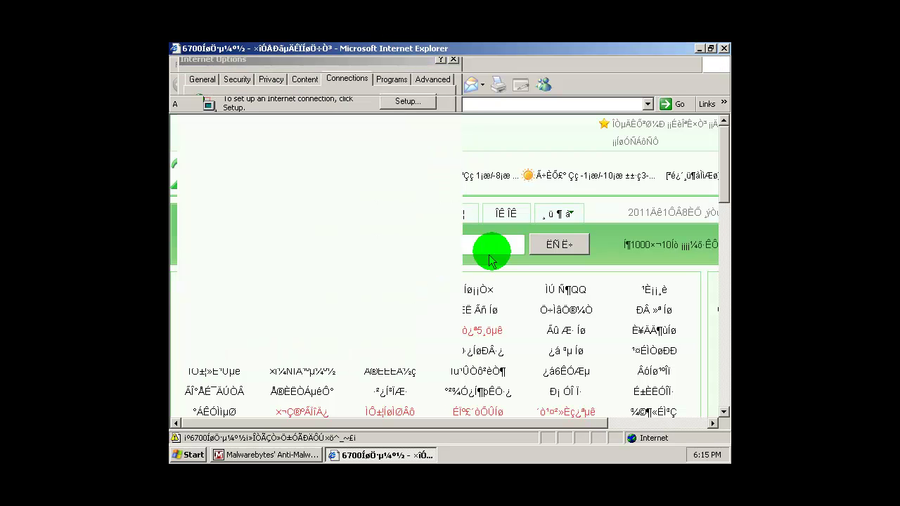
# - Load google.com to test the internet connection, and close Internet Explorer
pyautogui.click(369, 106)
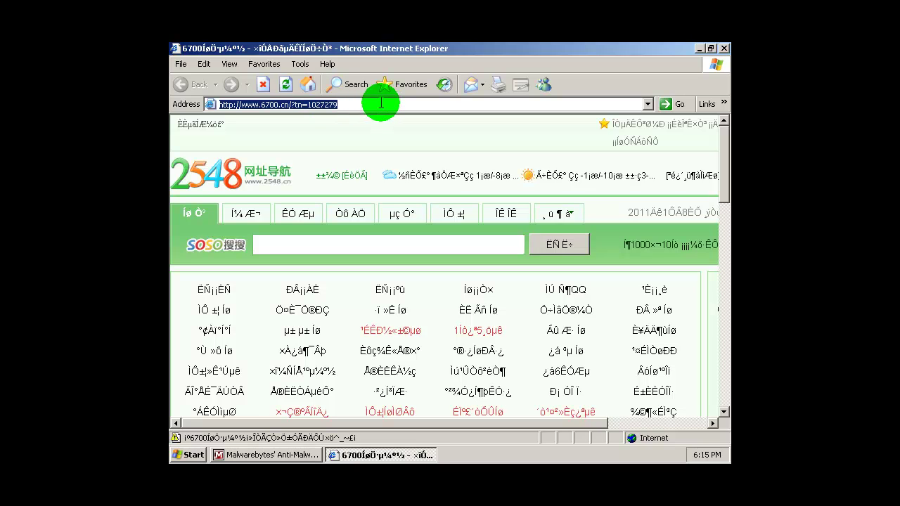
pyautogui.write('google.com')
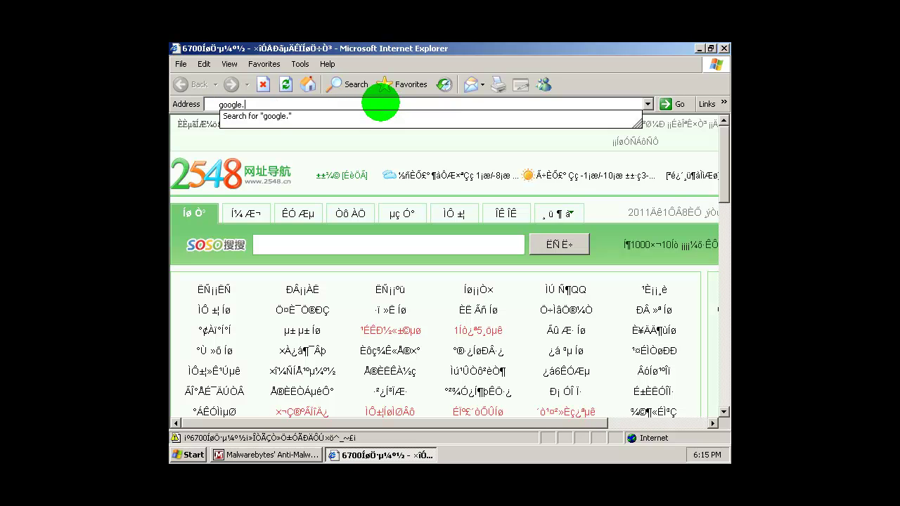
pyautogui.press('Return')
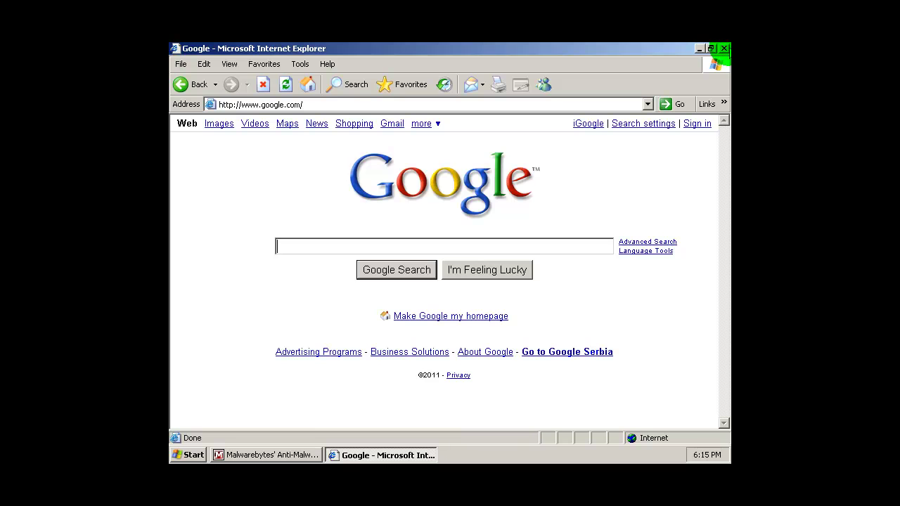
pyautogui.click(724, 49)
# - Update the outdated Malwarebytes database and check once more for newer updates
pyautogui.click(421, 282)
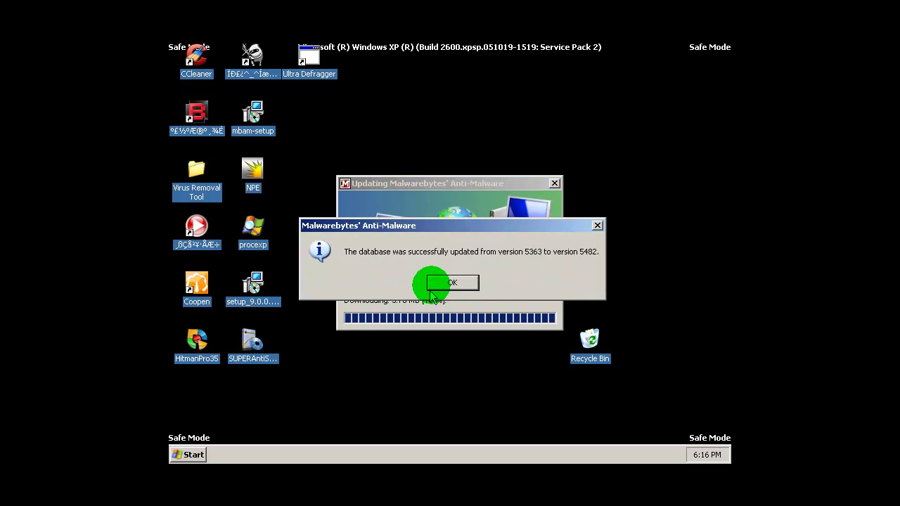
pyautogui.click(446, 282)
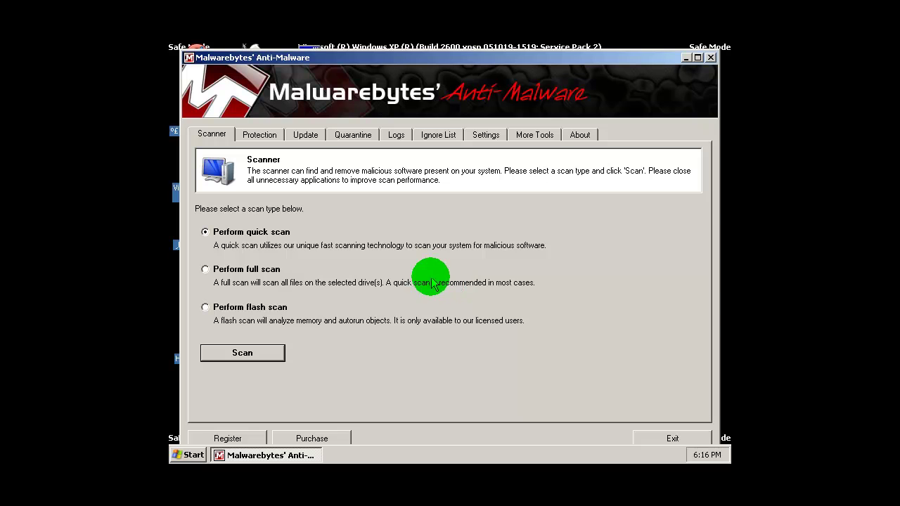
pyautogui.click(305, 132)
pyautogui.click(274, 273)
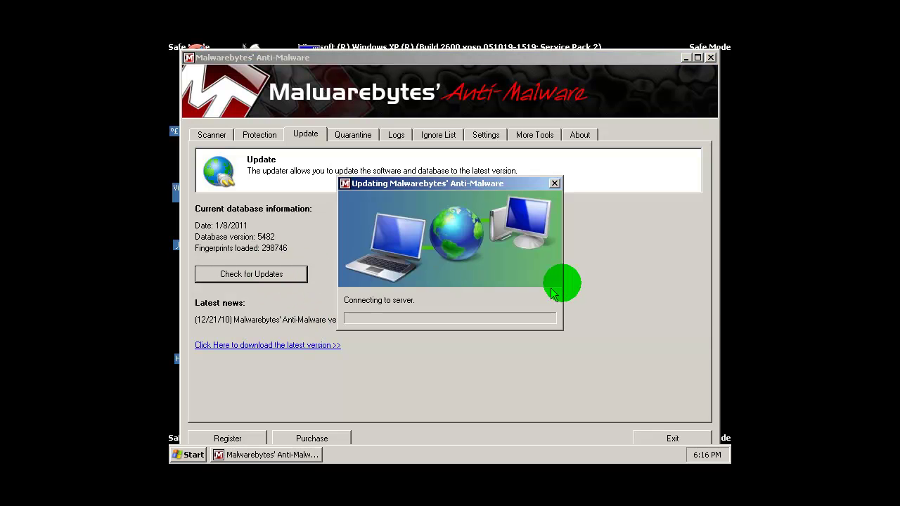
pyautogui.click(466, 281)
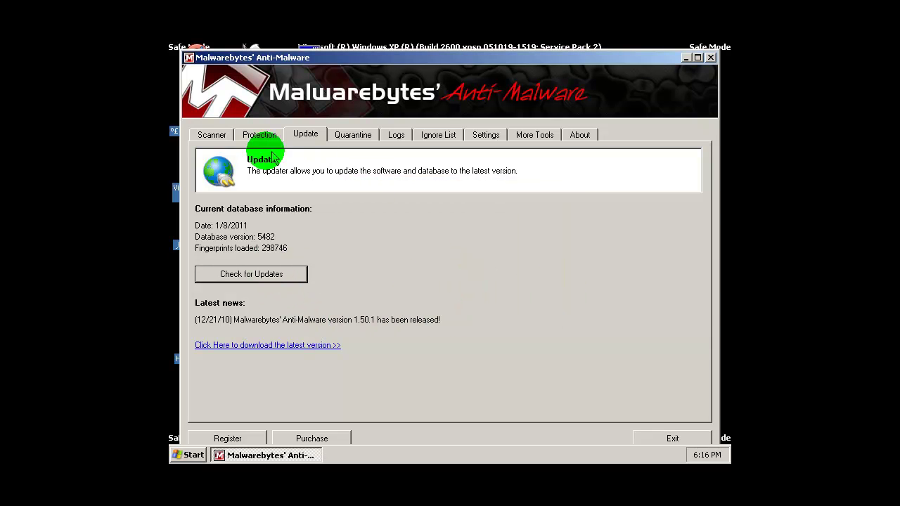
# - Run a full Malwarebytes scan of drive C:\
pyautogui.click(211, 134)
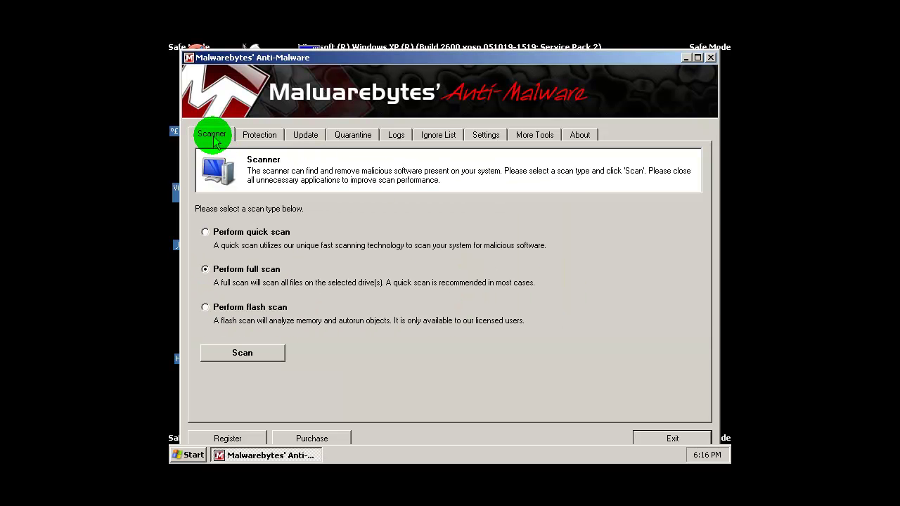
pyautogui.click(261, 353)
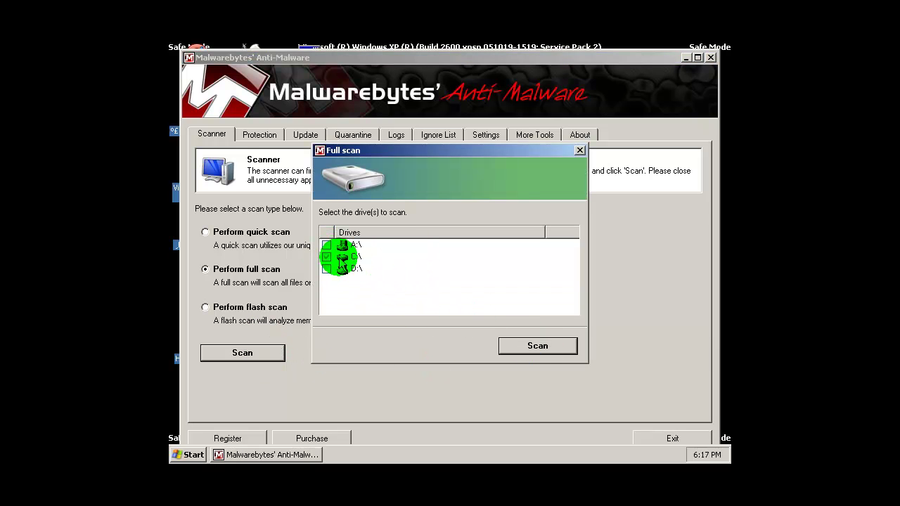
pyautogui.click(566, 347)
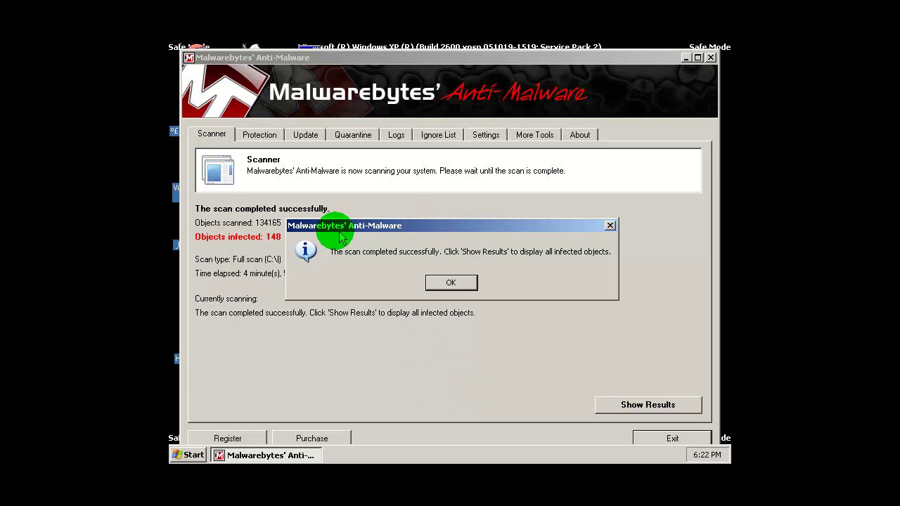
# - Review the completed Malwarebytes scan's results with a wider Vendor column, and remove the selected threats
pyautogui.click(445, 285)
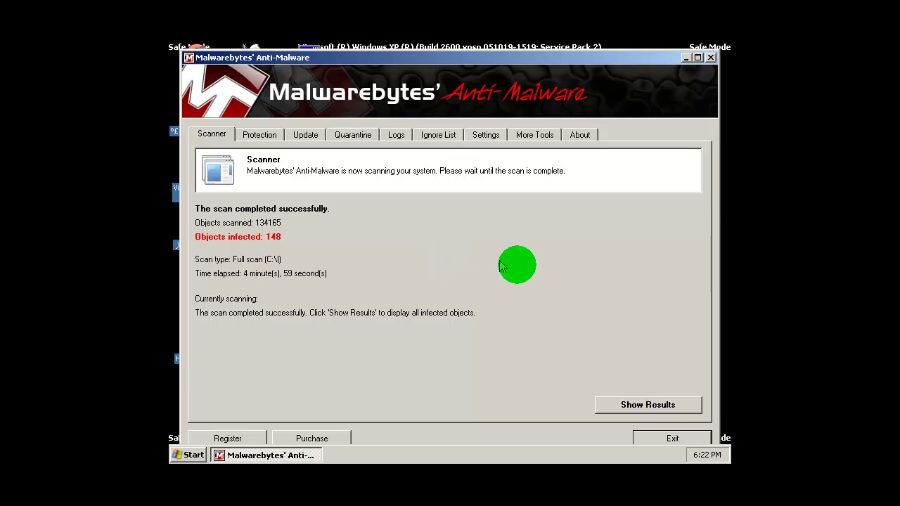
pyautogui.click(665, 405)
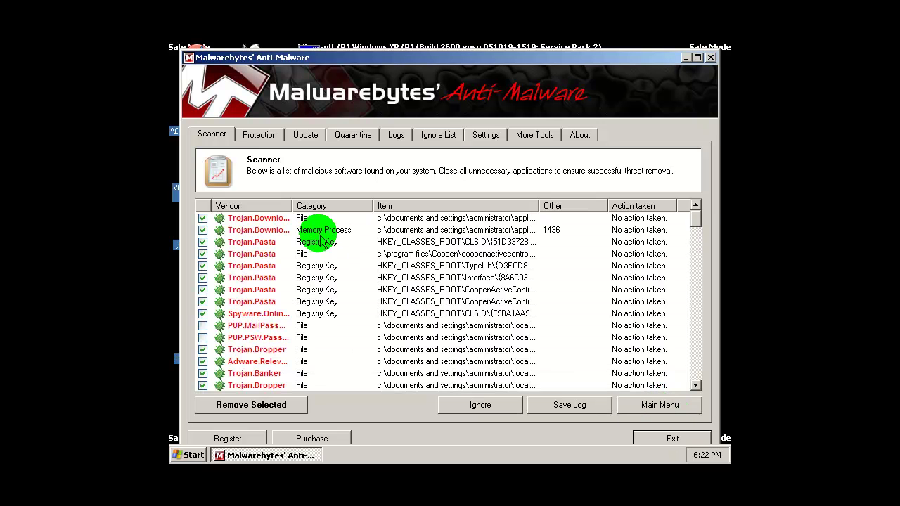
pyautogui.moveTo(290, 204); pyautogui.dragTo(332, 205)
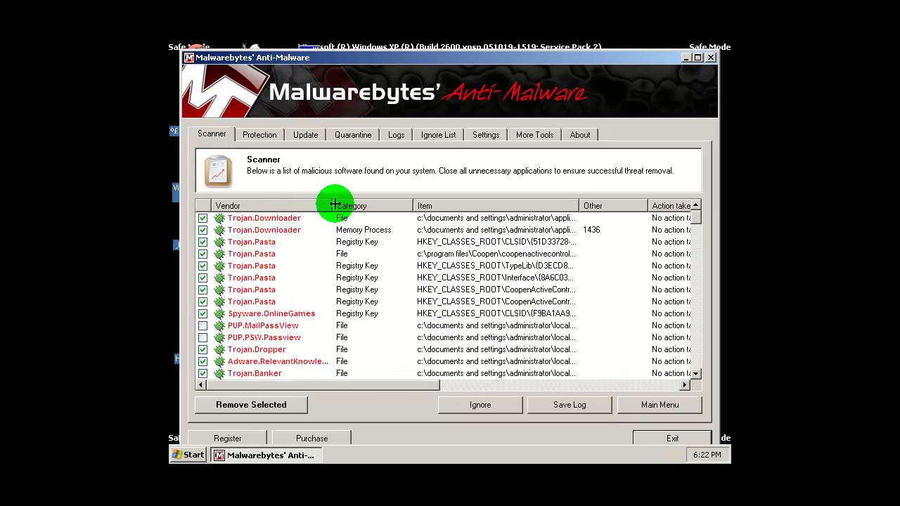
pyautogui.moveTo(695, 218)
pyautogui.mouseDown()
pyautogui.moveTo(693, 376)
pyautogui.moveTo(690, 211)
pyautogui.moveTo(696, 217)
pyautogui.mouseUp()
pyautogui.click(244, 410)
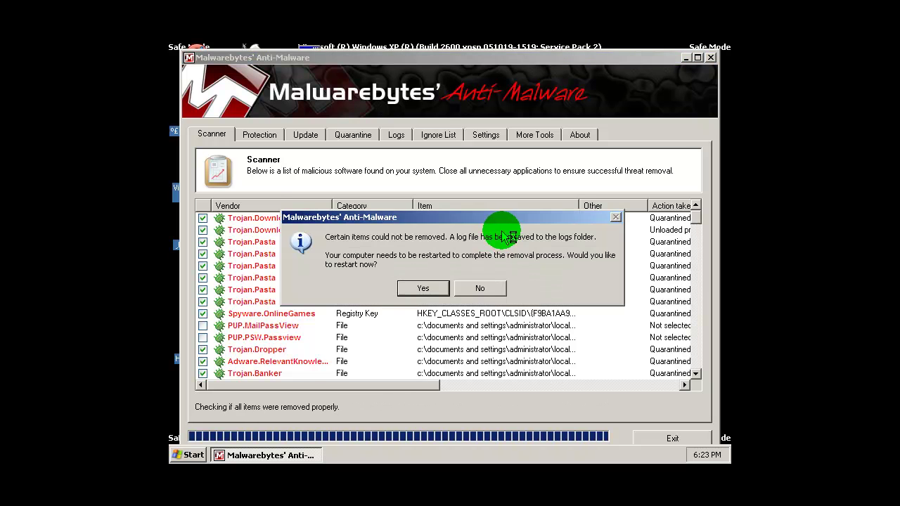
# - Close the Malwarebytes removal log and restart the computer to complete the removal process
pyautogui.click(468, 287)
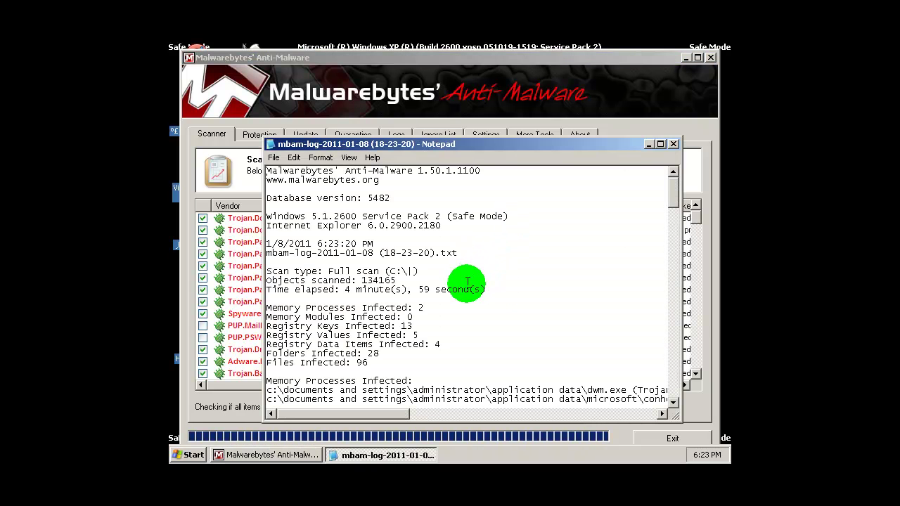
pyautogui.click(673, 143)
pyautogui.click(424, 289)
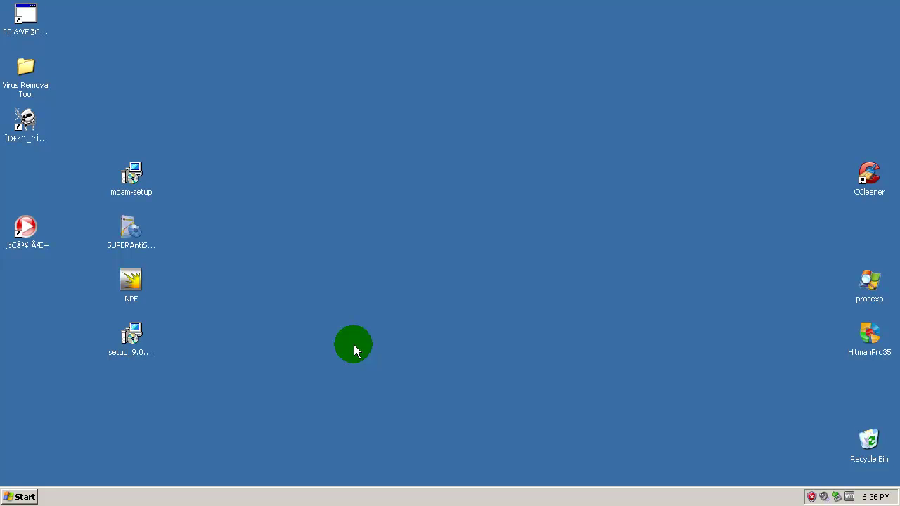
# - Refresh the desktop, move the SUPERAntiSpyware installer to the middle of it, and launch the installer
pyautogui.rightClick(389, 229)
pyautogui.click(420, 248)
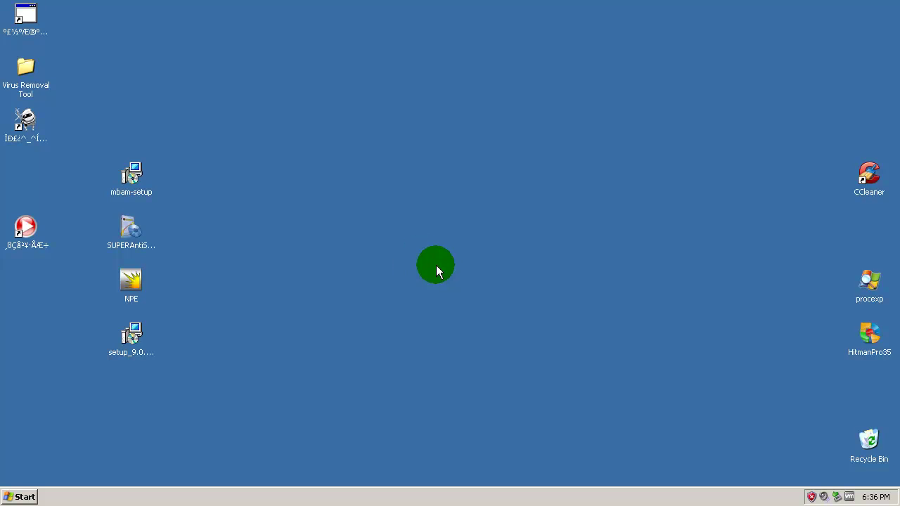
pyautogui.moveTo(140, 232); pyautogui.dragTo(540, 224)
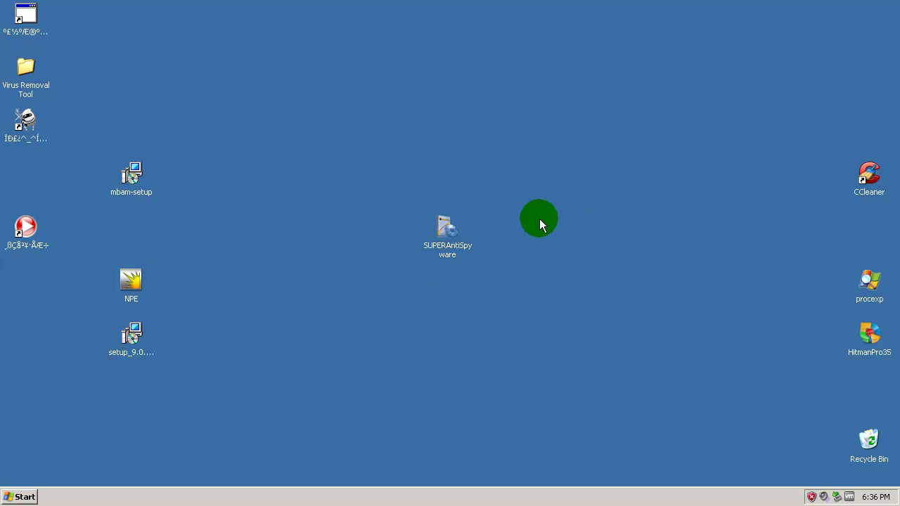
pyautogui.doubleClick(454, 228)
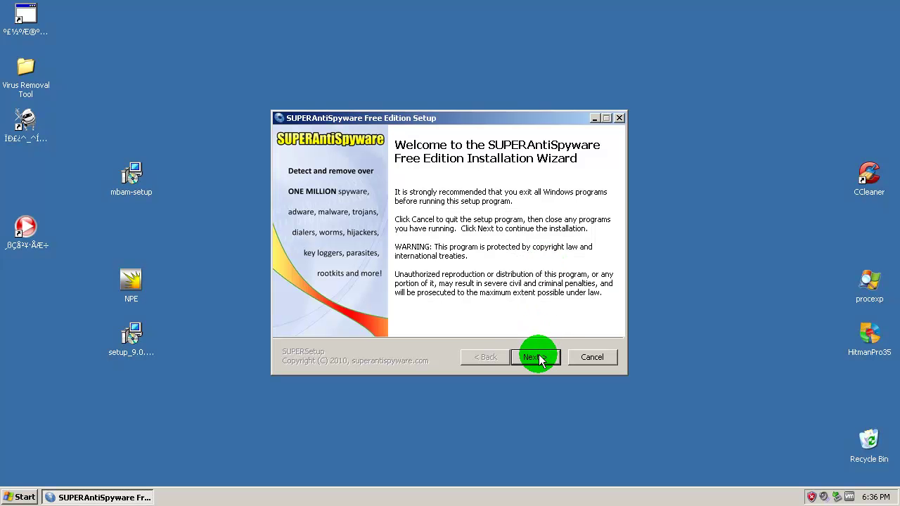
# - Install SUPERAntiSpyware Free Edition for all users in C:\Program Files\SUPERAntiSpyware, with English (US) as the default language
pyautogui.click(538, 359)
pyautogui.click(538, 359)
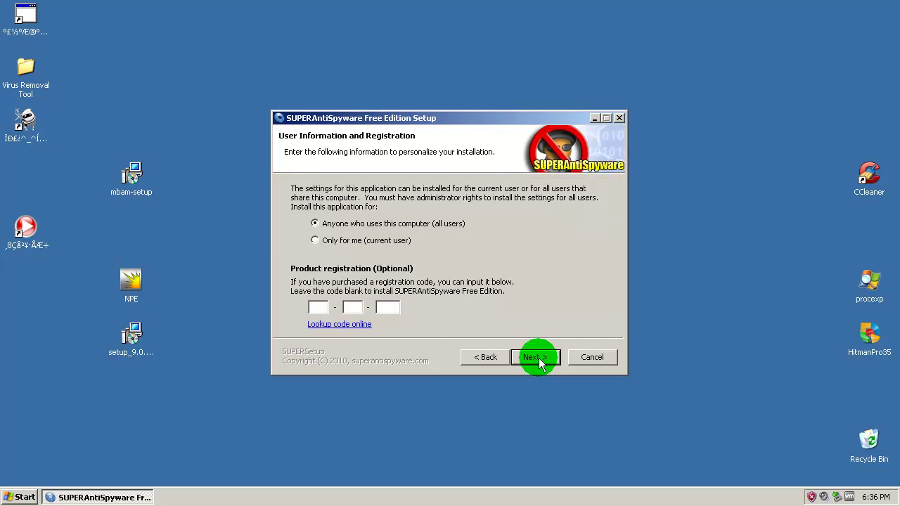
pyautogui.click(539, 358)
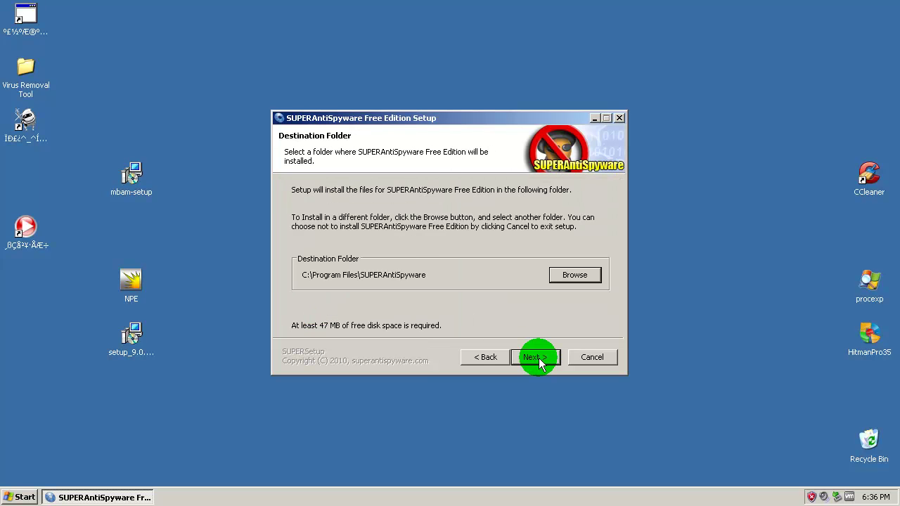
pyautogui.click(539, 359)
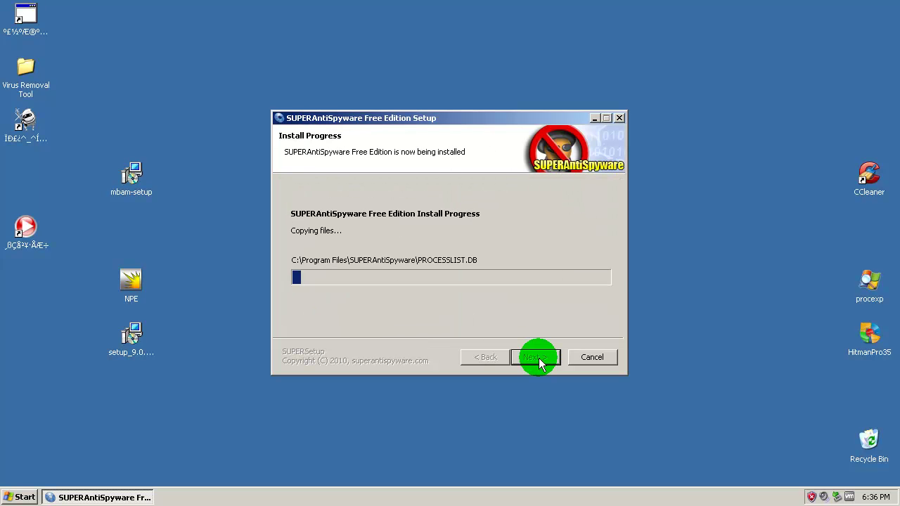
pyautogui.click(591, 359)
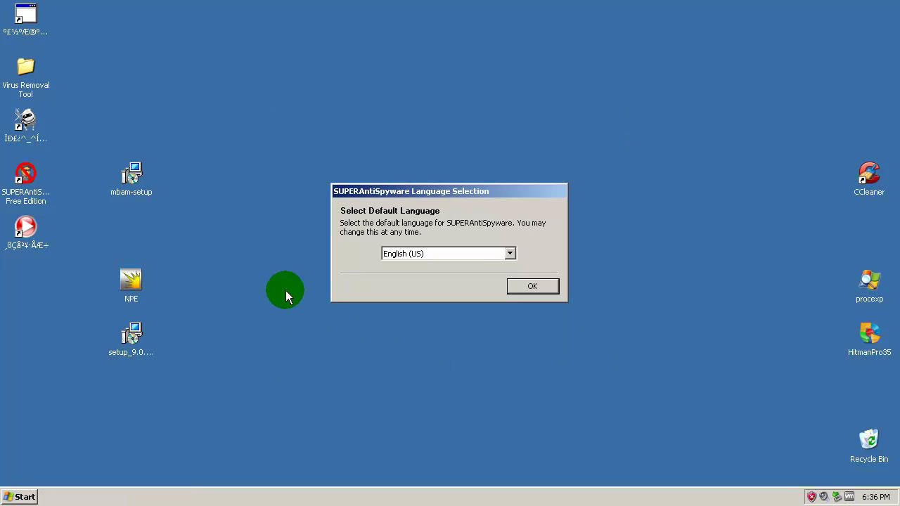
pyautogui.click(520, 287)
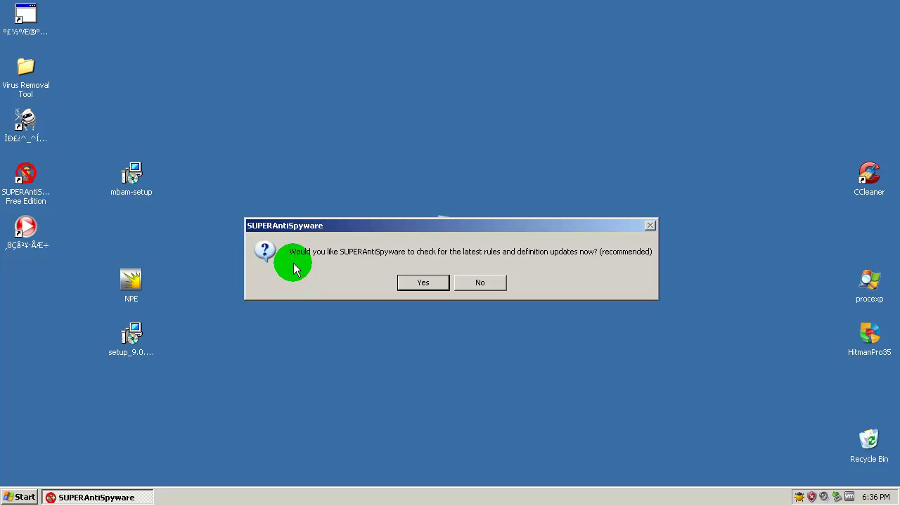
pyautogui.click(427, 282)
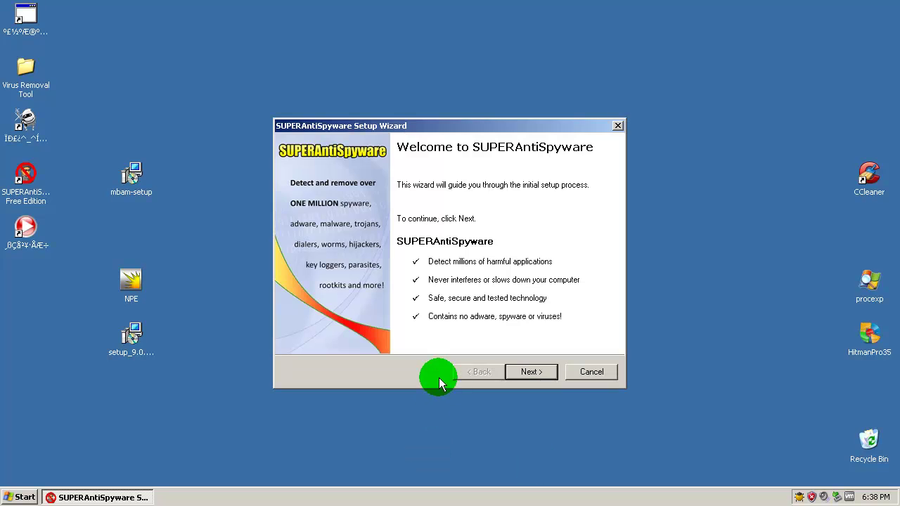
pyautogui.click(531, 372)
pyautogui.click(531, 373)
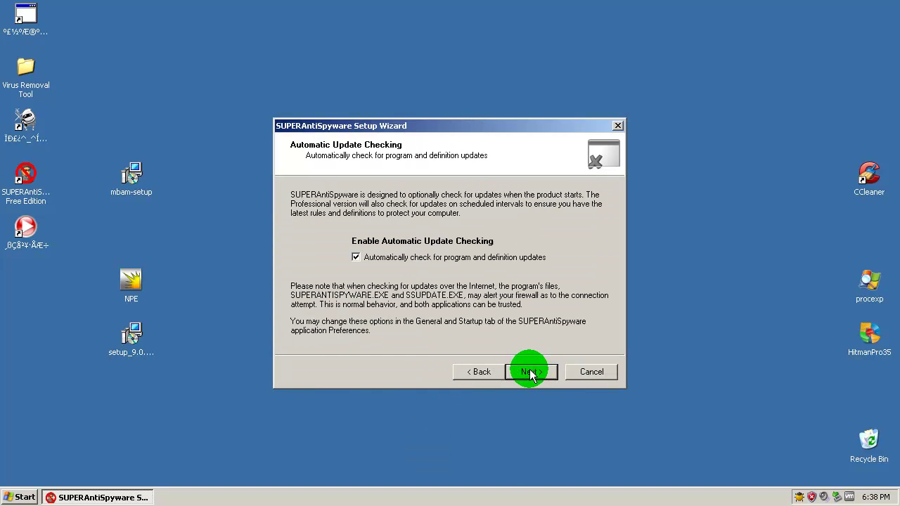
pyautogui.click(531, 372)
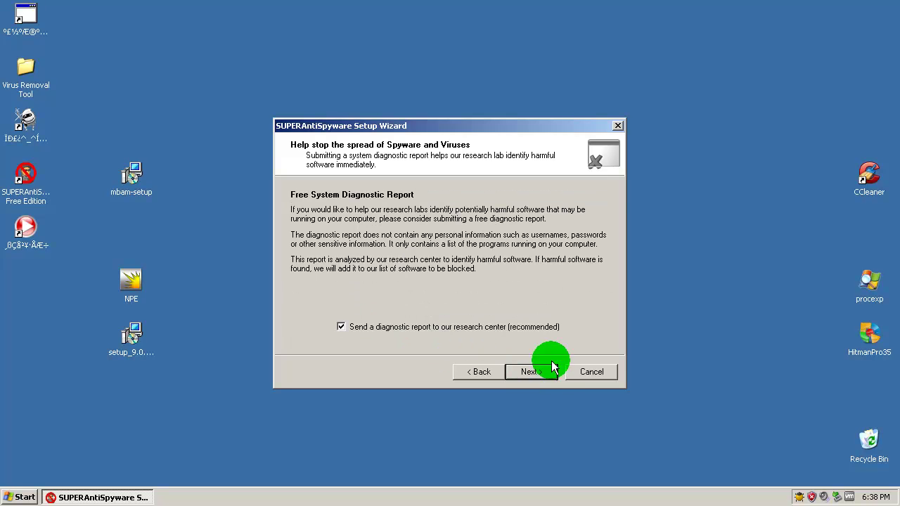
pyautogui.click(506, 366)
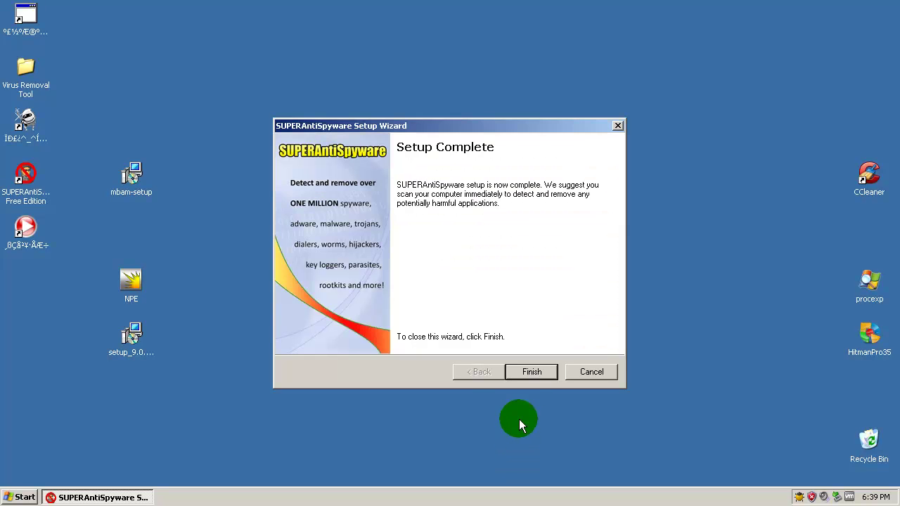
pyautogui.click(529, 372)
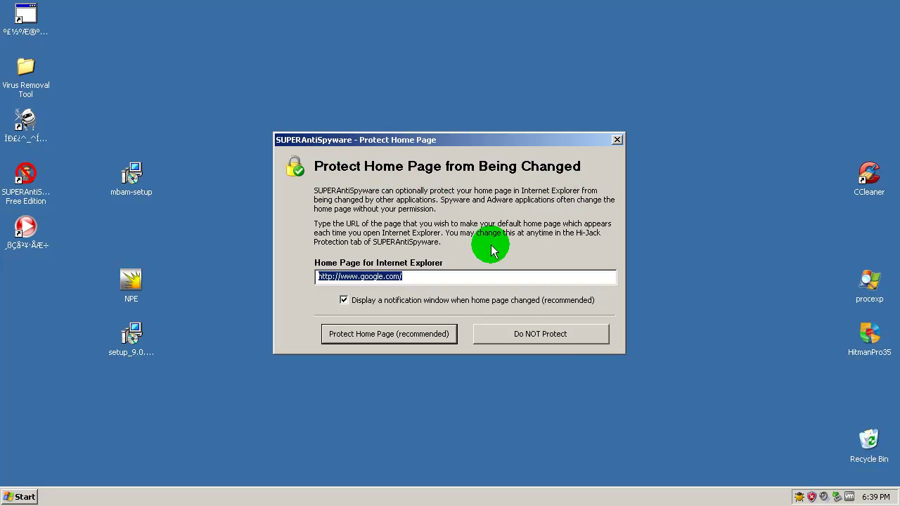
pyautogui.click(369, 336)
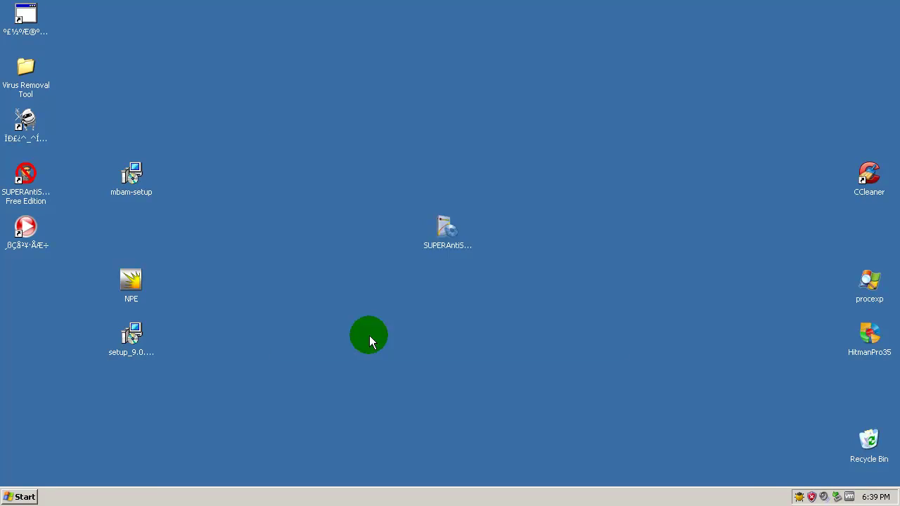
# - Check SUPERAntiSpyware for definition updates, and run a quick scan of drive C:\
pyautogui.click(343, 356)
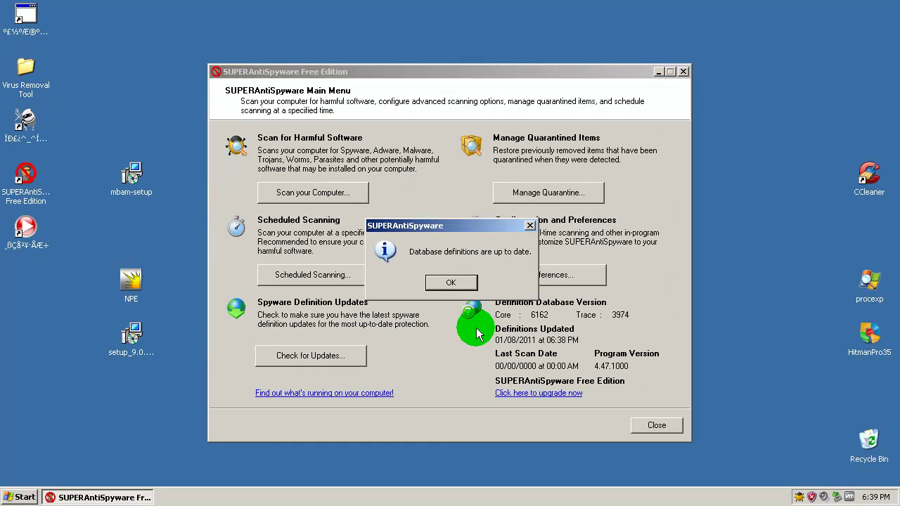
pyautogui.click(467, 285)
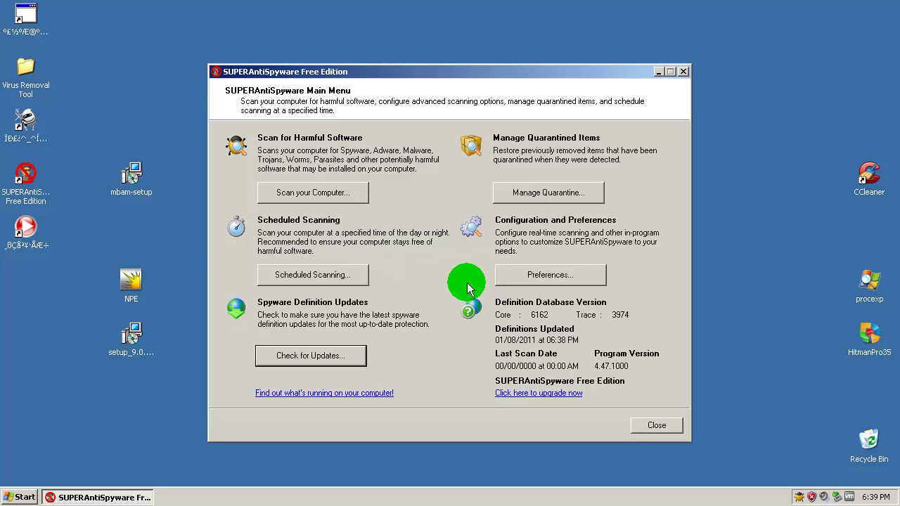
pyautogui.click(325, 197)
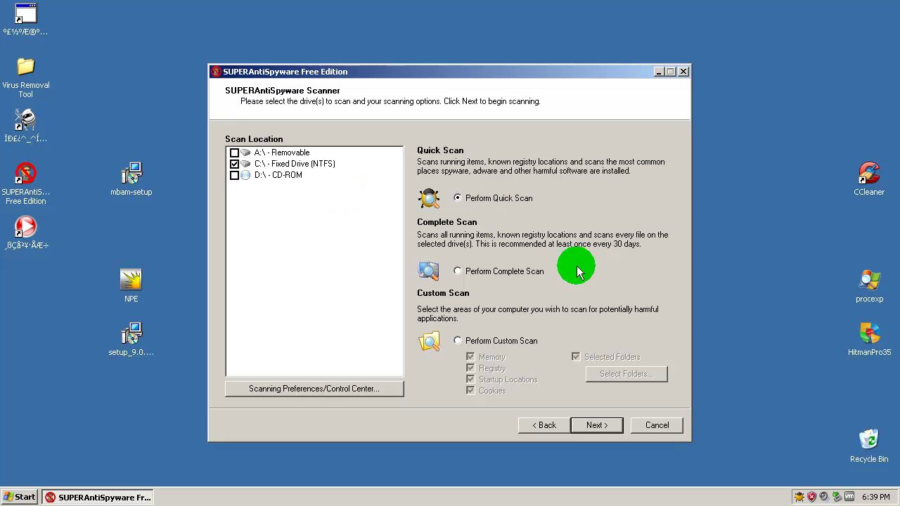
pyautogui.click(500, 272)
pyautogui.click(469, 197)
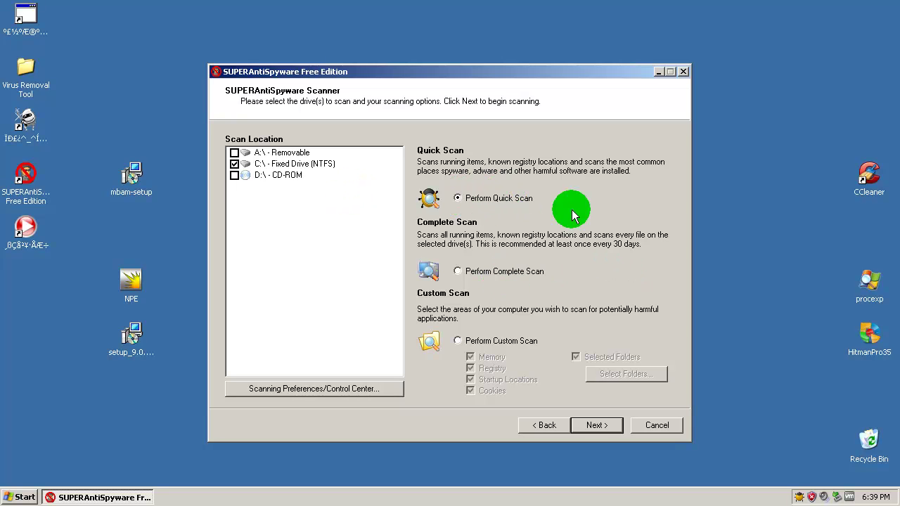
pyautogui.click(599, 426)
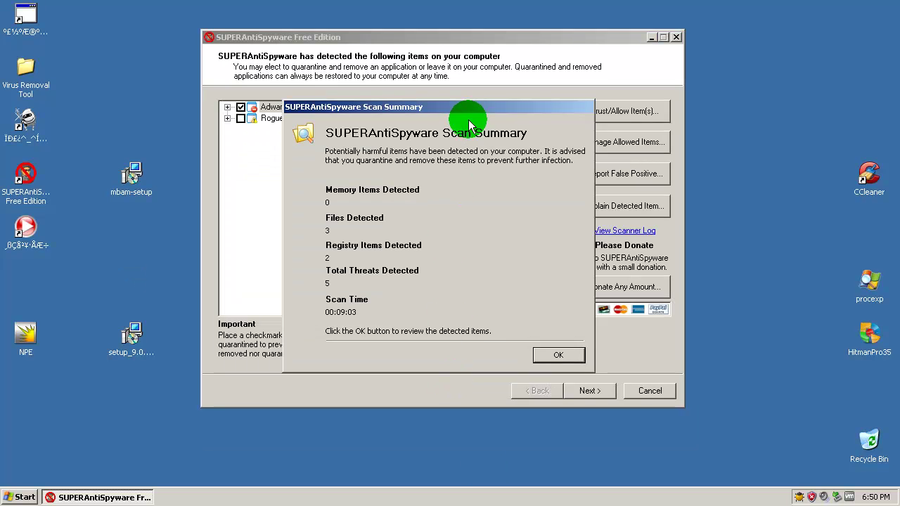
# - Quarantine and remove all detected Adware.Tracking Cookie and Rogue.Pallidium items, and close SUPERAntiSpyware
pyautogui.click(558, 358)
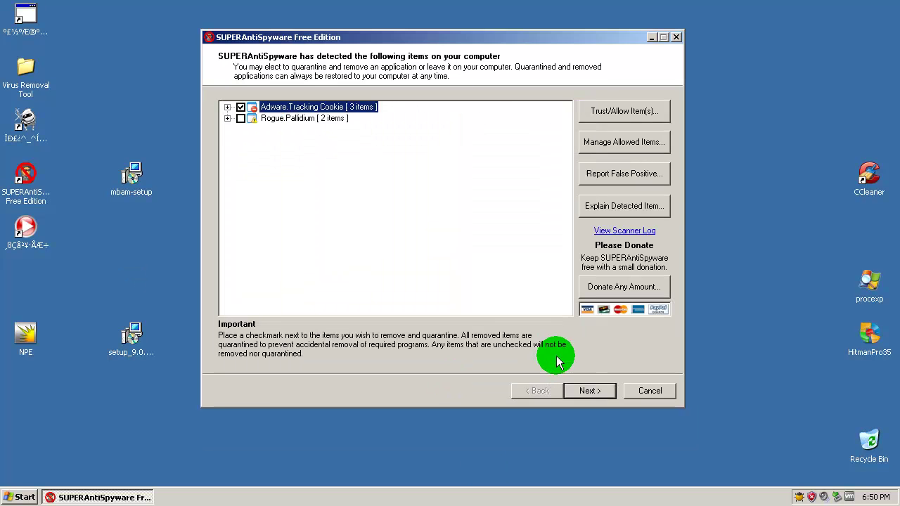
pyautogui.click(240, 118)
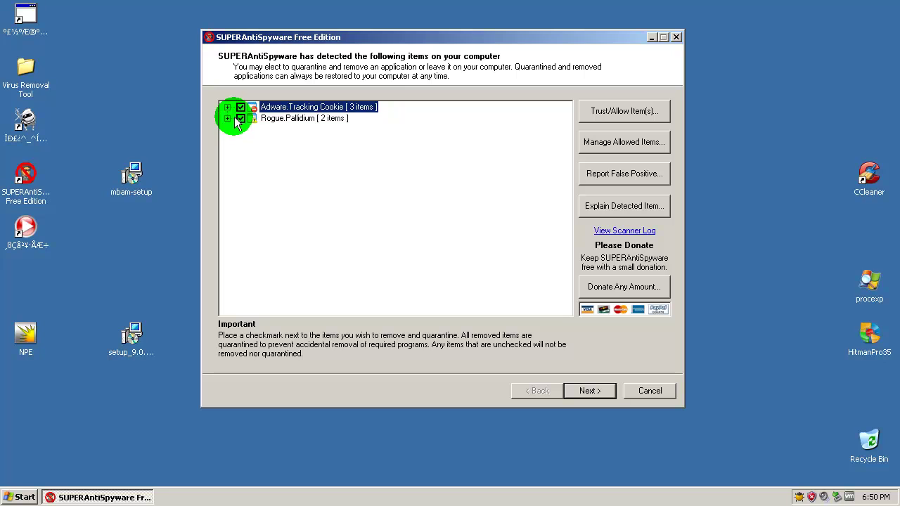
pyautogui.click(227, 106)
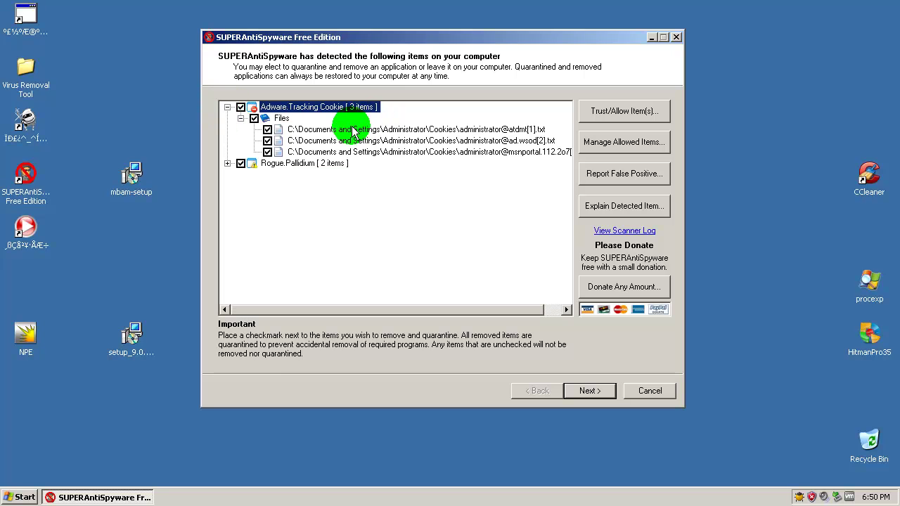
pyautogui.click(227, 163)
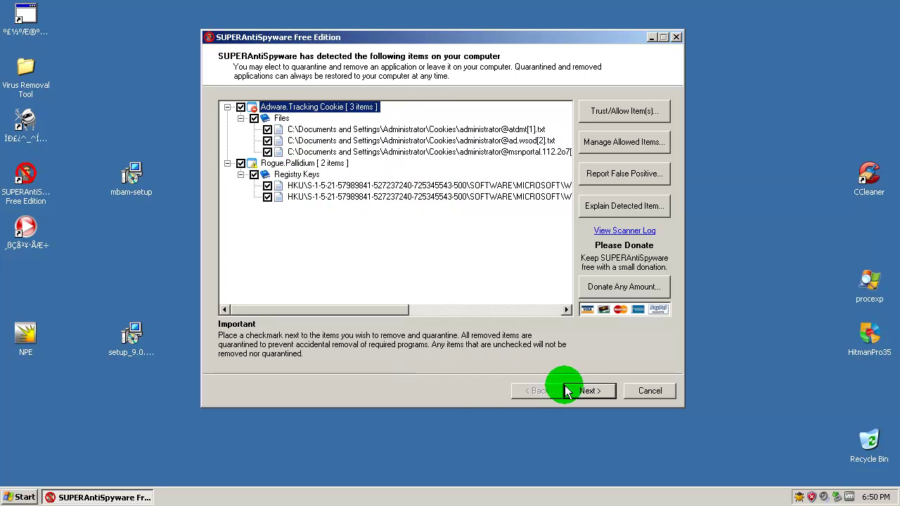
pyautogui.click(594, 391)
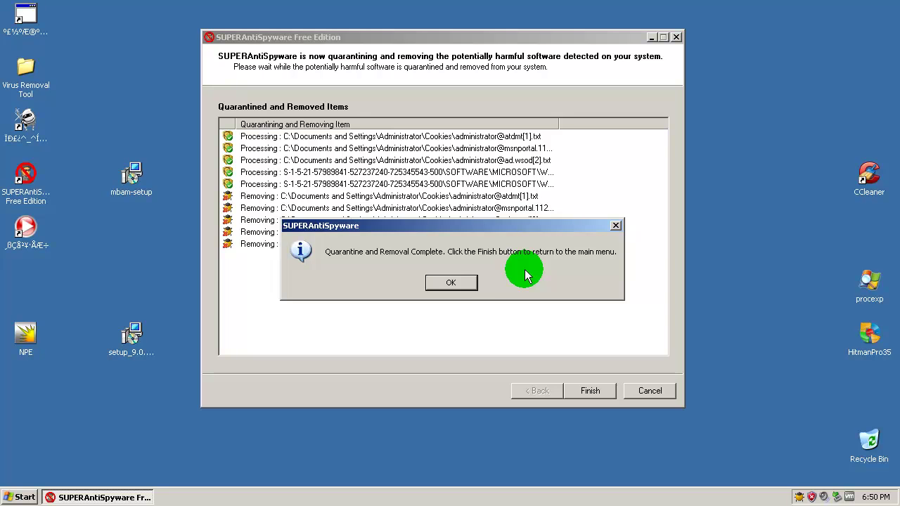
pyautogui.click(466, 281)
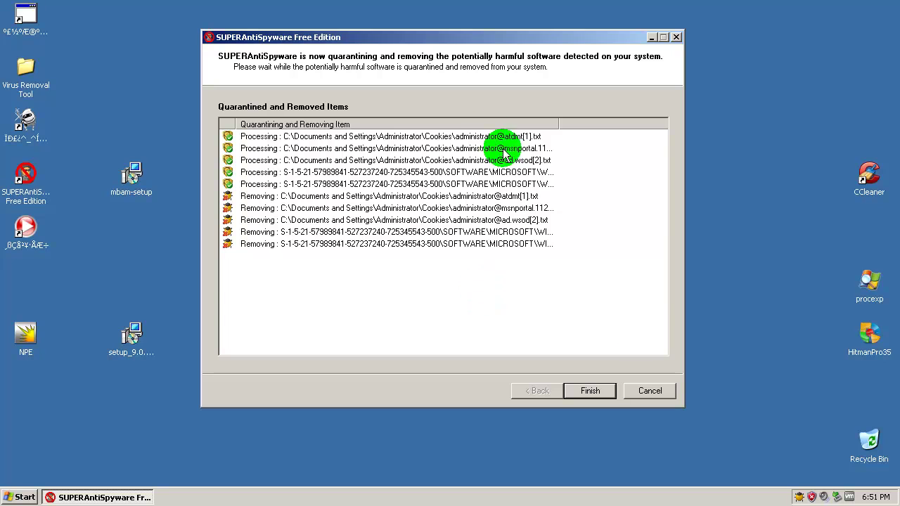
pyautogui.click(589, 391)
pyautogui.click(644, 393)
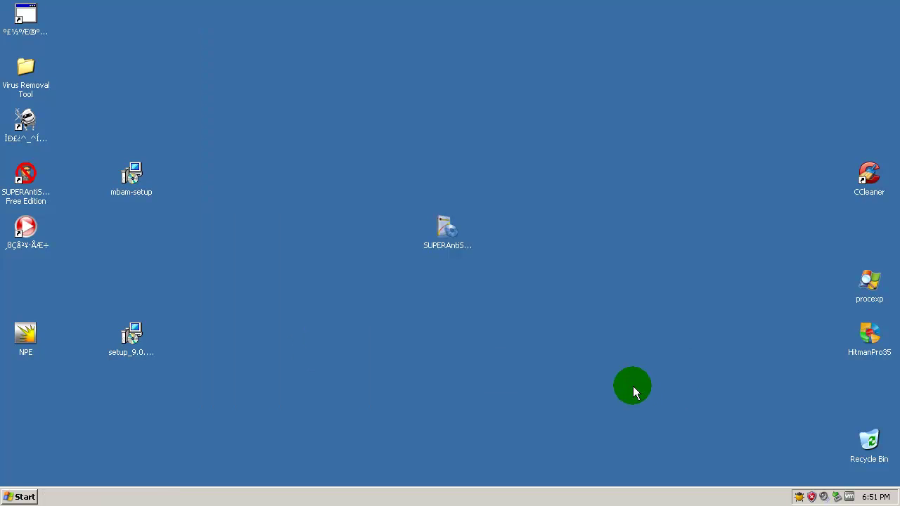
# - Launch Norton Power Eraser, accept its license agreement, and run a system scan that excludes the rootkit scan
pyautogui.rightClick(606, 272)
pyautogui.click(617, 290)
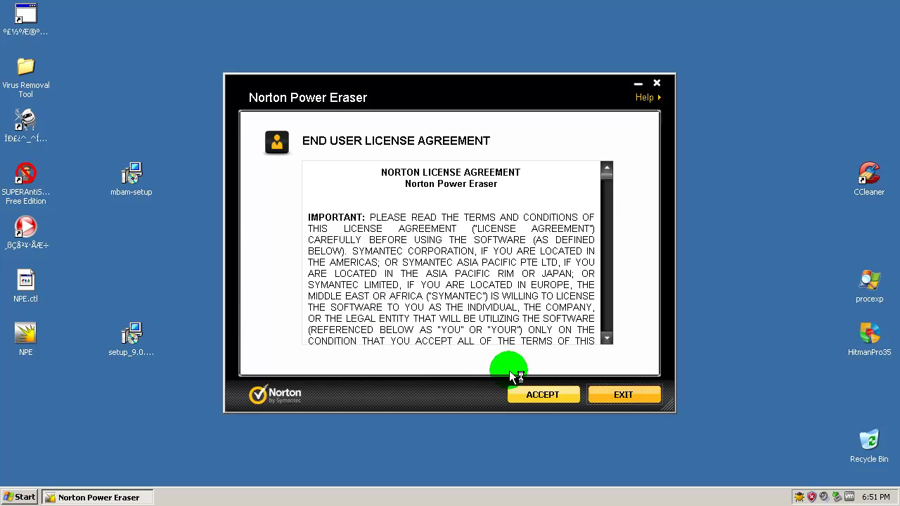
pyautogui.click(540, 396)
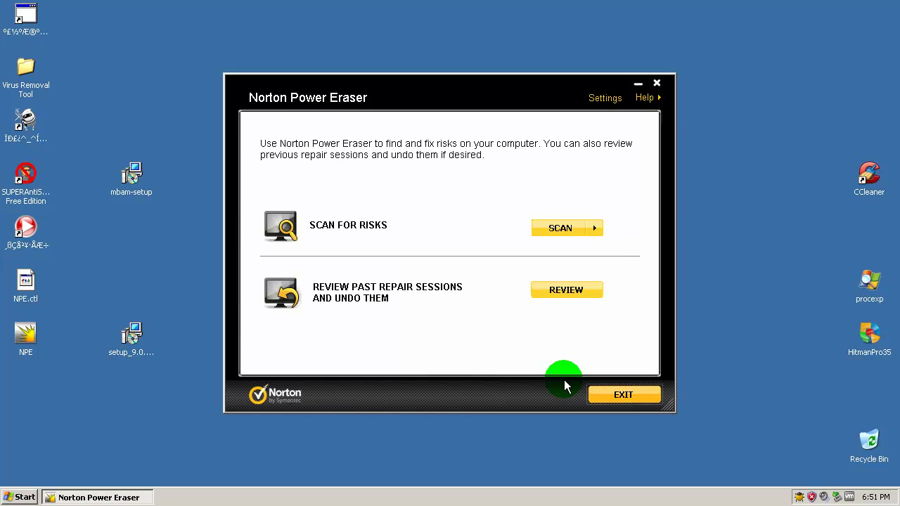
pyautogui.click(596, 227)
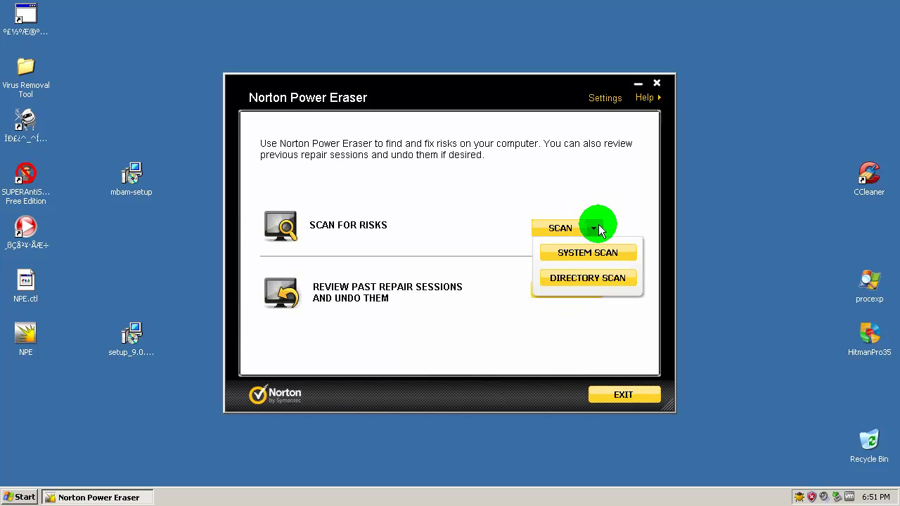
pyautogui.click(597, 251)
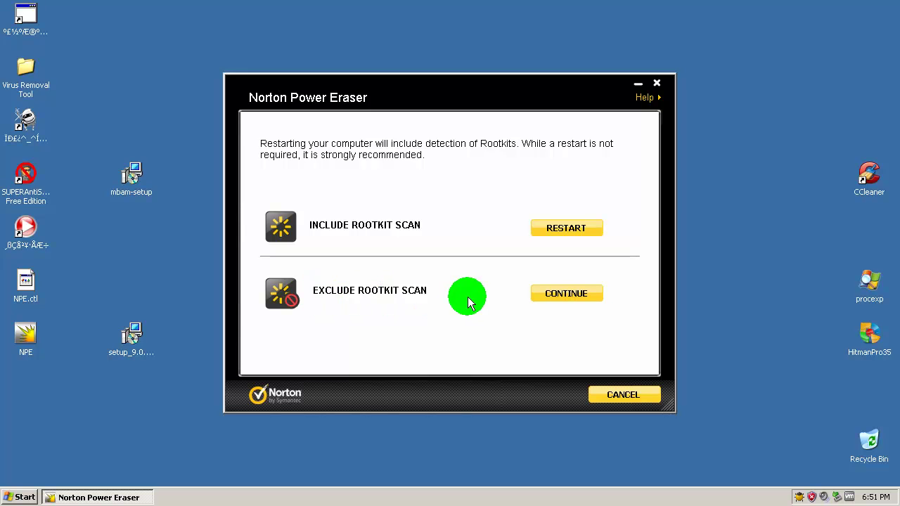
pyautogui.click(567, 295)
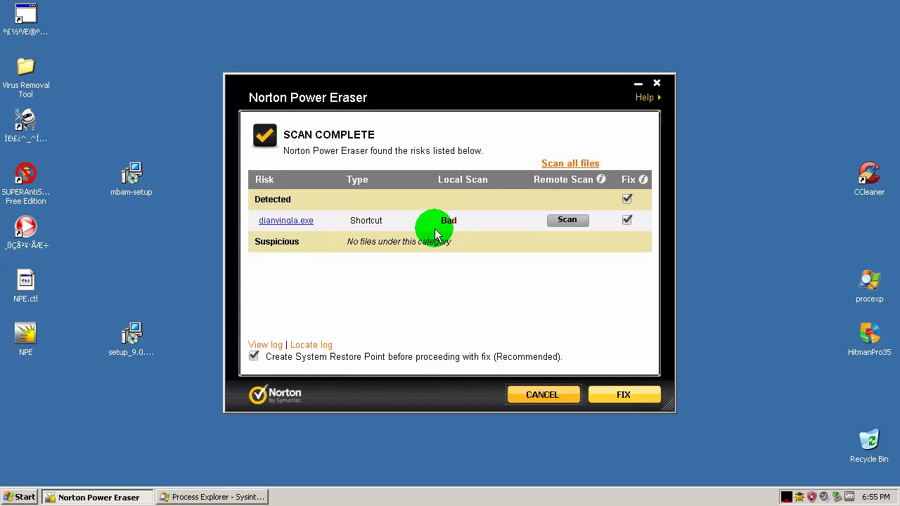
# - Try to fix the detected dianyingla.exe shortcut with a System Restore point created first, and exit Norton Power Eraser
pyautogui.click(641, 397)
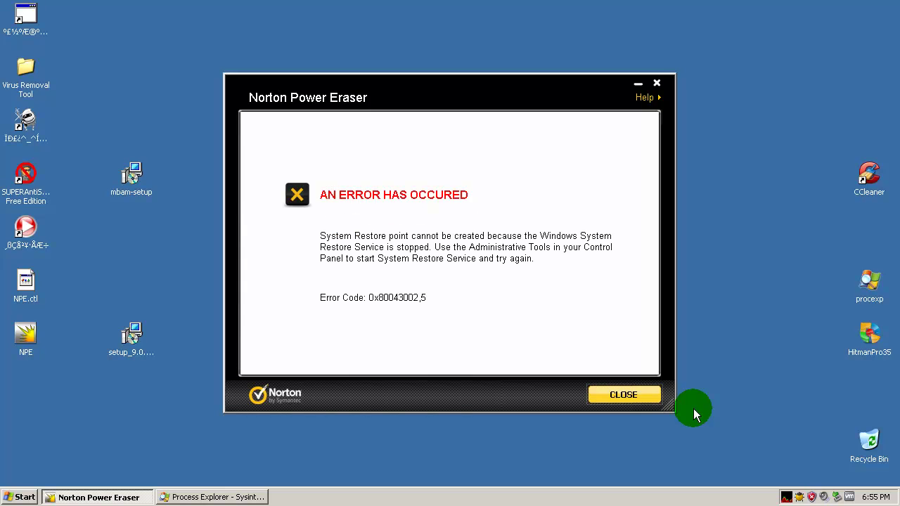
pyautogui.click(614, 399)
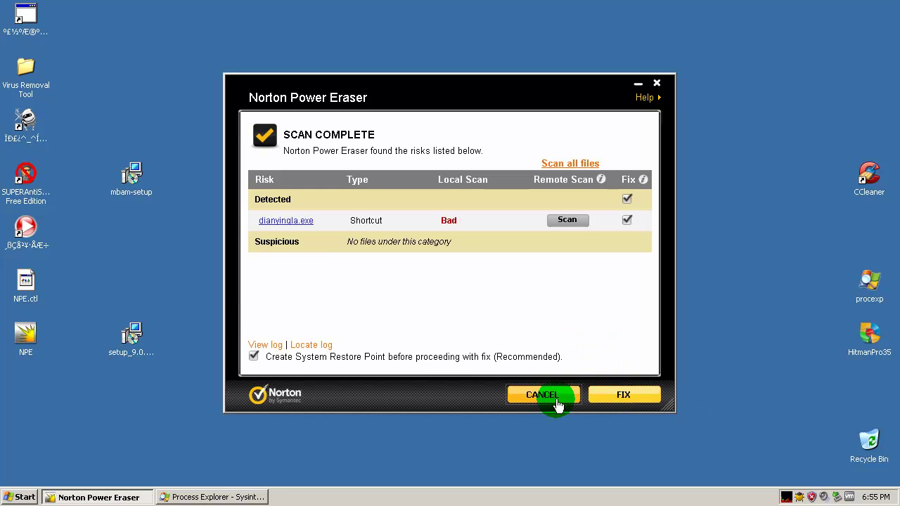
pyautogui.click(624, 402)
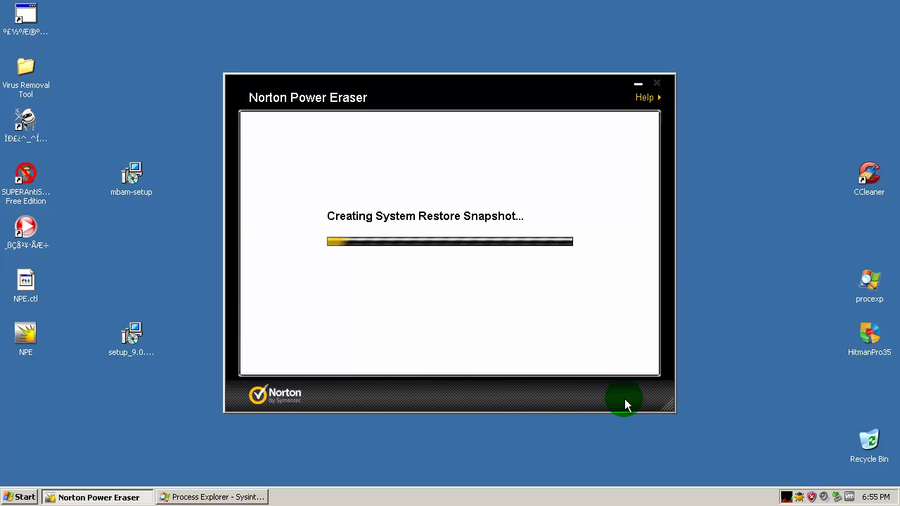
pyautogui.click(628, 402)
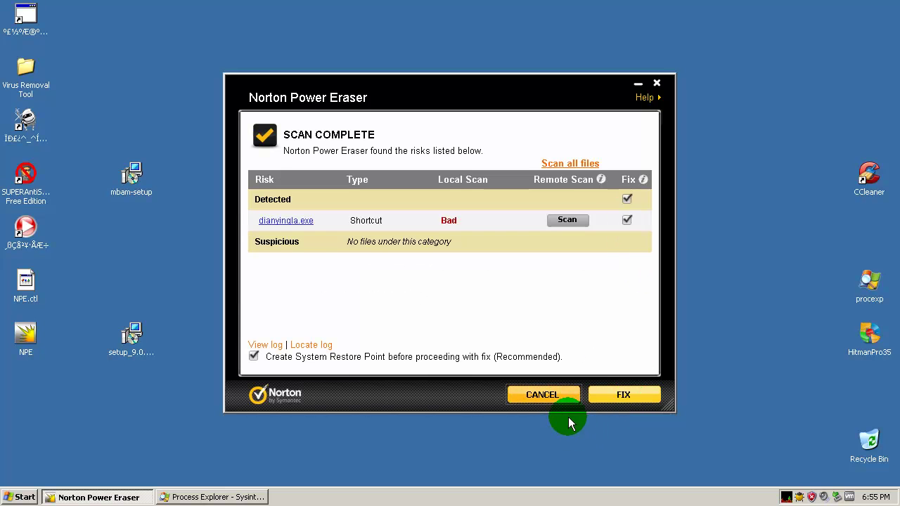
pyautogui.click(554, 394)
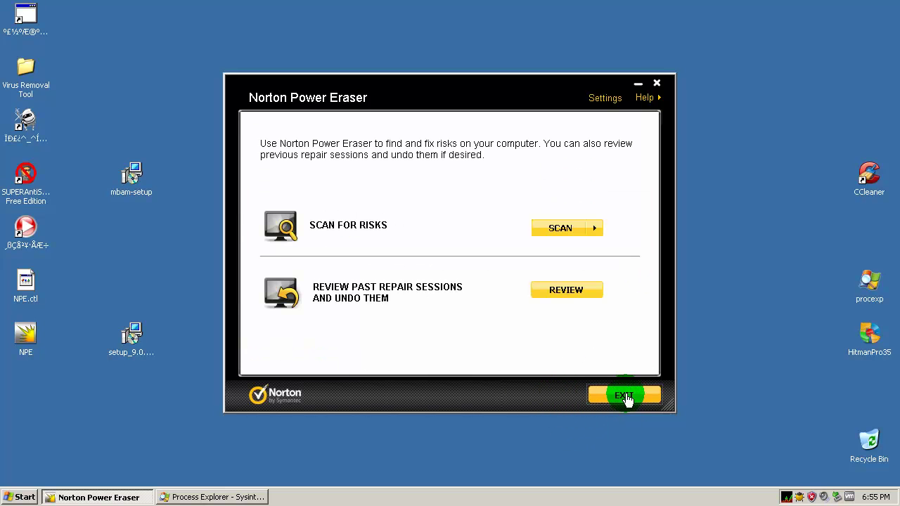
pyautogui.click(624, 397)
# - Examine the startup items in the System Configuration Utility, and close it without changes
pyautogui.click(20, 497)
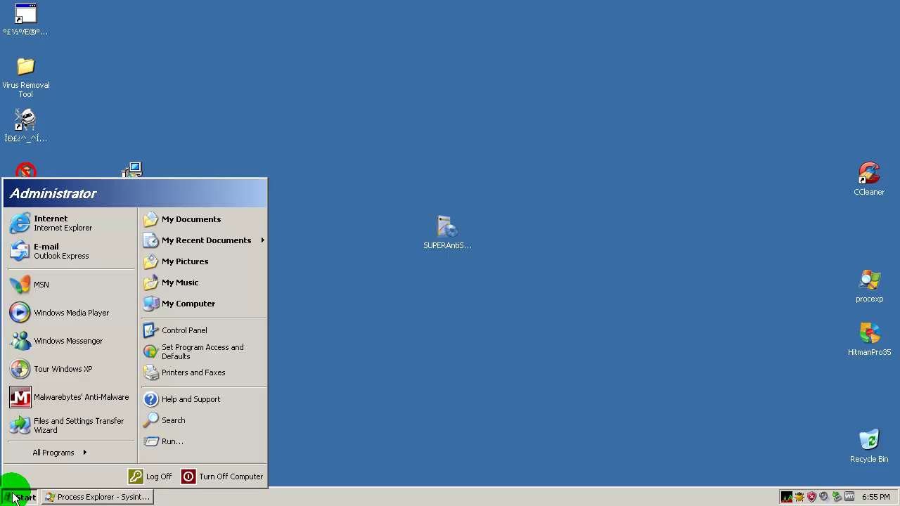
pyautogui.click(186, 443)
pyautogui.click(99, 461)
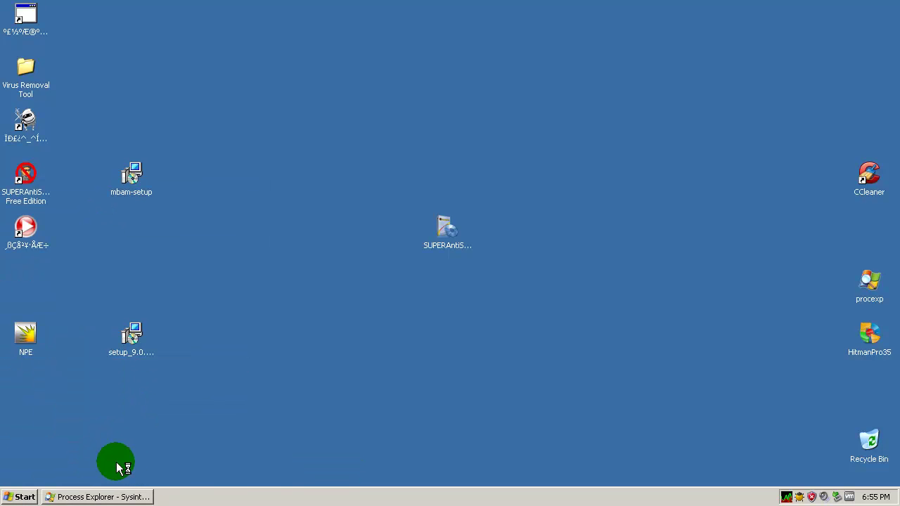
pyautogui.click(489, 140)
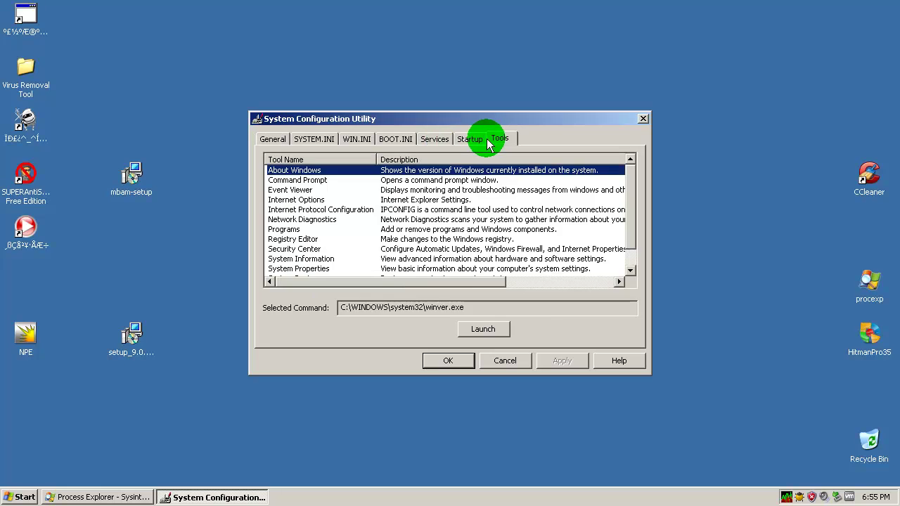
pyautogui.click(481, 139)
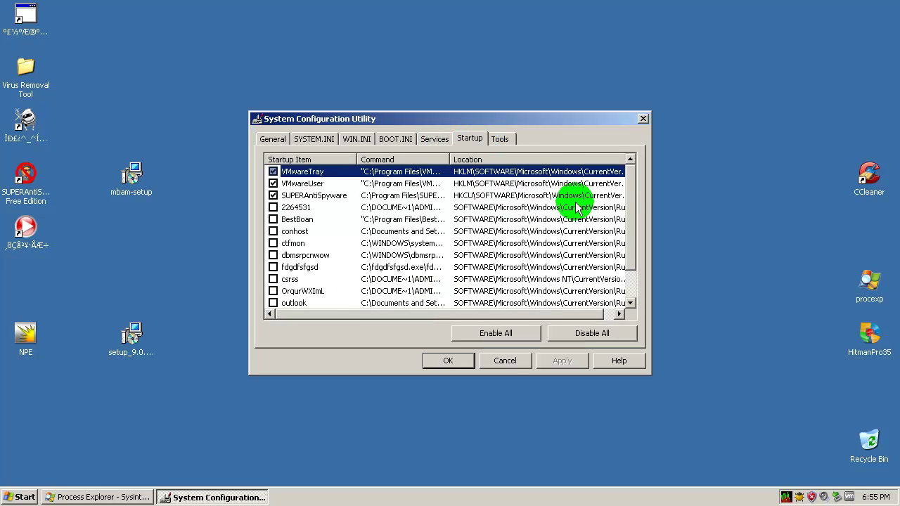
pyautogui.moveTo(632, 186); pyautogui.dragTo(609, 167)
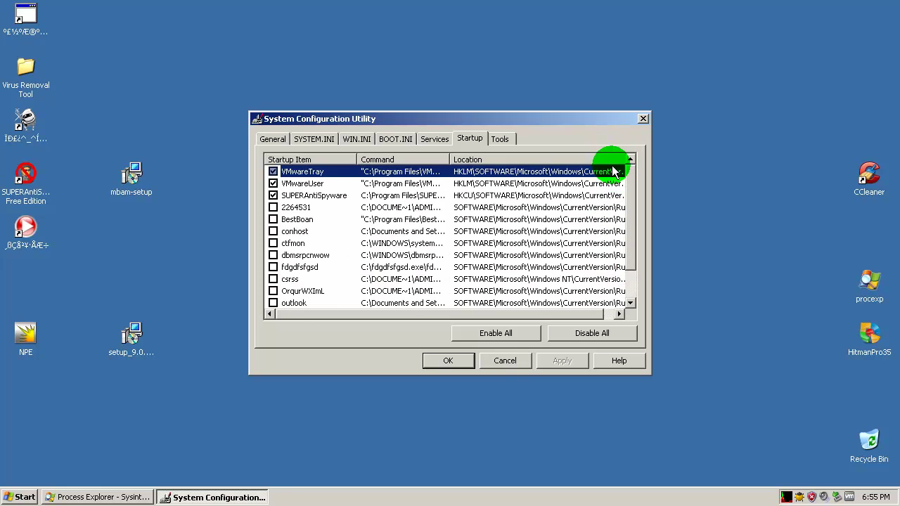
pyautogui.click(503, 360)
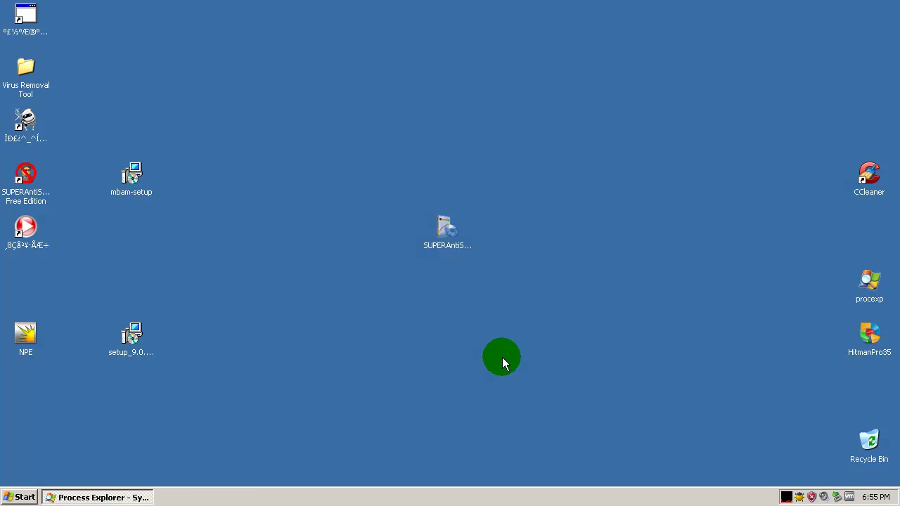
# - Inspect the running processes in Process Explorer for anything suspicious, and close it
pyautogui.click(129, 499)
pyautogui.click(453, 309)
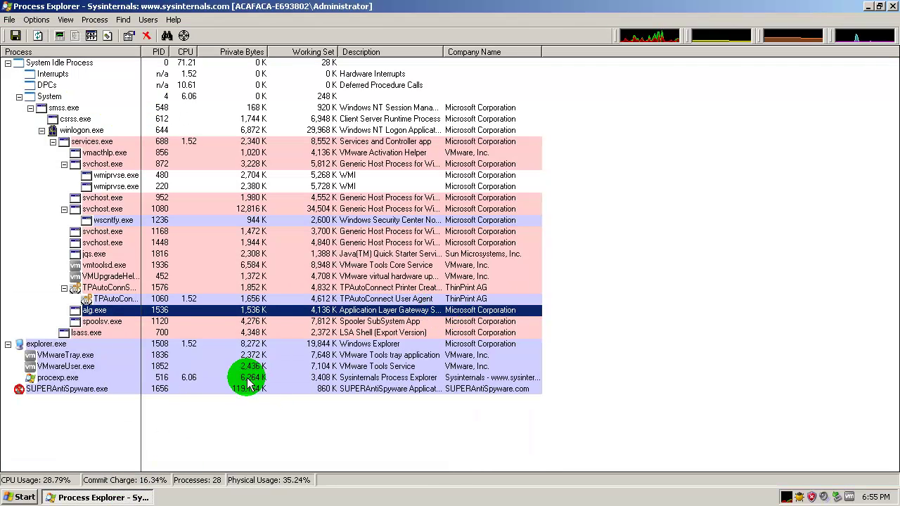
pyautogui.click(137, 387)
pyautogui.click(136, 376)
pyautogui.click(177, 356)
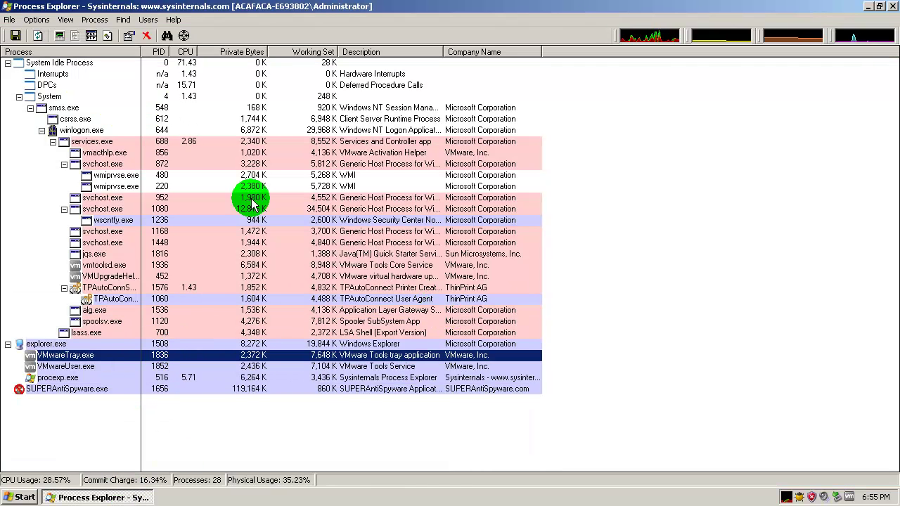
pyautogui.click(250, 197)
pyautogui.click(891, 7)
# - Open Internet Explorer and search Google for "avg free" to check web access
pyautogui.click(21, 497)
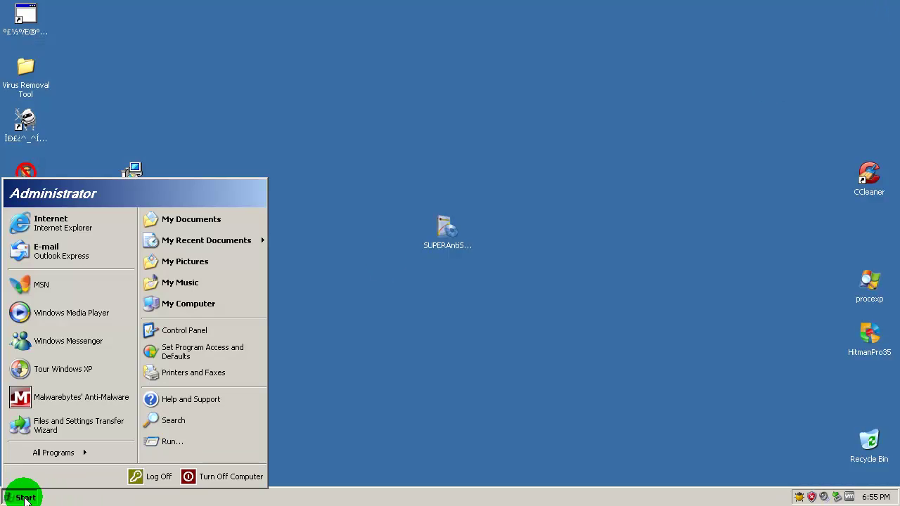
pyautogui.click(68, 225)
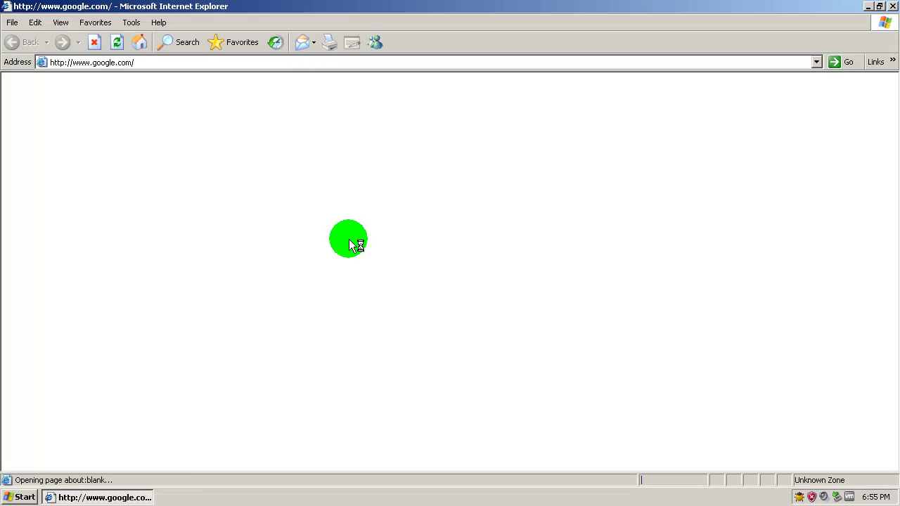
pyautogui.click(340, 205)
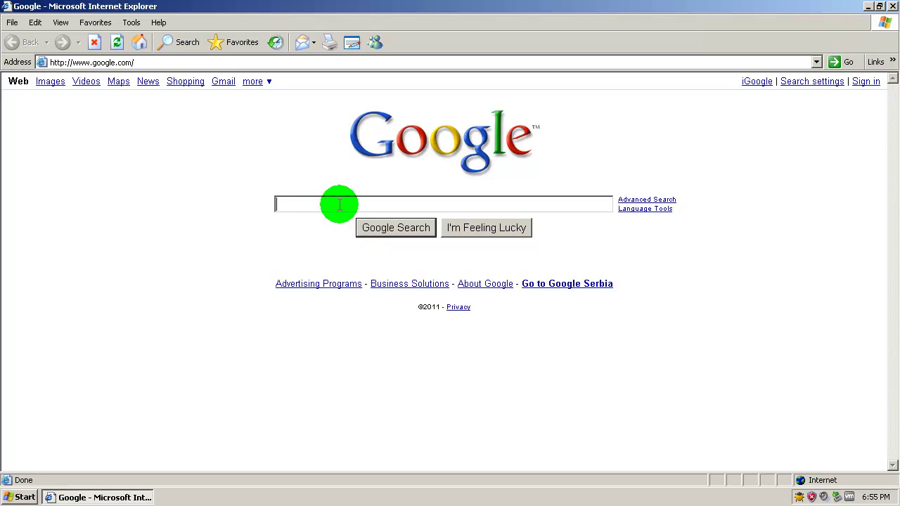
pyautogui.write('avg')
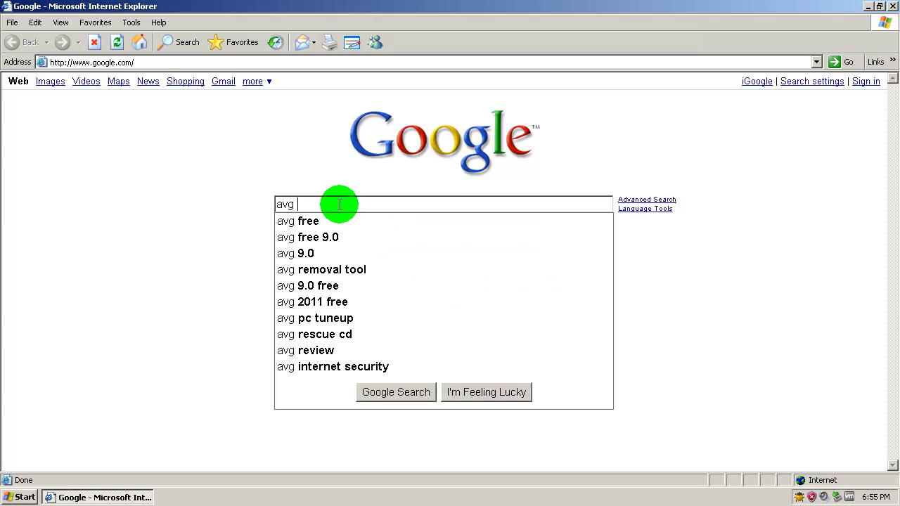
pyautogui.press('Down')
pyautogui.press('Return')
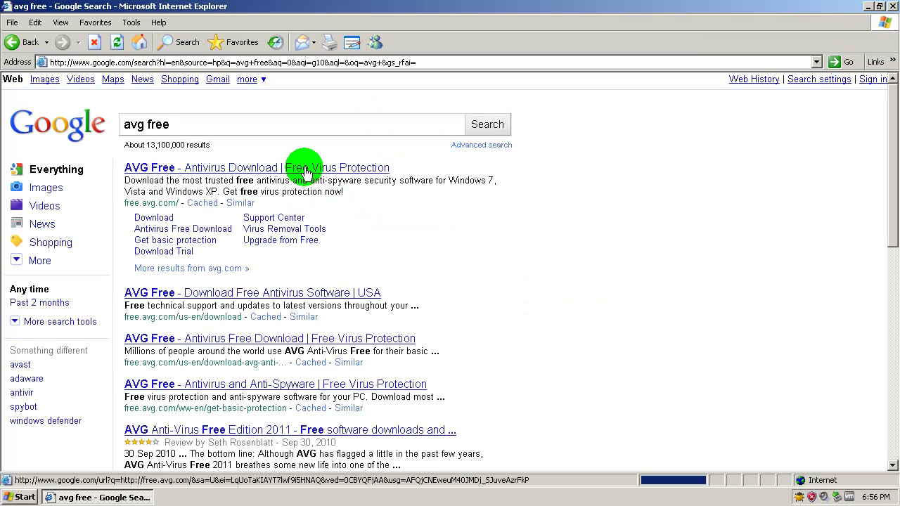
# - Open the AVG Free homepage from the first search result to test for redirects, close the browser, and refresh the desktop
pyautogui.click(307, 173)
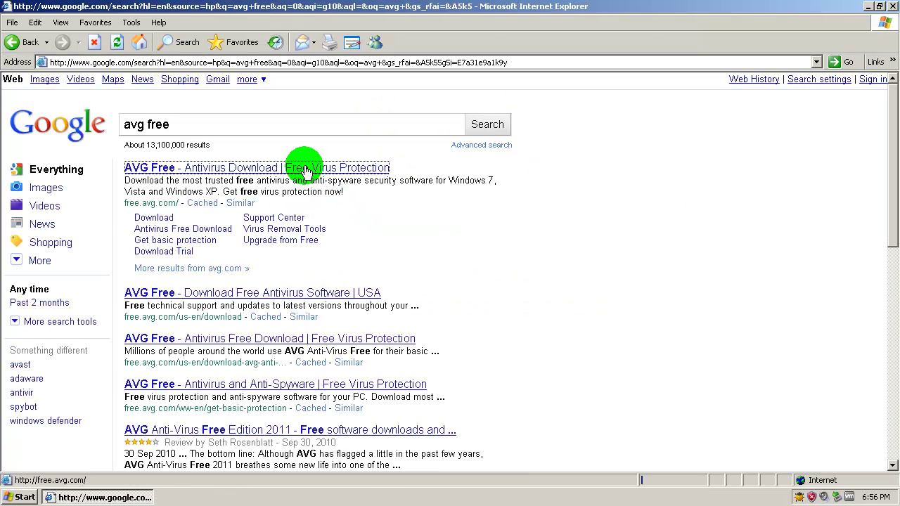
pyautogui.click(553, 295)
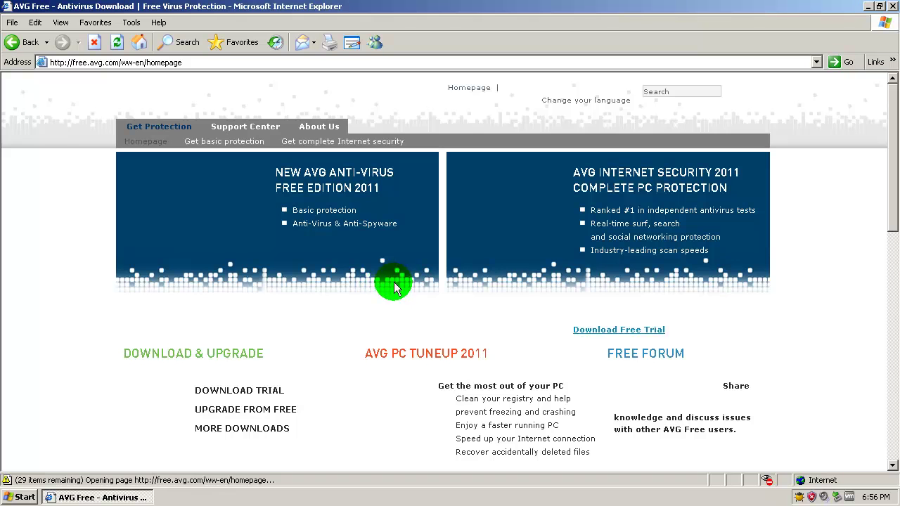
pyautogui.click(893, 6)
pyautogui.rightClick(673, 184)
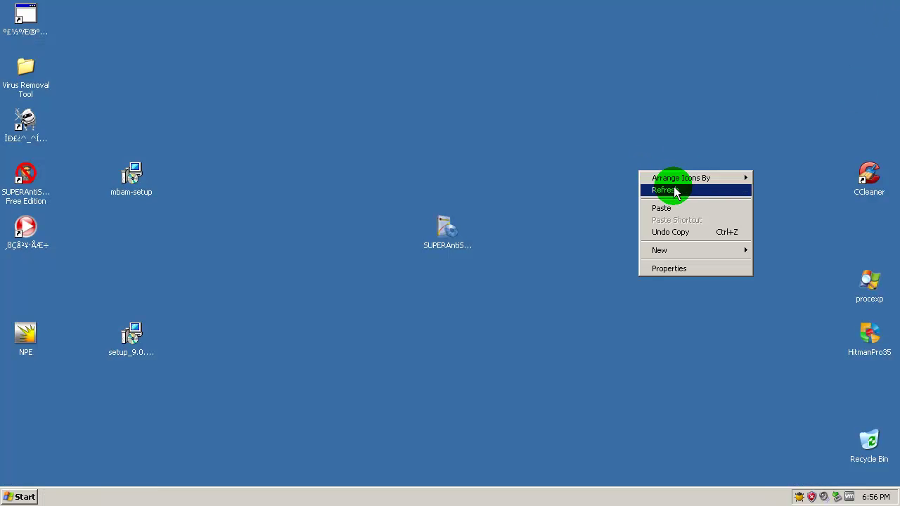
pyautogui.click(674, 191)
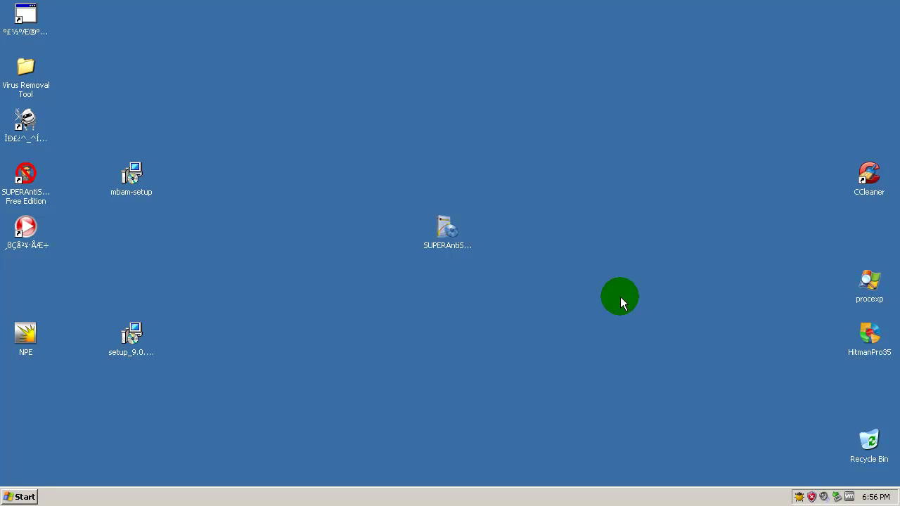